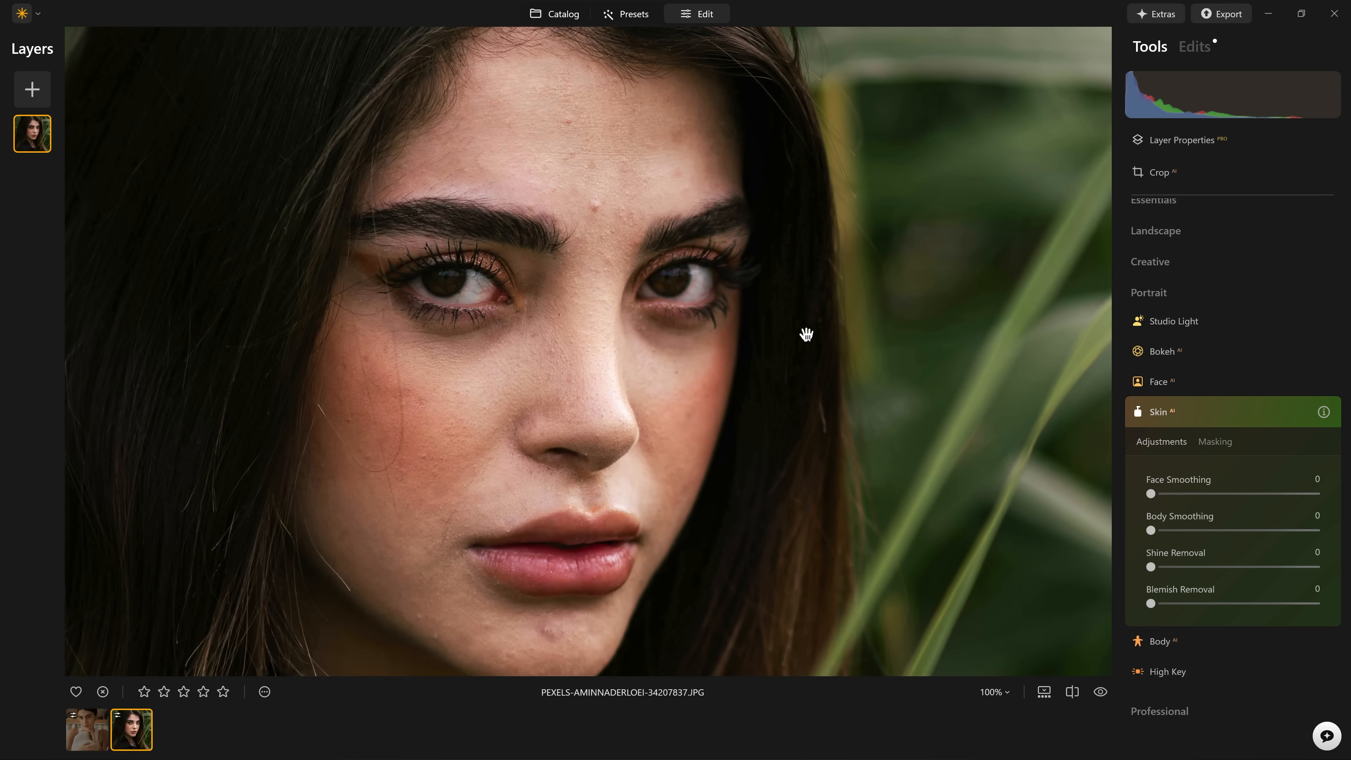
# Test the Skin tool's Face Smoothing at 100 against the unretouched face and settle on 36.
pyautogui.moveTo(806, 333); pyautogui.dragTo(929, 271)
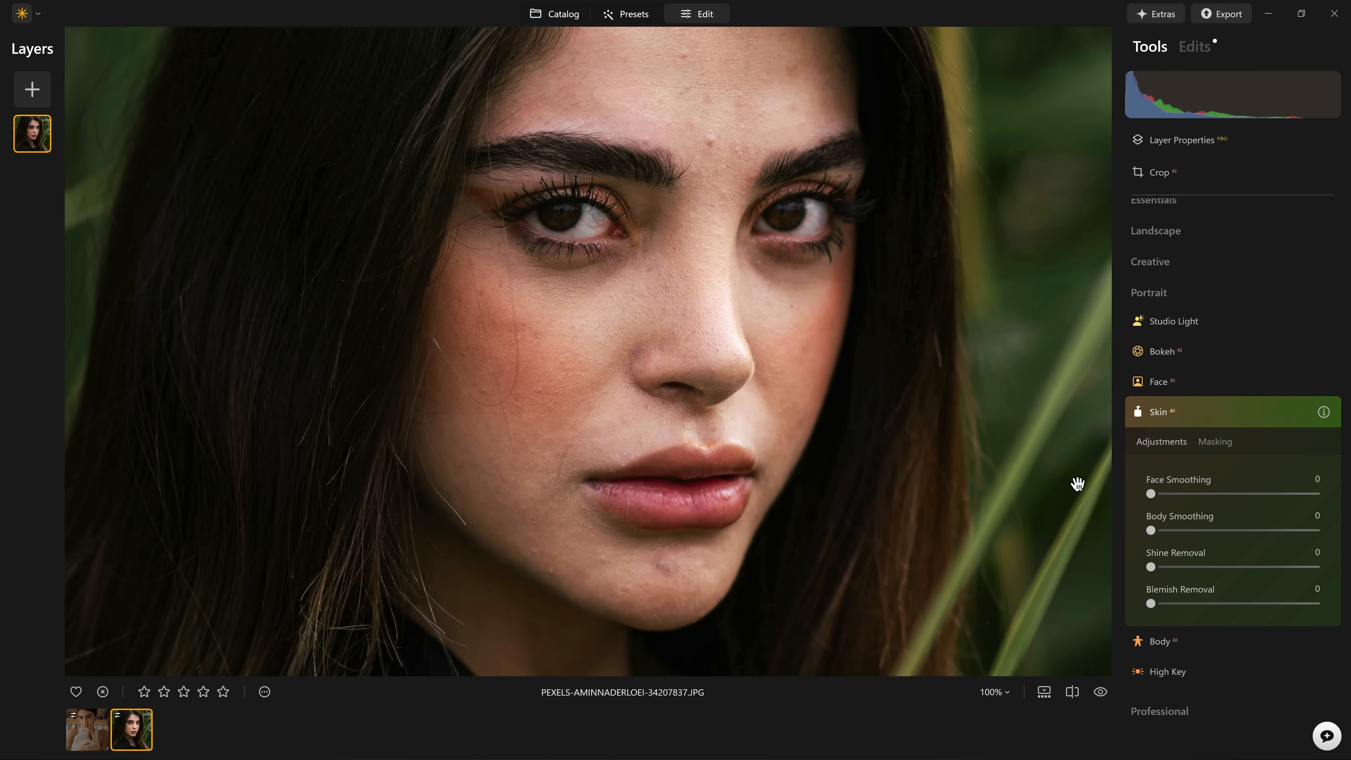
pyautogui.moveTo(1076, 483); pyautogui.dragTo(1049, 530)
pyautogui.moveTo(1151, 494); pyautogui.dragTo(1184, 494)
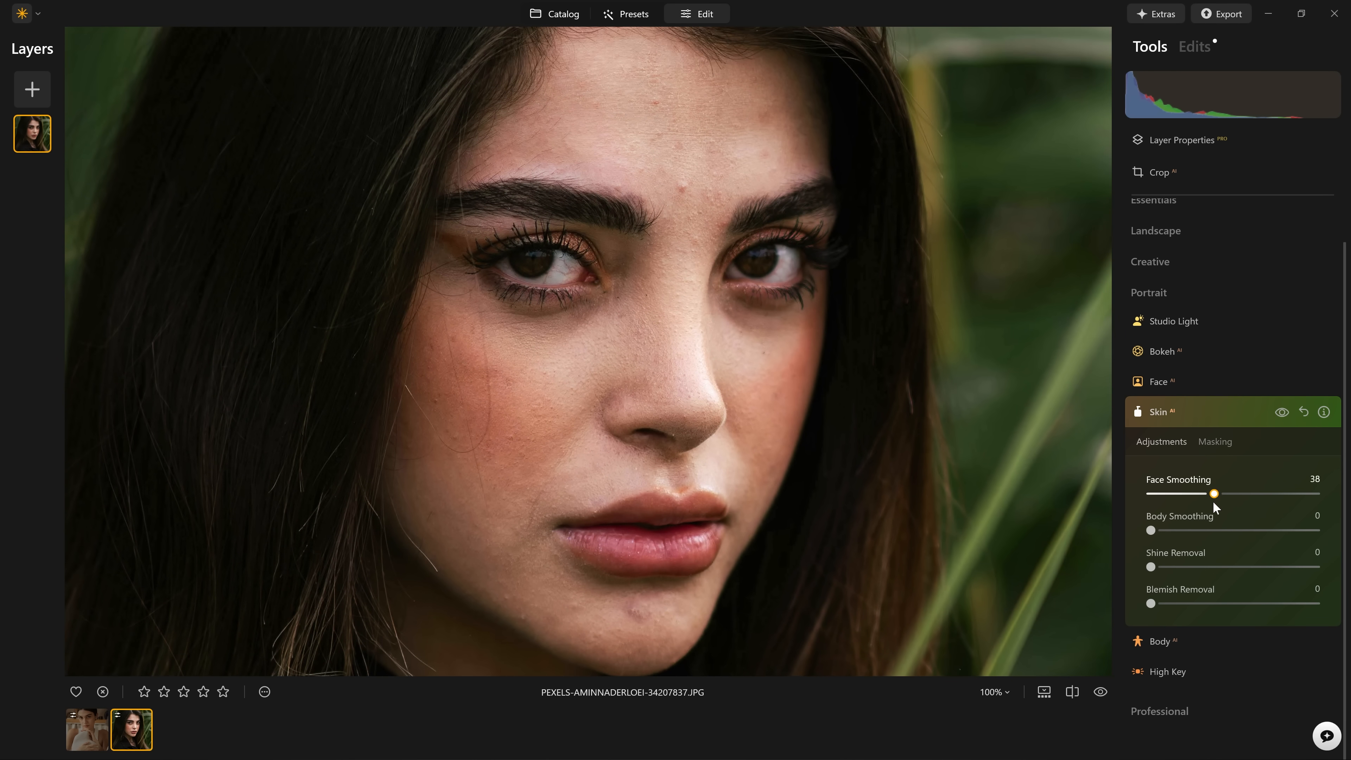
pyautogui.moveTo(1319, 512); pyautogui.dragTo(1317, 479)
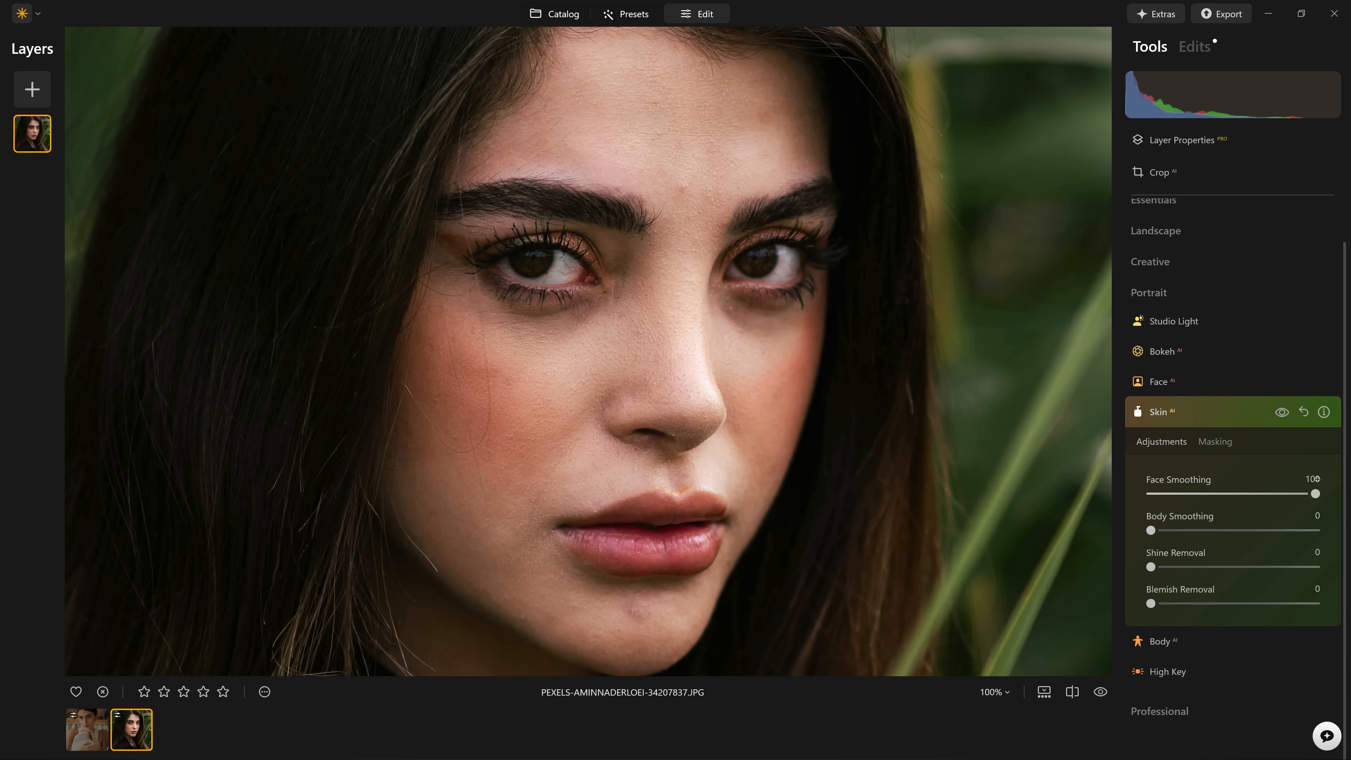
pyautogui.click(1282, 412)
pyautogui.click(1277, 415)
pyautogui.click(1210, 494)
# Set Blemish Removal to 100 and compare the face with and without the Skin adjustments.
pyautogui.moveTo(1171, 605); pyautogui.dragTo(1206, 605)
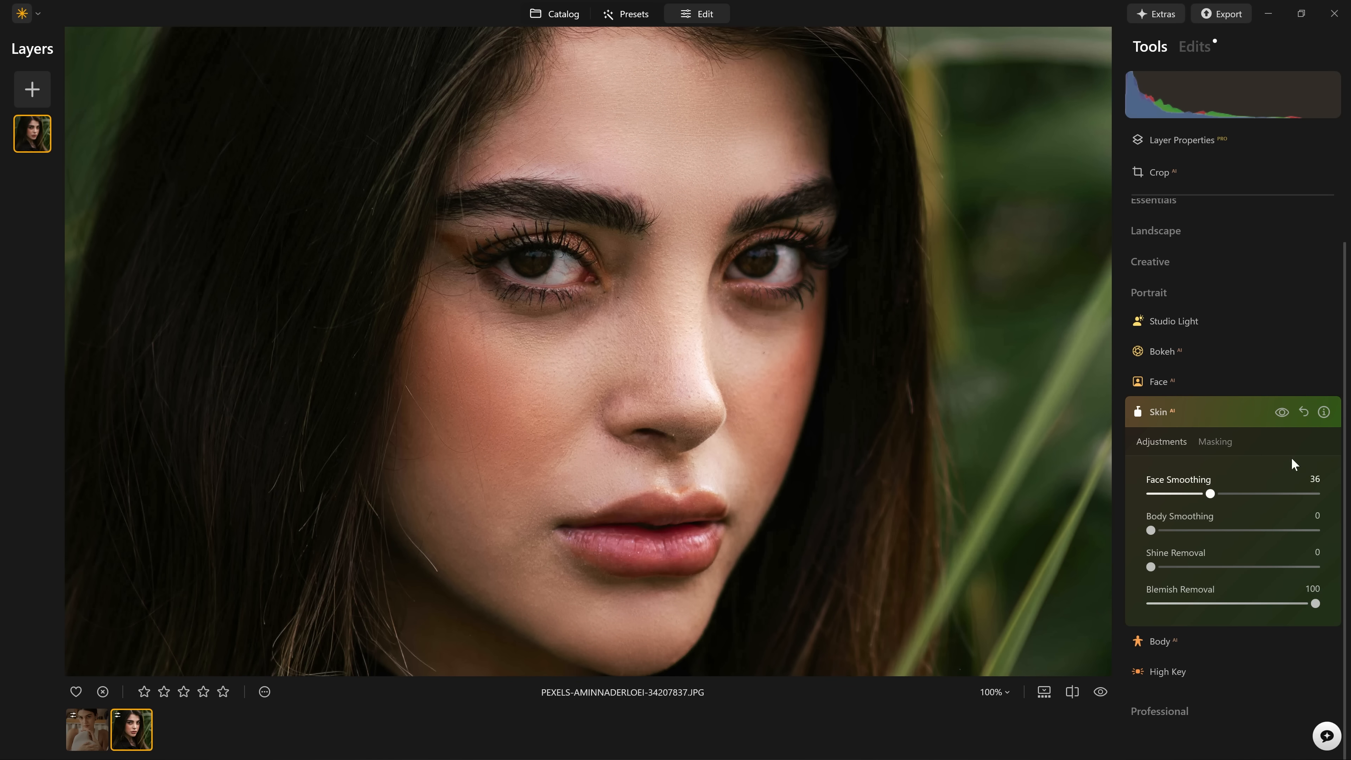
pyautogui.click(1275, 409)
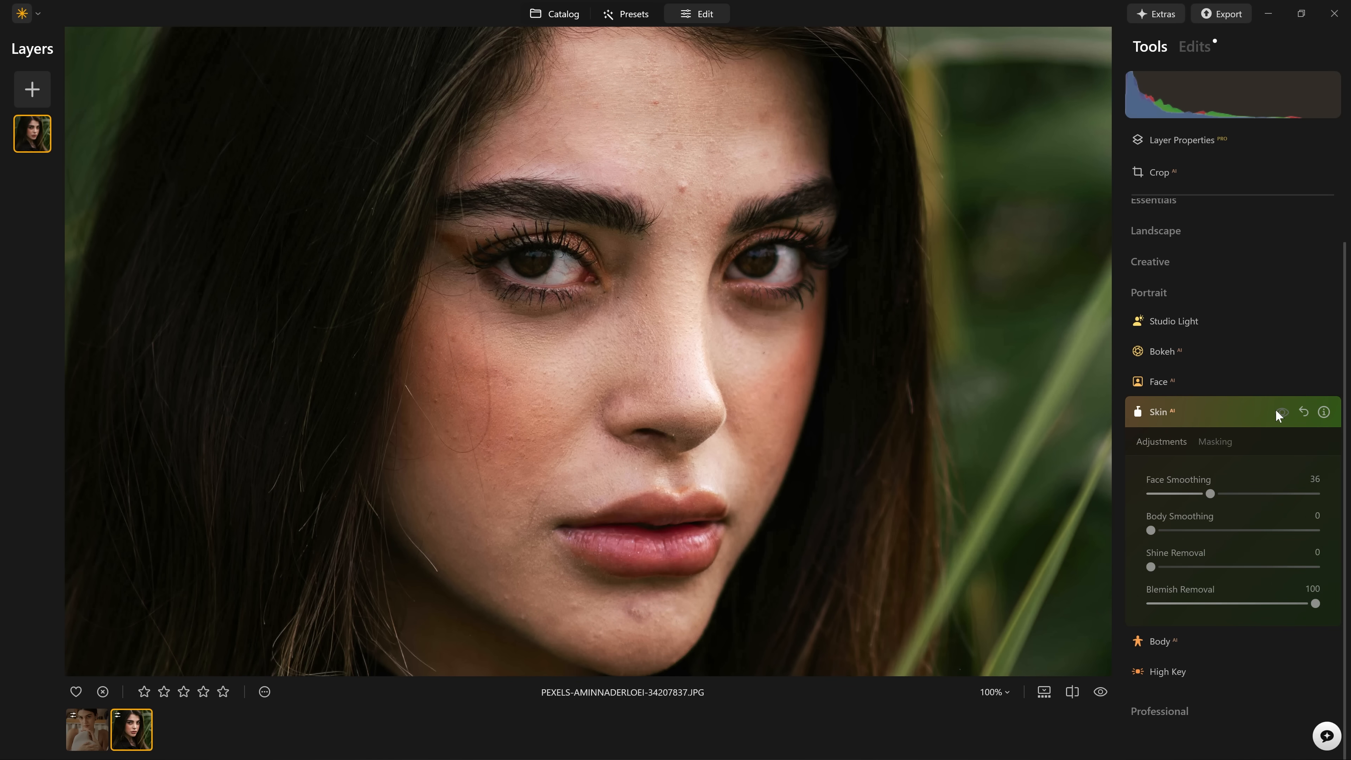
pyautogui.click(1276, 409)
pyautogui.click(1276, 408)
pyautogui.click(1275, 409)
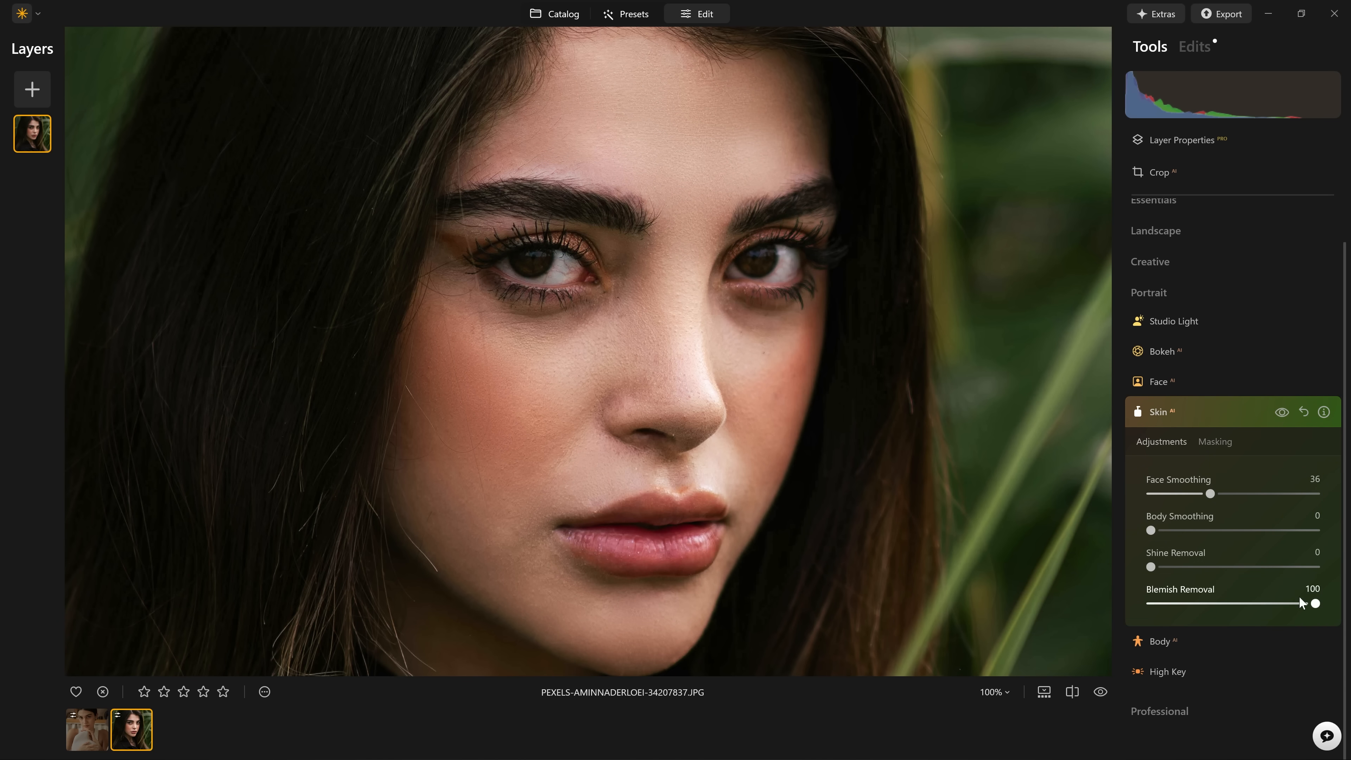
# Try other Blemish Removal amounts, such as 56, 90 and 17, and judge their effect on the facial blemishes.
pyautogui.moveTo(1319, 603); pyautogui.dragTo(1190, 611)
pyautogui.moveTo(1200, 612); pyautogui.dragTo(1244, 606)
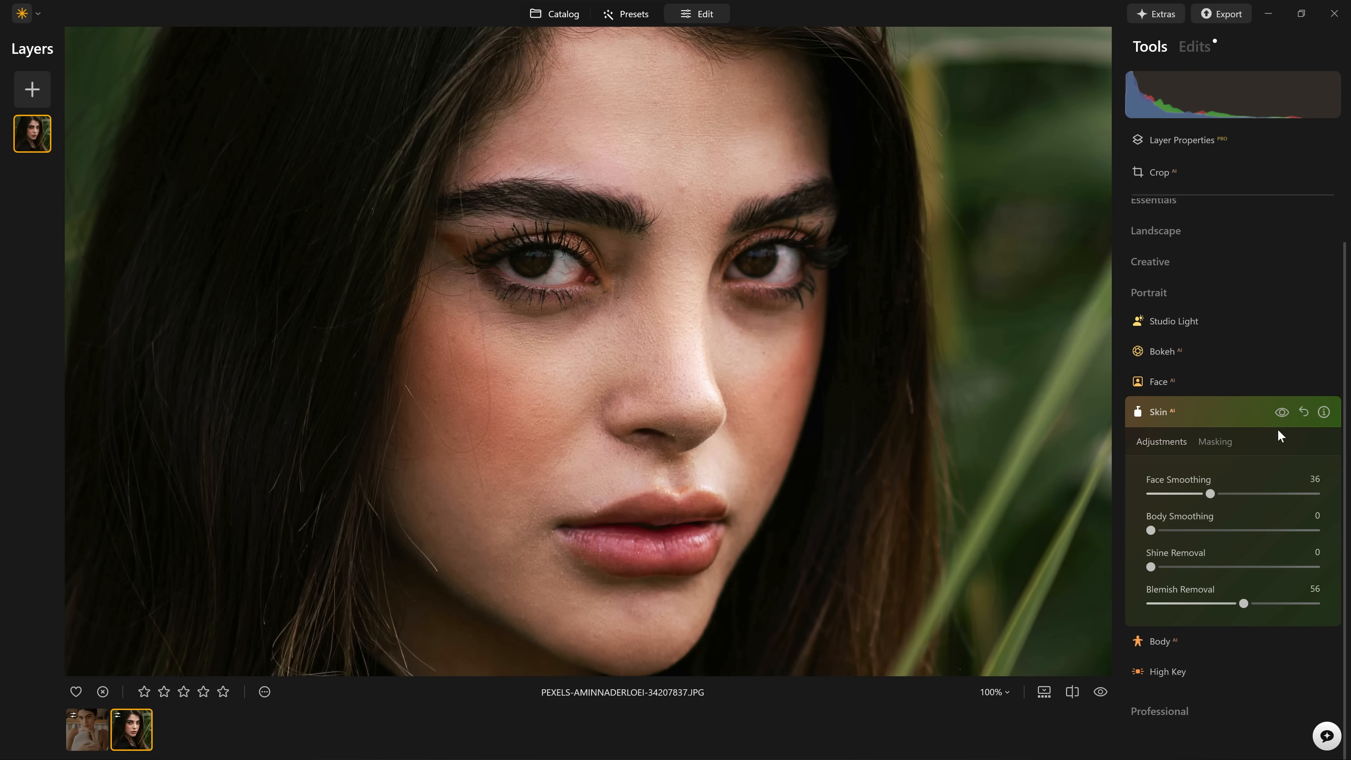
pyautogui.click(1283, 418)
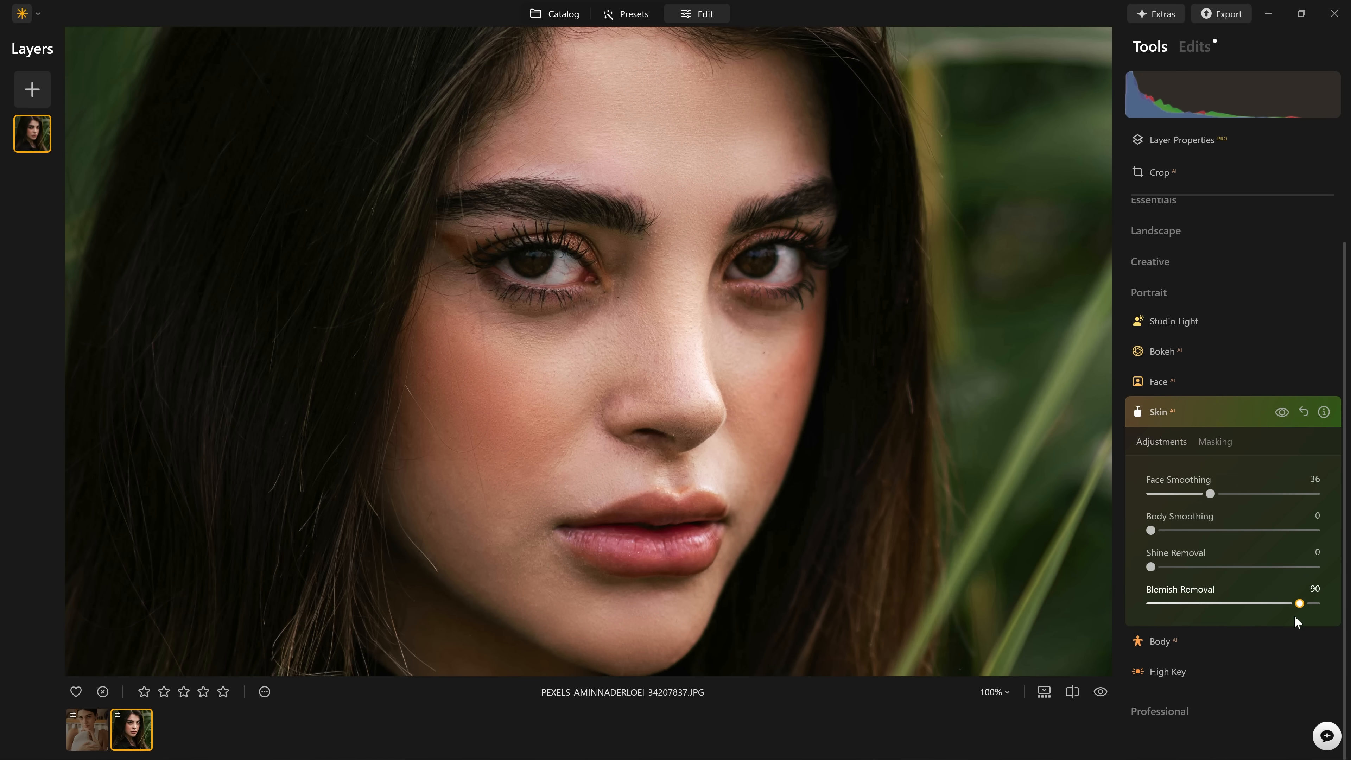
pyautogui.moveTo(1222, 619); pyautogui.dragTo(1216, 612)
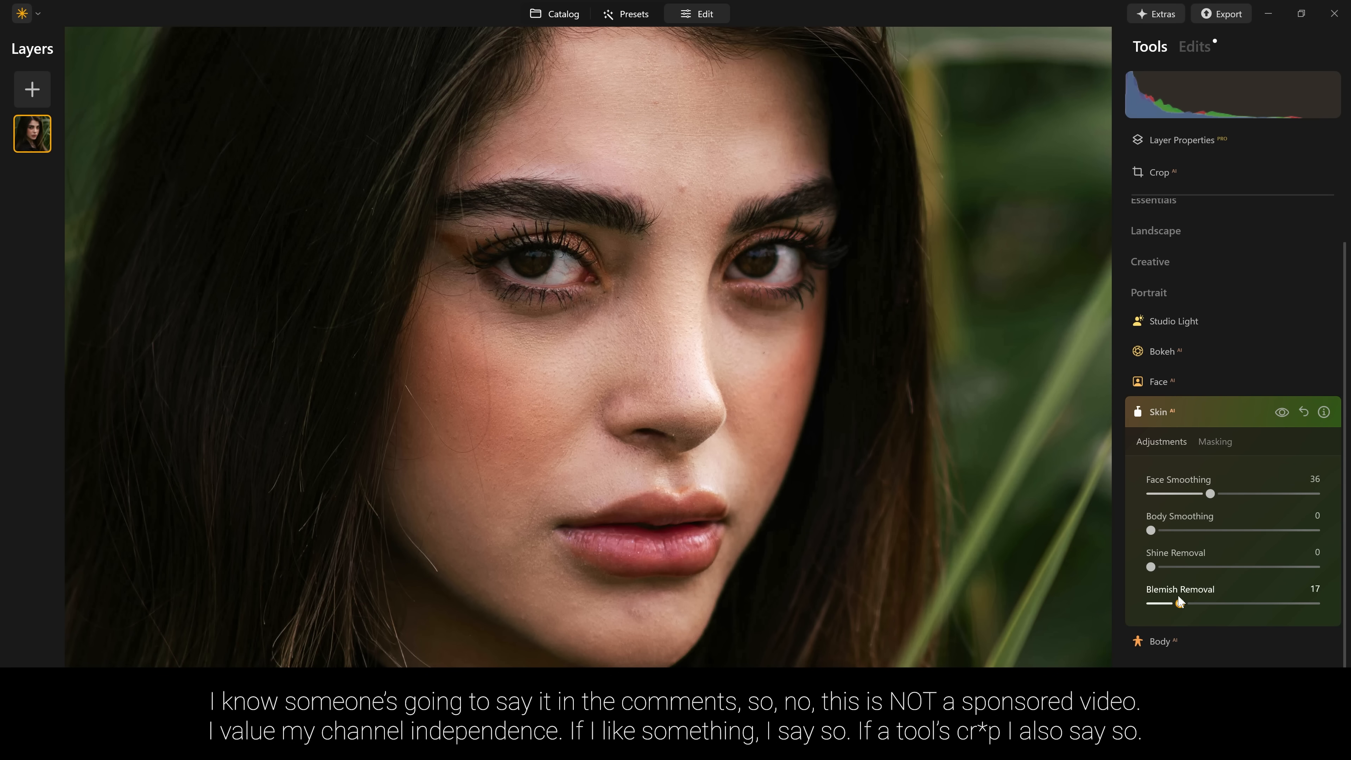
pyautogui.moveTo(1166, 597); pyautogui.dragTo(1138, 612)
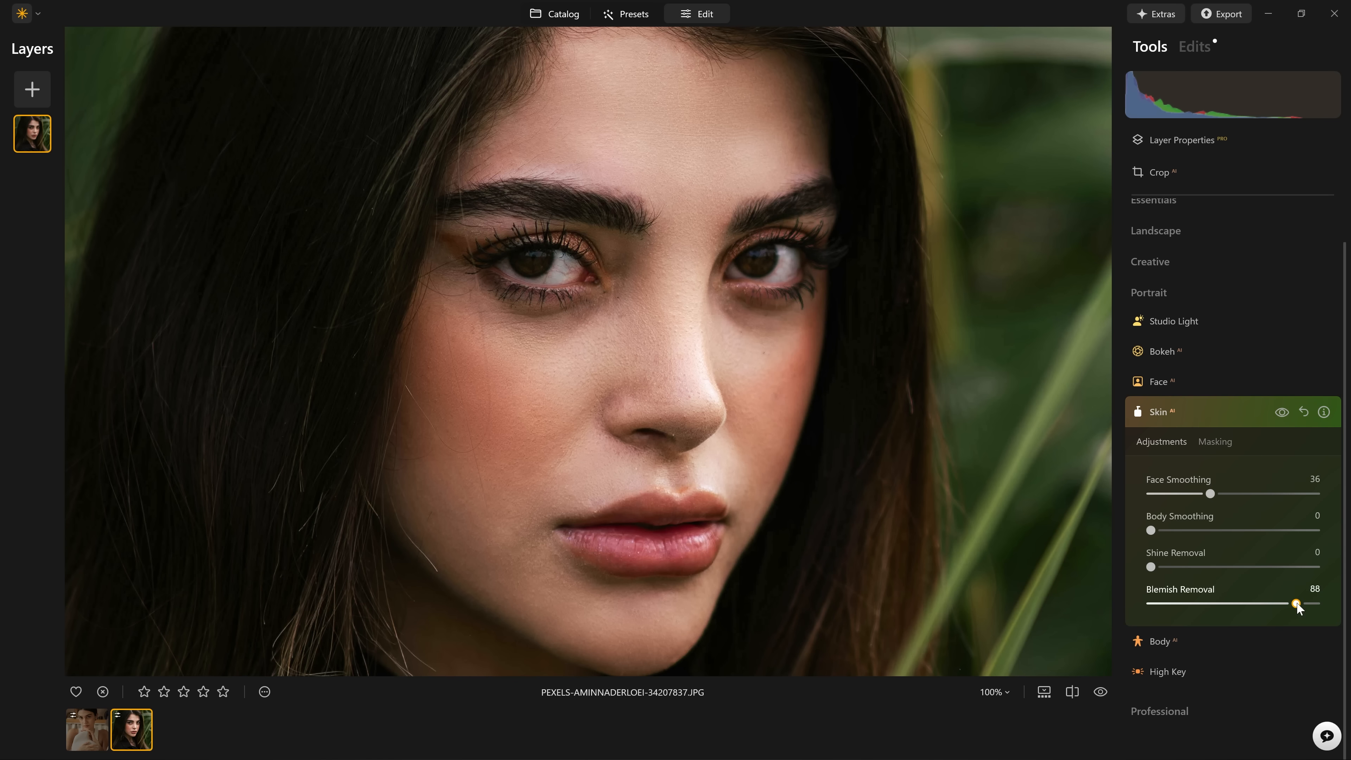
# Set Blemish Removal to 76 and compare the face with and without the Skin adjustments.
pyautogui.moveTo(1297, 605); pyautogui.dragTo(1267, 605)
pyautogui.click(1280, 411)
pyautogui.click(1280, 411)
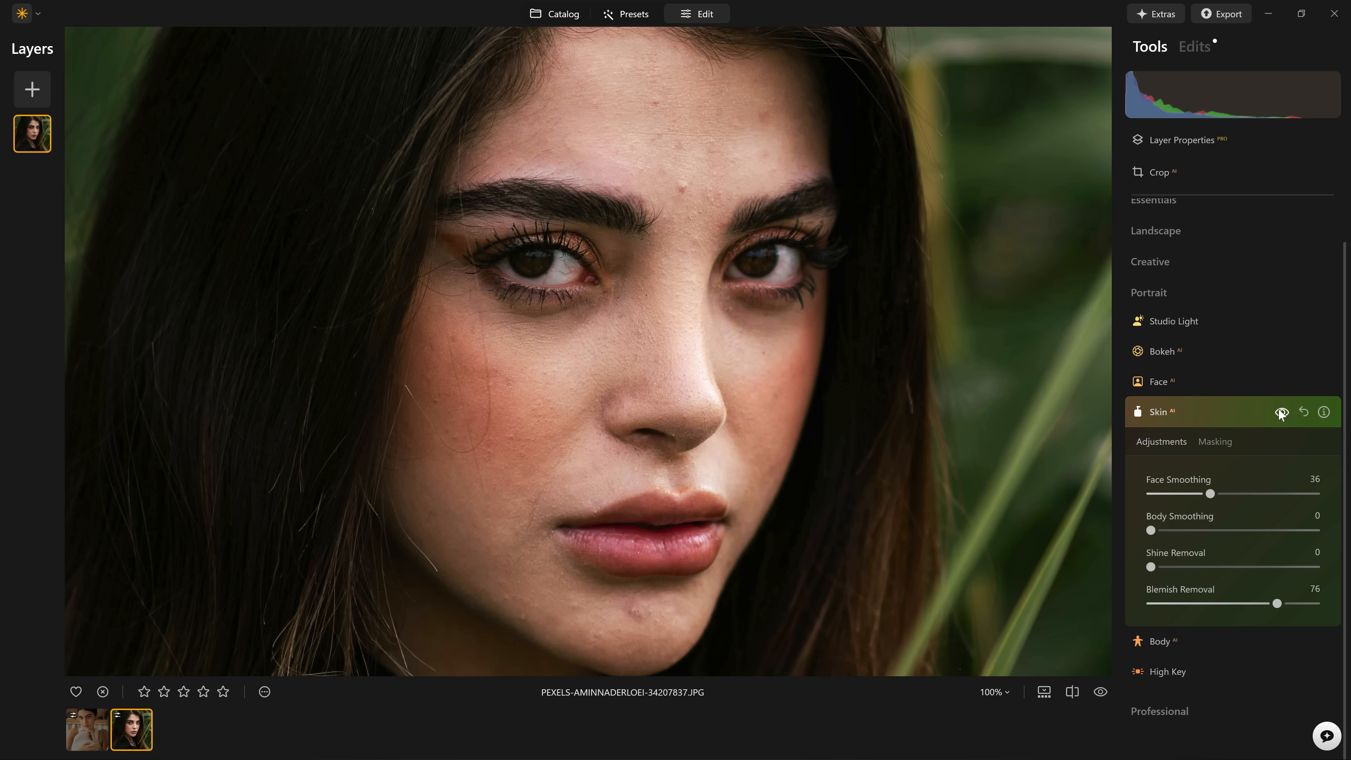
pyautogui.click(1278, 413)
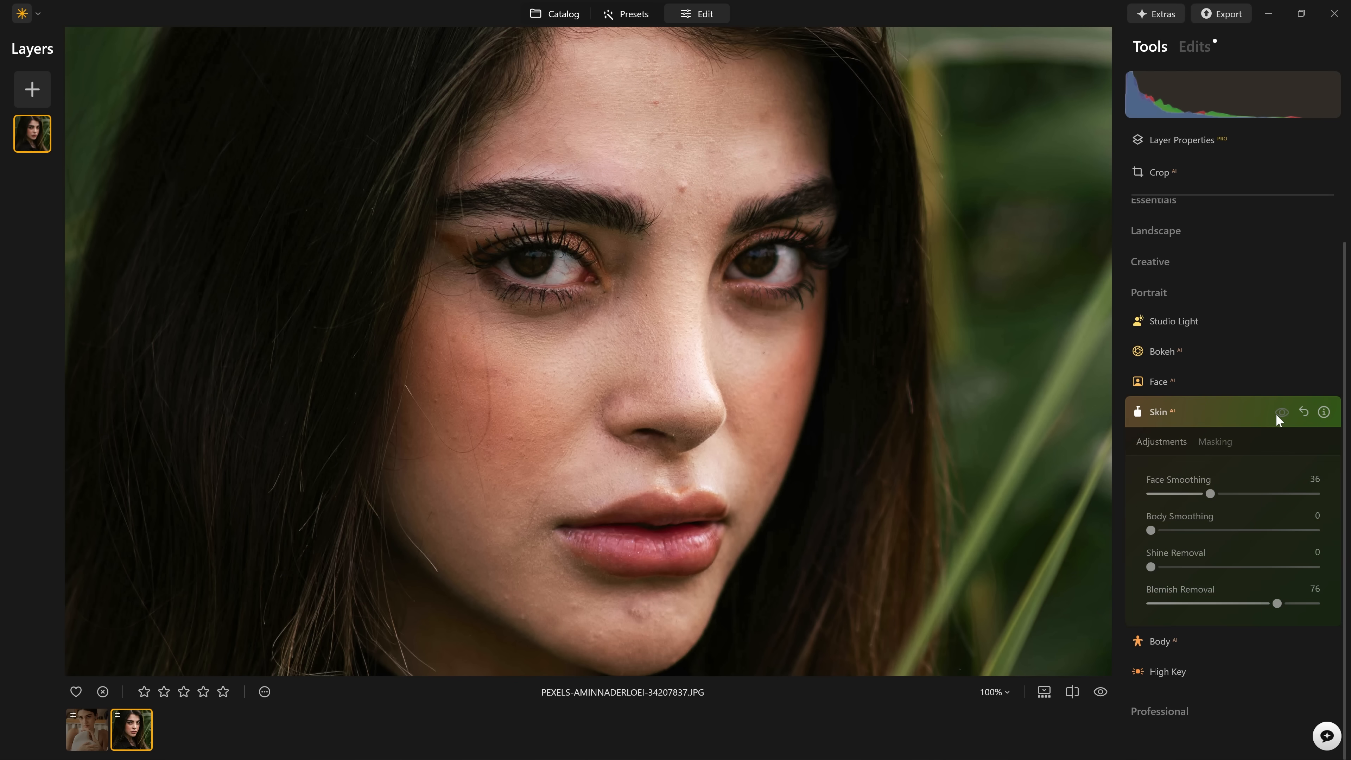
pyautogui.click(1278, 413)
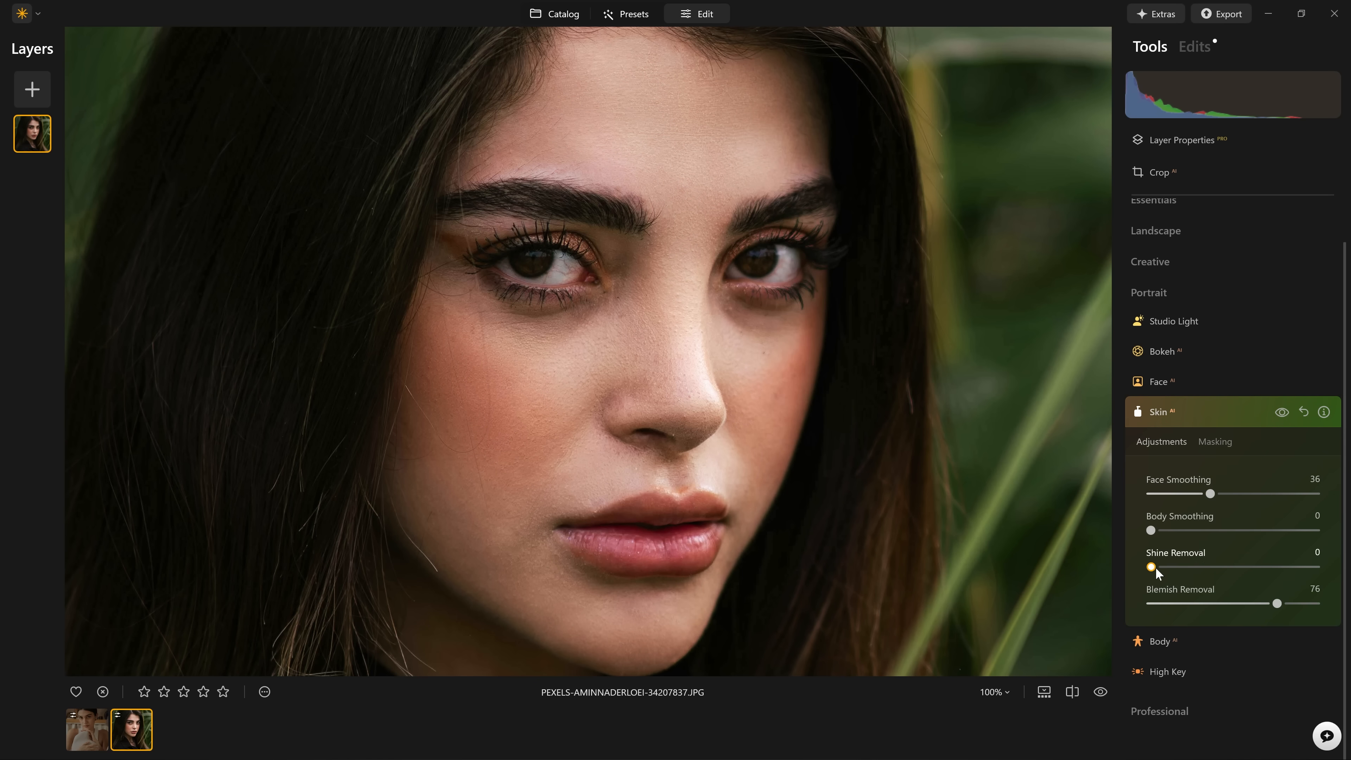
# Try Shine Removal at 100 on the nose and face highlights, check the whole portrait, and return it to 0.
pyautogui.moveTo(1153, 567); pyautogui.dragTo(1257, 565)
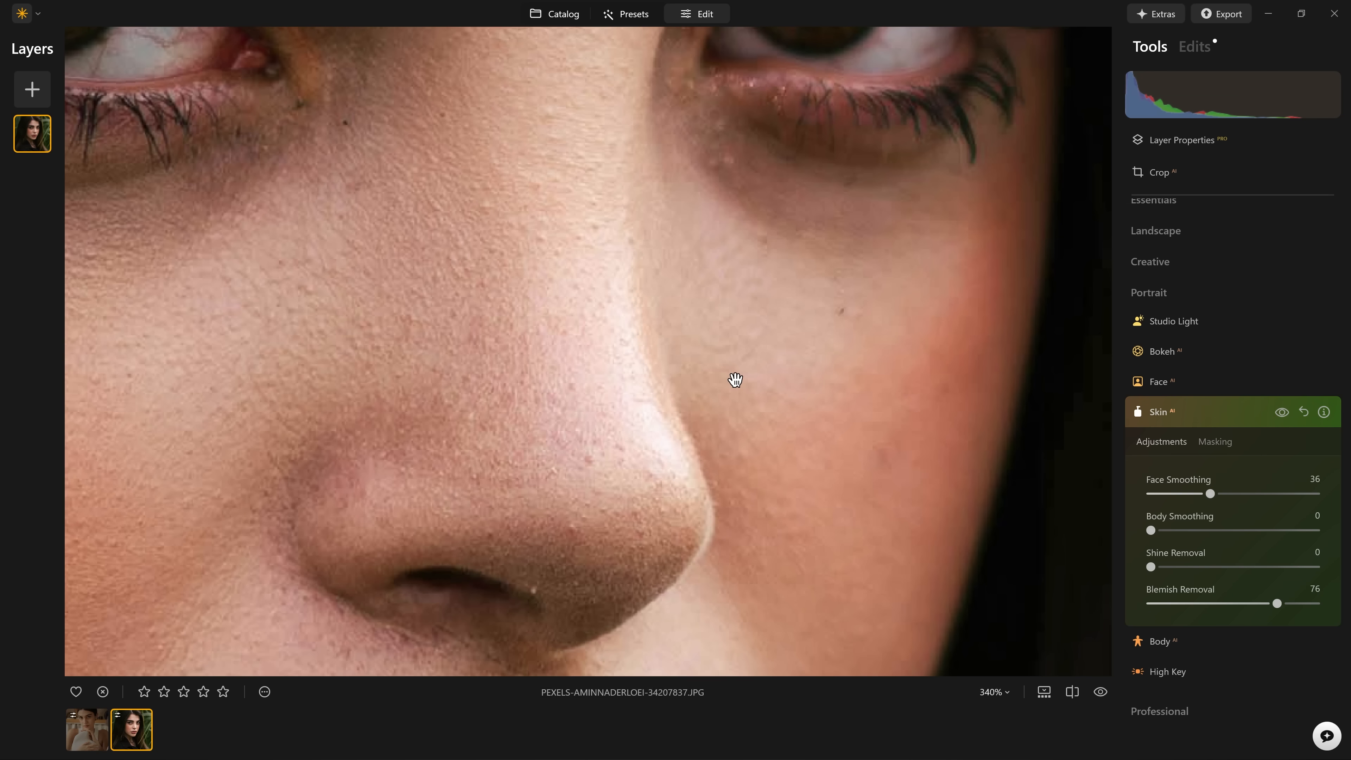
pyautogui.scroll(-2, 733, 378)
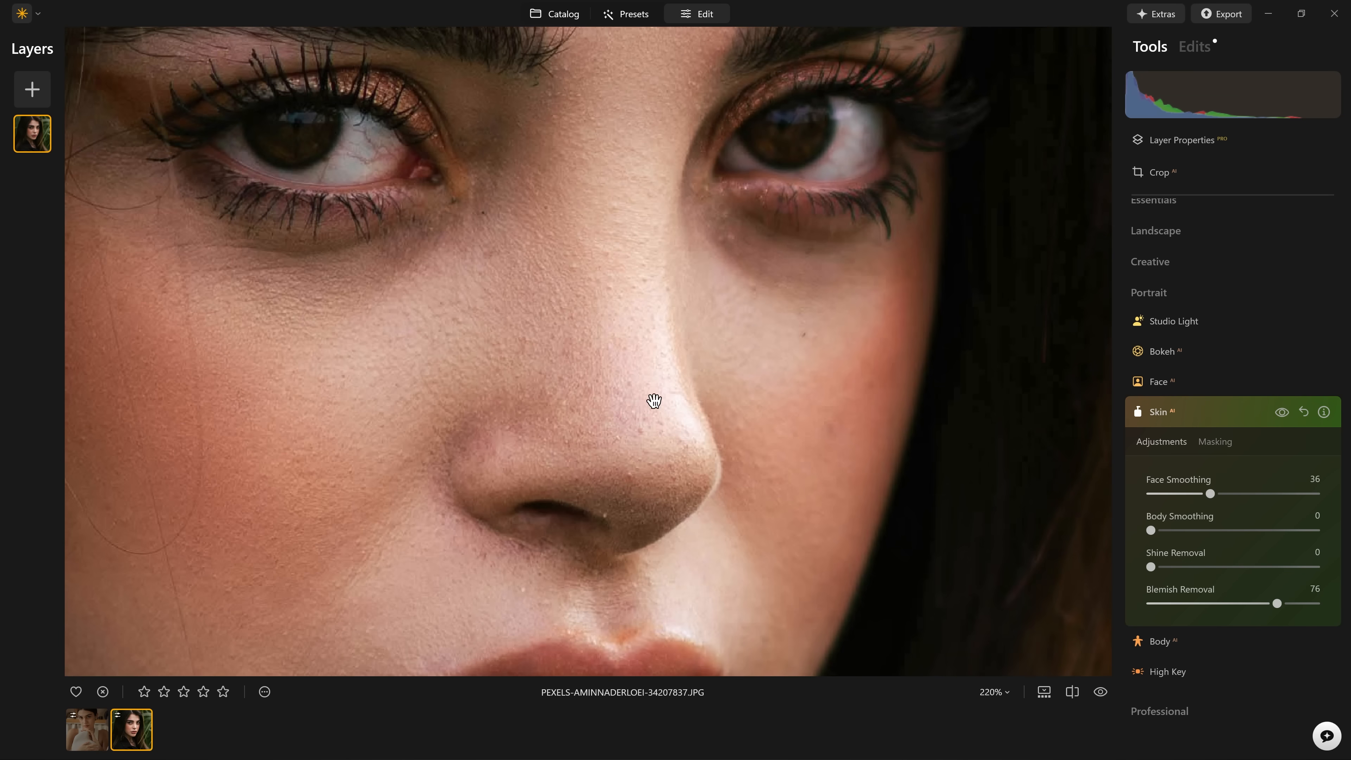
pyautogui.scroll(-2, 721, 432)
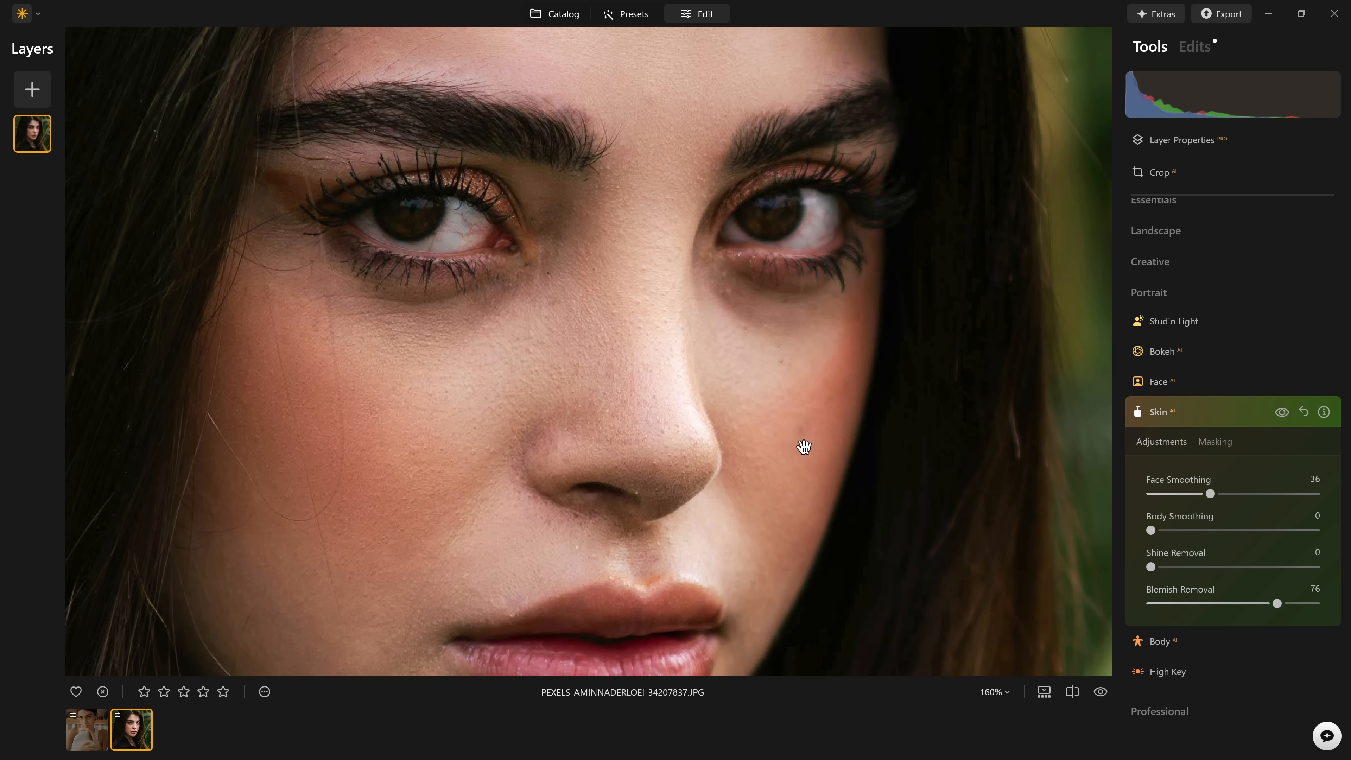
pyautogui.moveTo(1152, 568); pyautogui.dragTo(1320, 570)
pyautogui.doubleClick(938, 490)
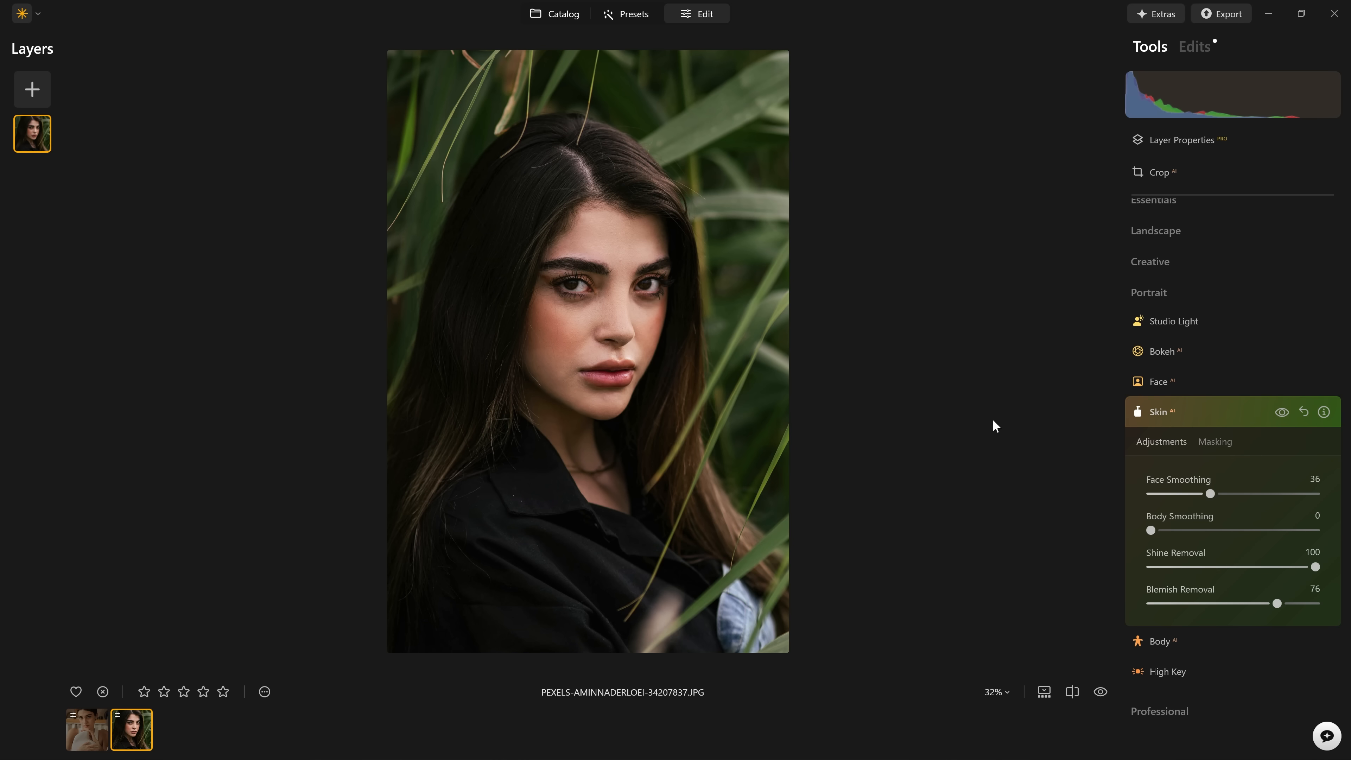
pyautogui.moveTo(1316, 570); pyautogui.dragTo(1147, 577)
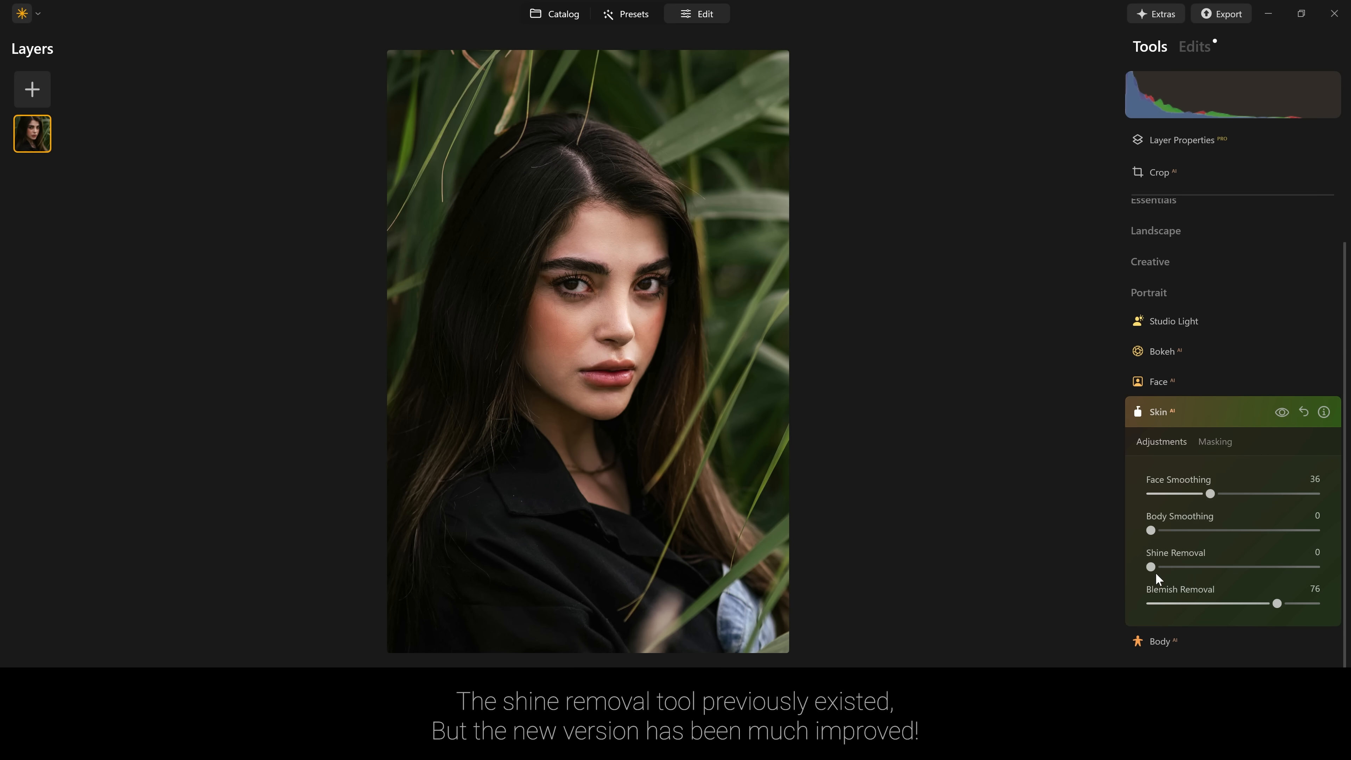
# Set Shine Removal to 49 and compare the portrait with and without the Skin adjustments.
pyautogui.moveTo(1215, 570)
pyautogui.mouseDown()
pyautogui.moveTo(1276, 570)
pyautogui.moveTo(1233, 575)
pyautogui.mouseUp()
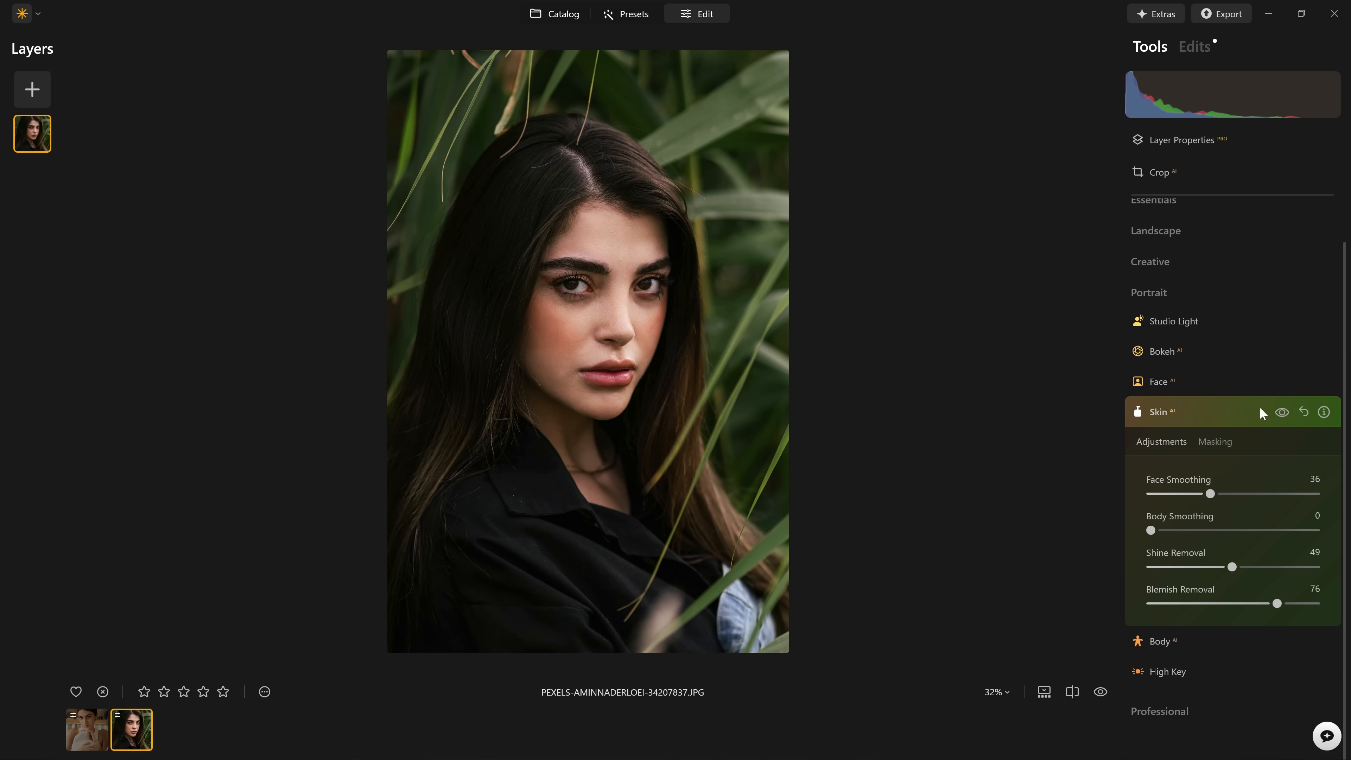
pyautogui.scroll(4, 598, 308)
pyautogui.moveTo(598, 308); pyautogui.dragTo(598, 430)
pyautogui.click(1279, 414)
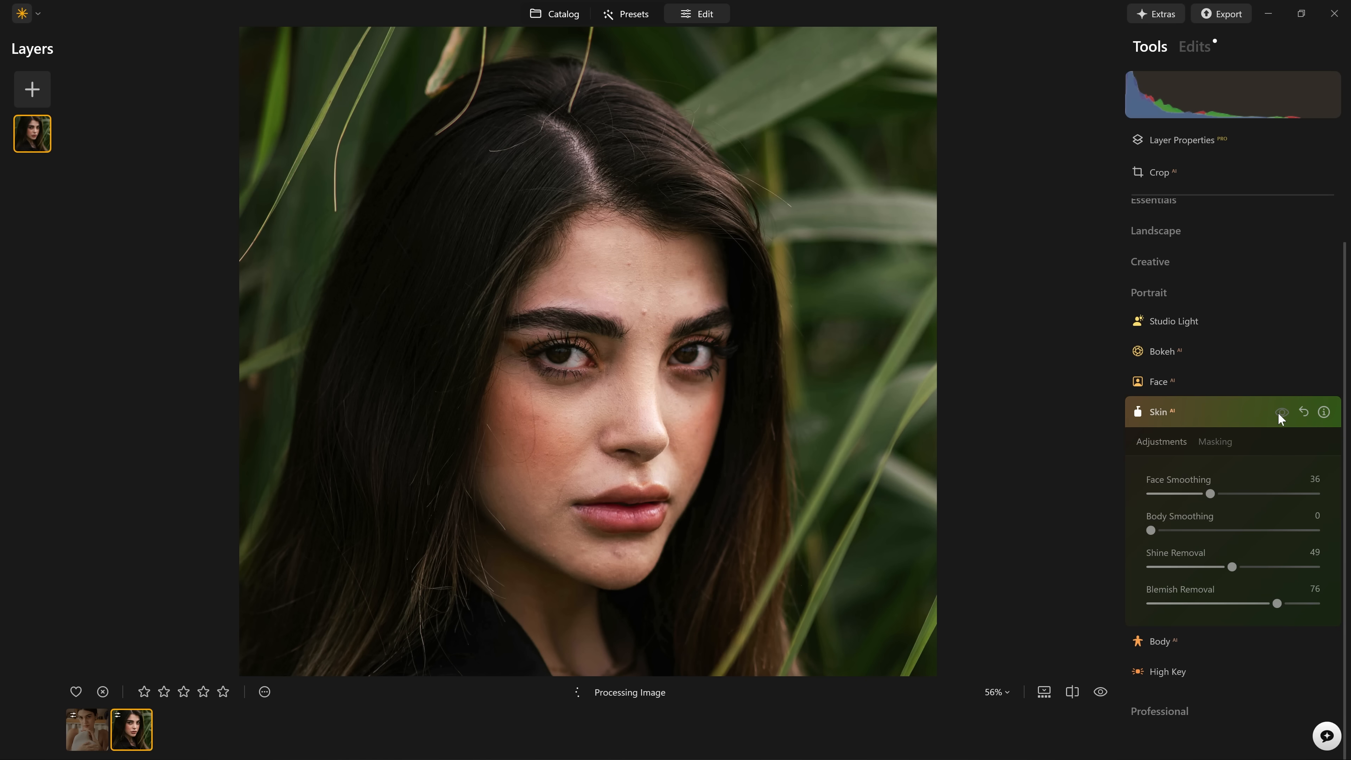
pyautogui.click(1284, 413)
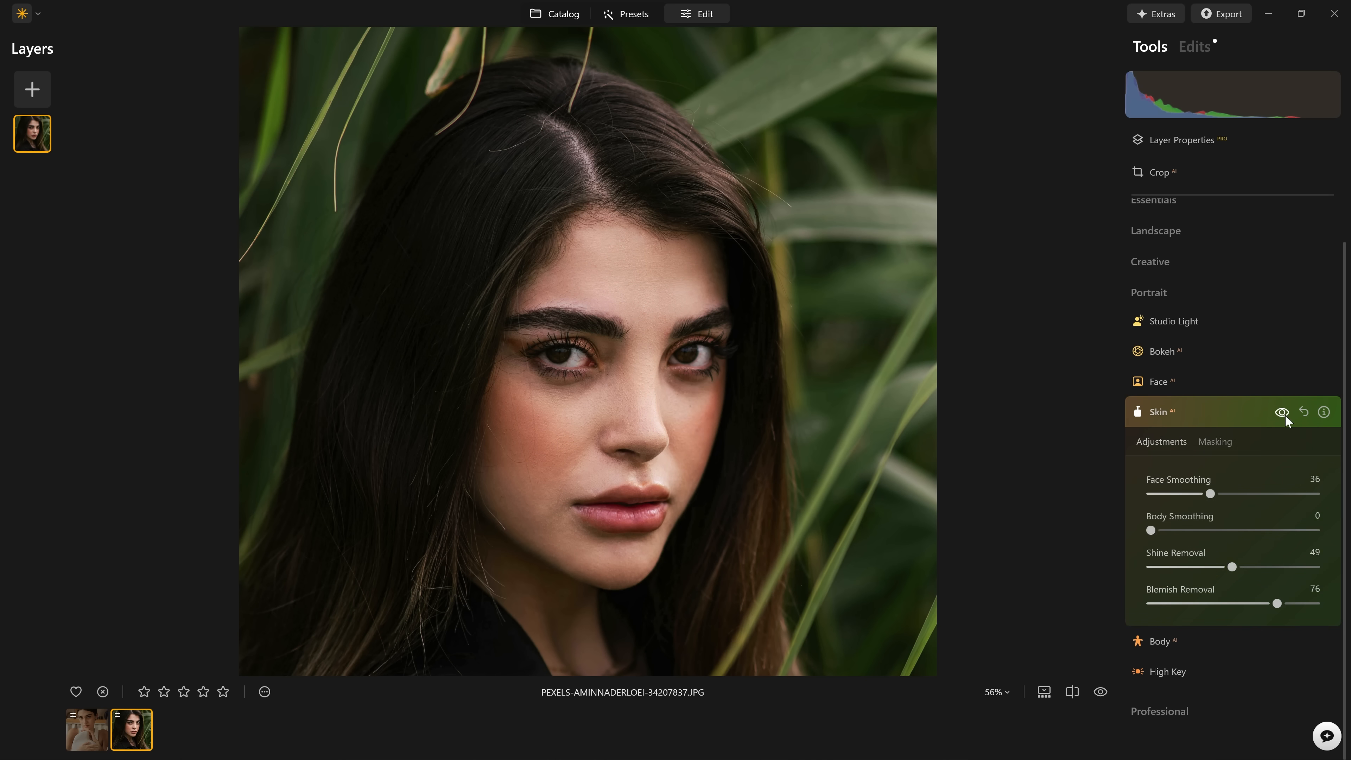
pyautogui.click(1281, 413)
pyautogui.click(1281, 413)
pyautogui.click(1275, 415)
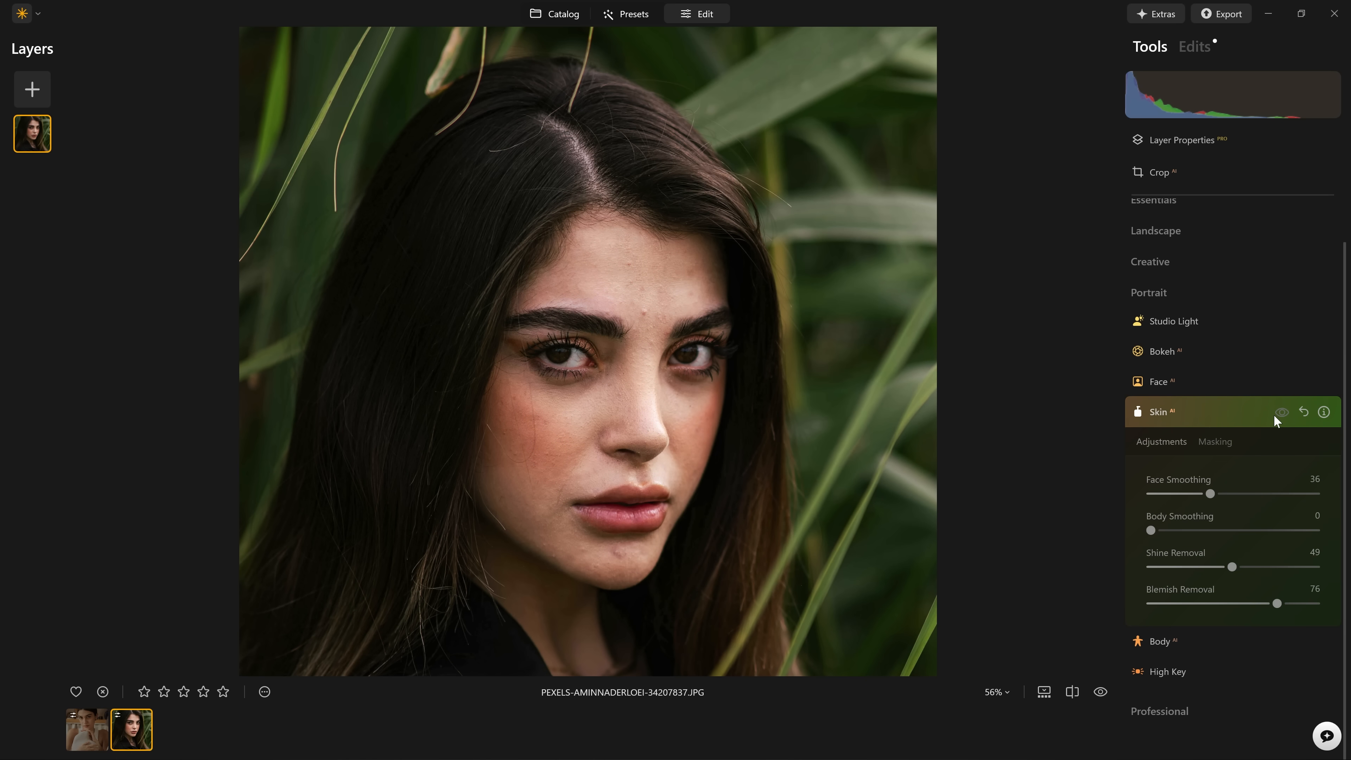
pyautogui.click(1275, 416)
pyautogui.click(1274, 415)
pyautogui.click(1276, 419)
pyautogui.click(723, 377)
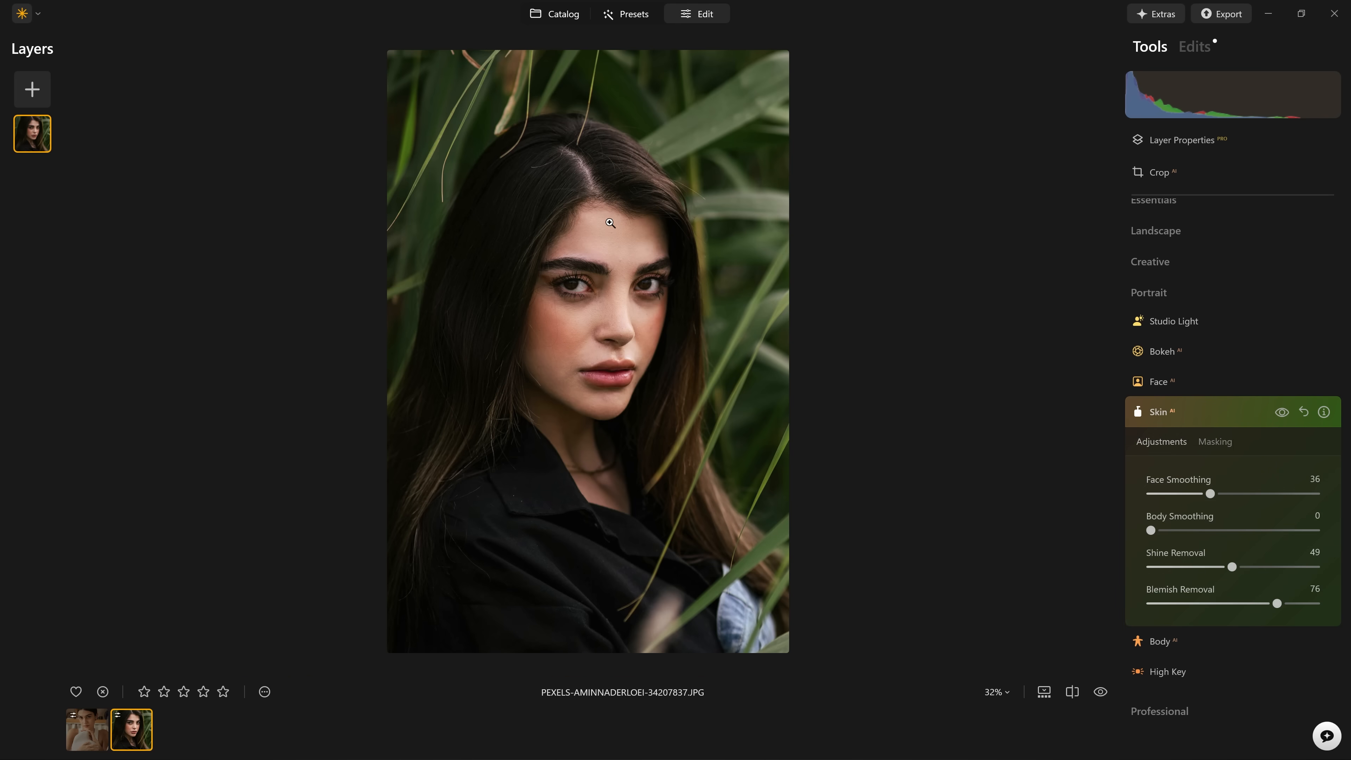
# Switch from the Skin tool to the Face tool and set Dark Circles Removal for the eyes to 100.
pyautogui.click(1183, 412)
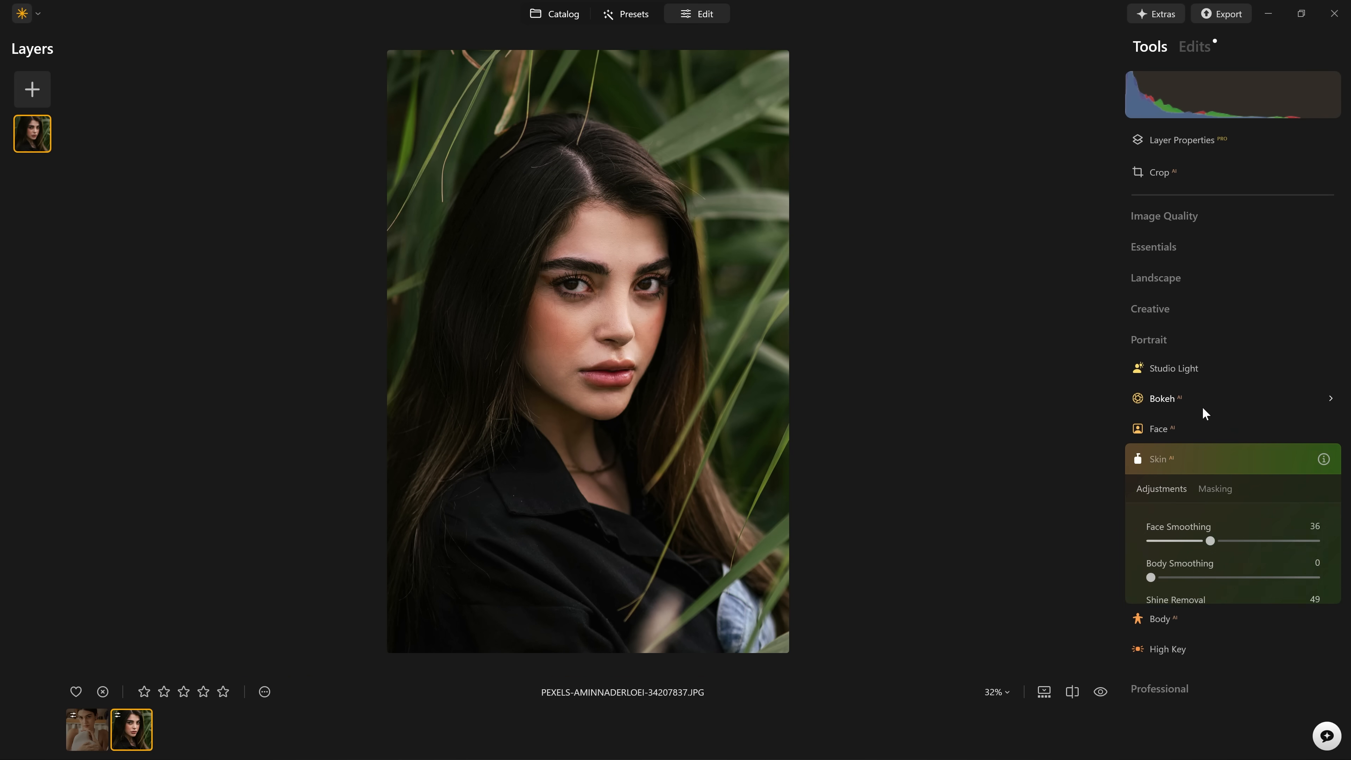
pyautogui.click(1169, 424)
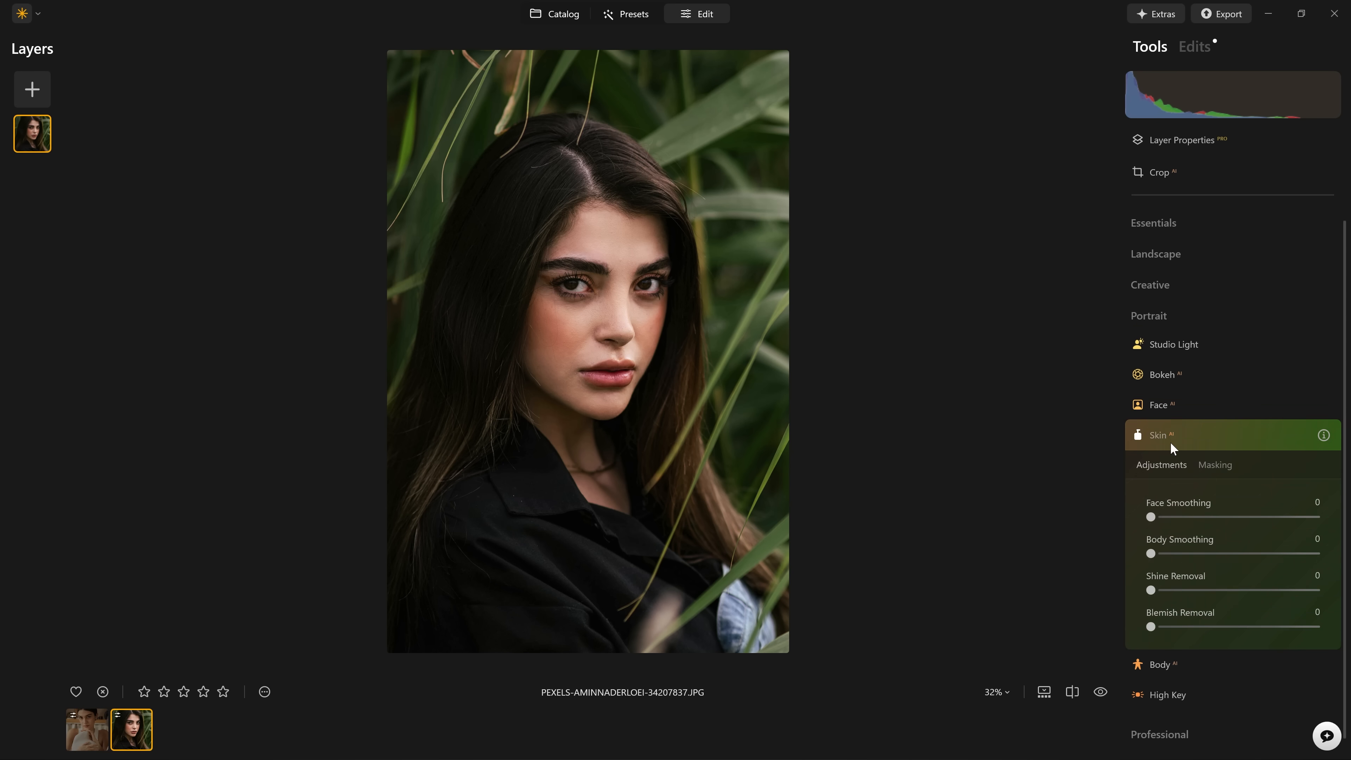
pyautogui.click(1169, 432)
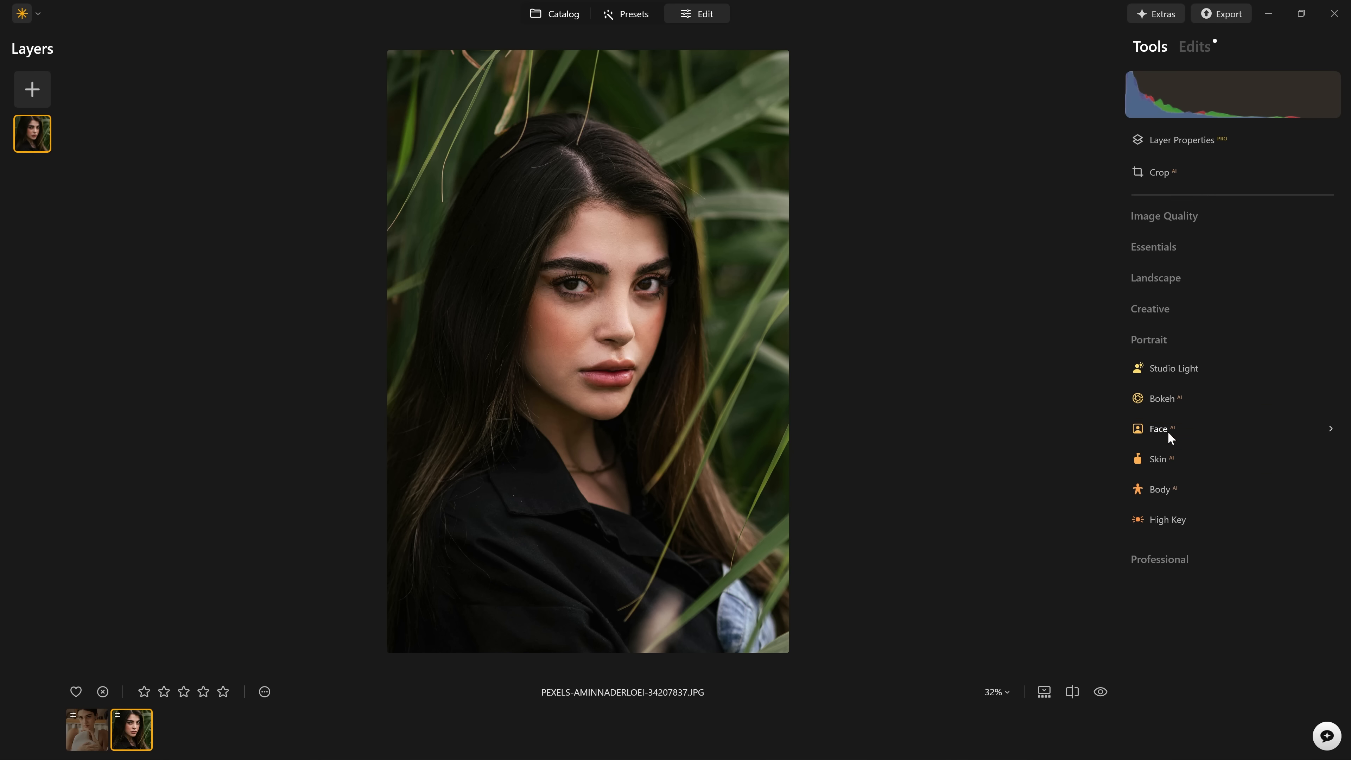
pyautogui.click(1167, 432)
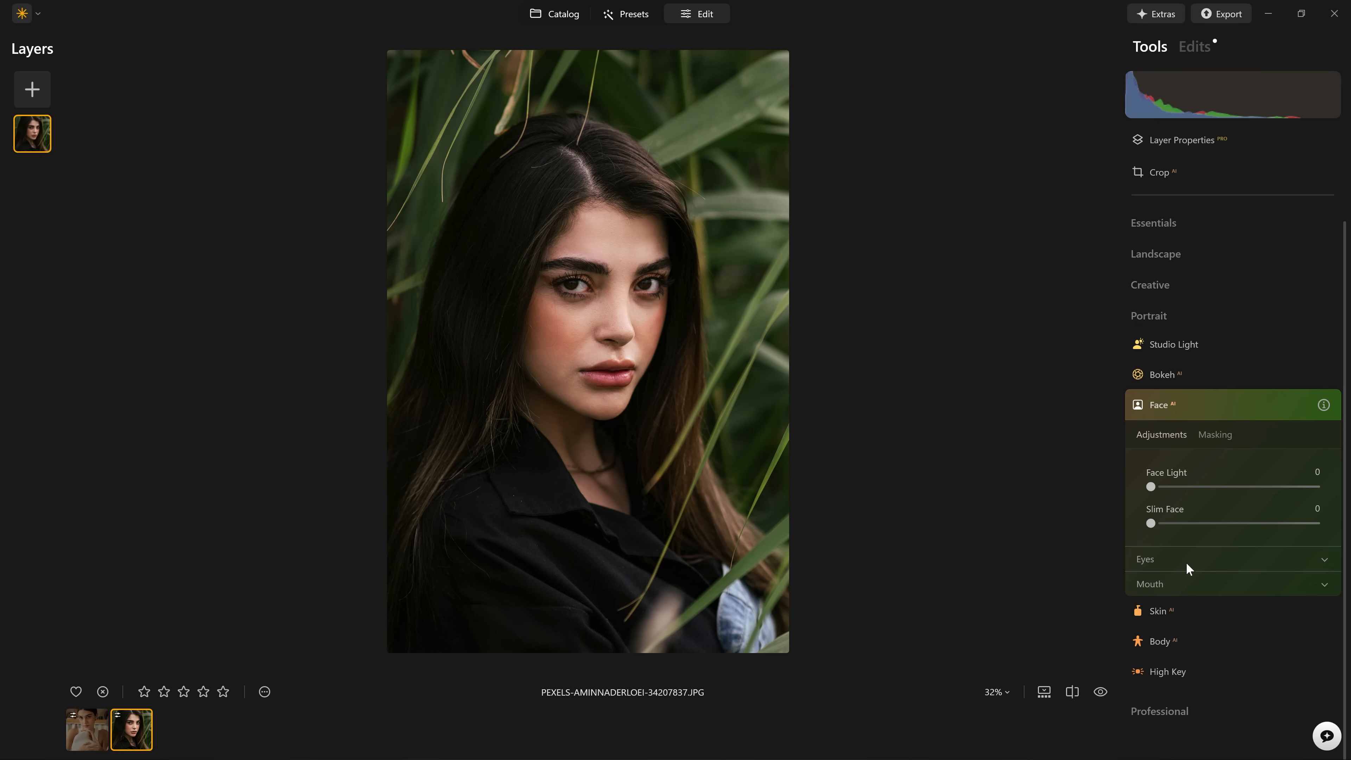
pyautogui.click(1187, 562)
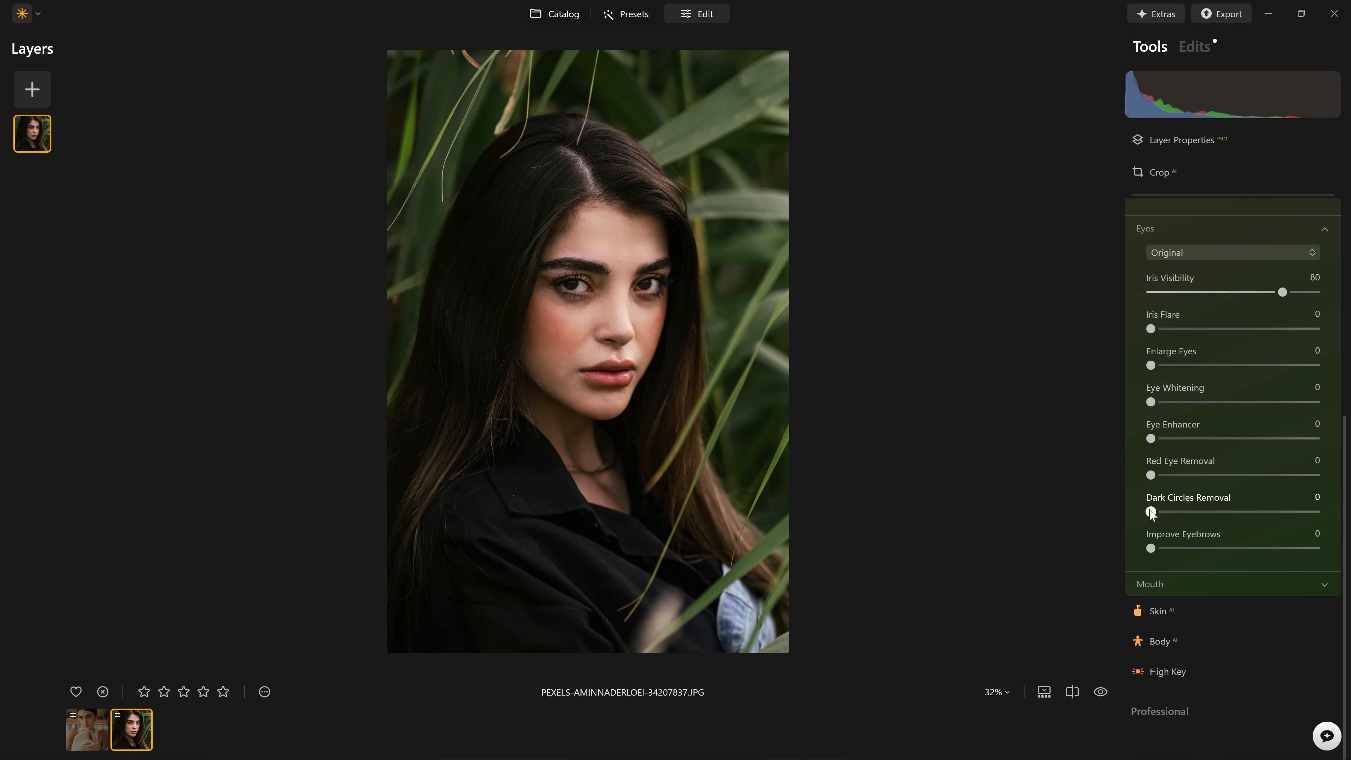
pyautogui.moveTo(1195, 511); pyautogui.dragTo(1150, 513)
pyautogui.moveTo(1253, 512); pyautogui.dragTo(1318, 512)
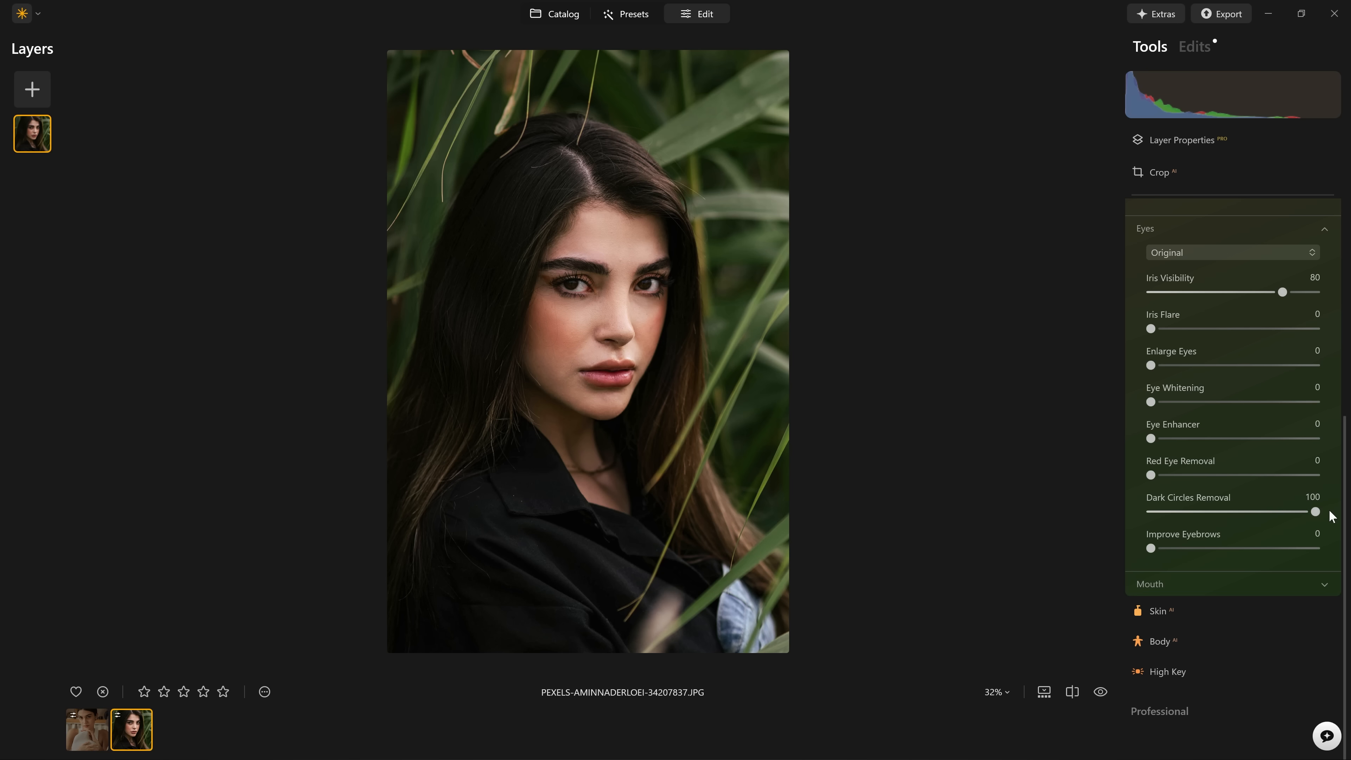
# Examine the under-eye area up close with and without the Face adjustments.
pyautogui.scroll(2, 1271, 435)
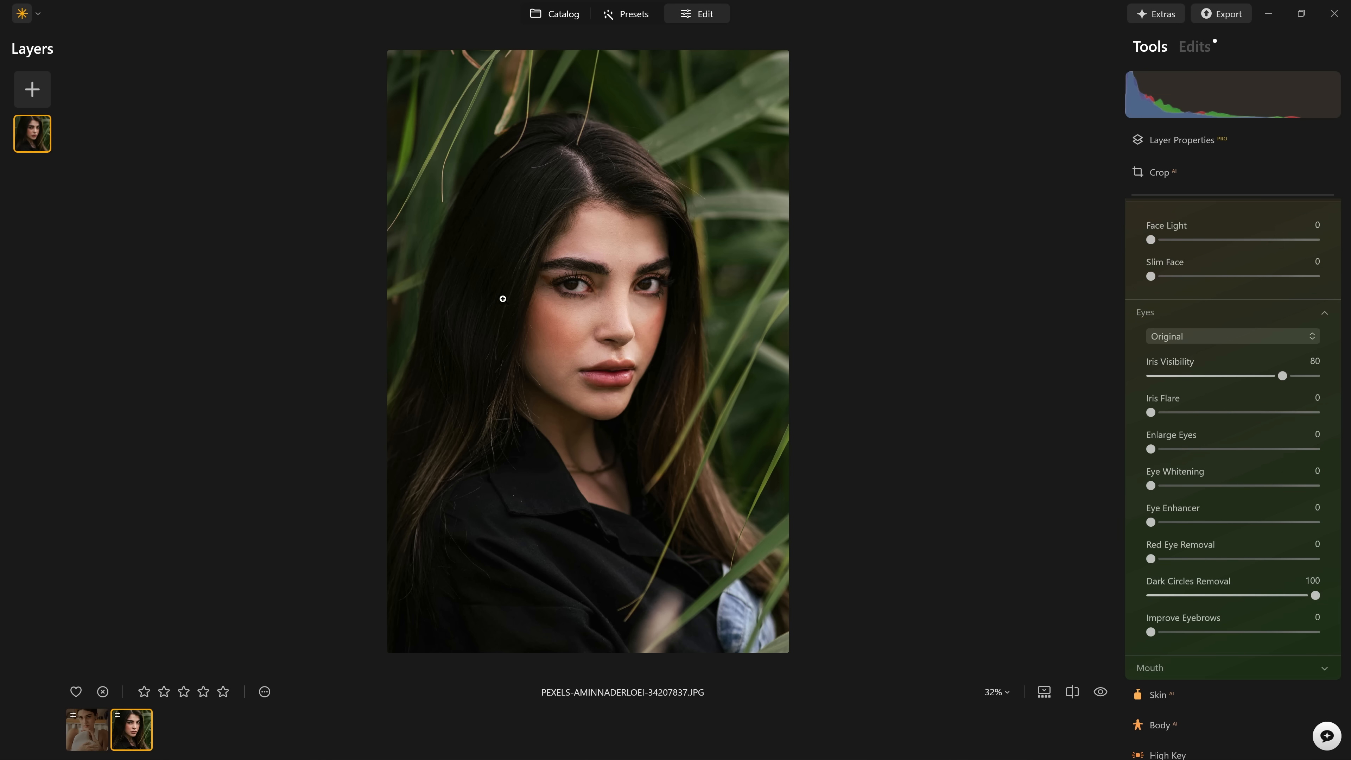
pyautogui.click(584, 289)
pyautogui.scroll(5, 609, 304)
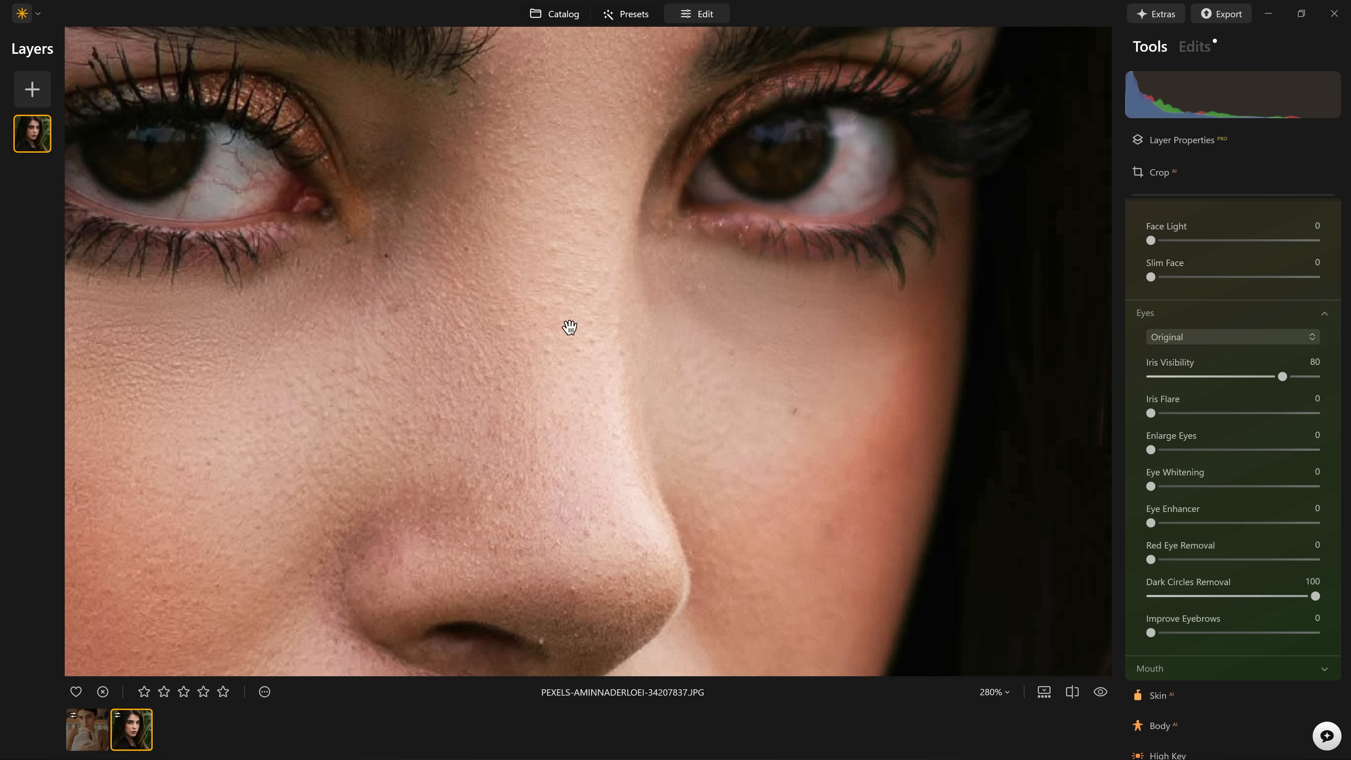
pyautogui.moveTo(570, 327); pyautogui.dragTo(914, 343)
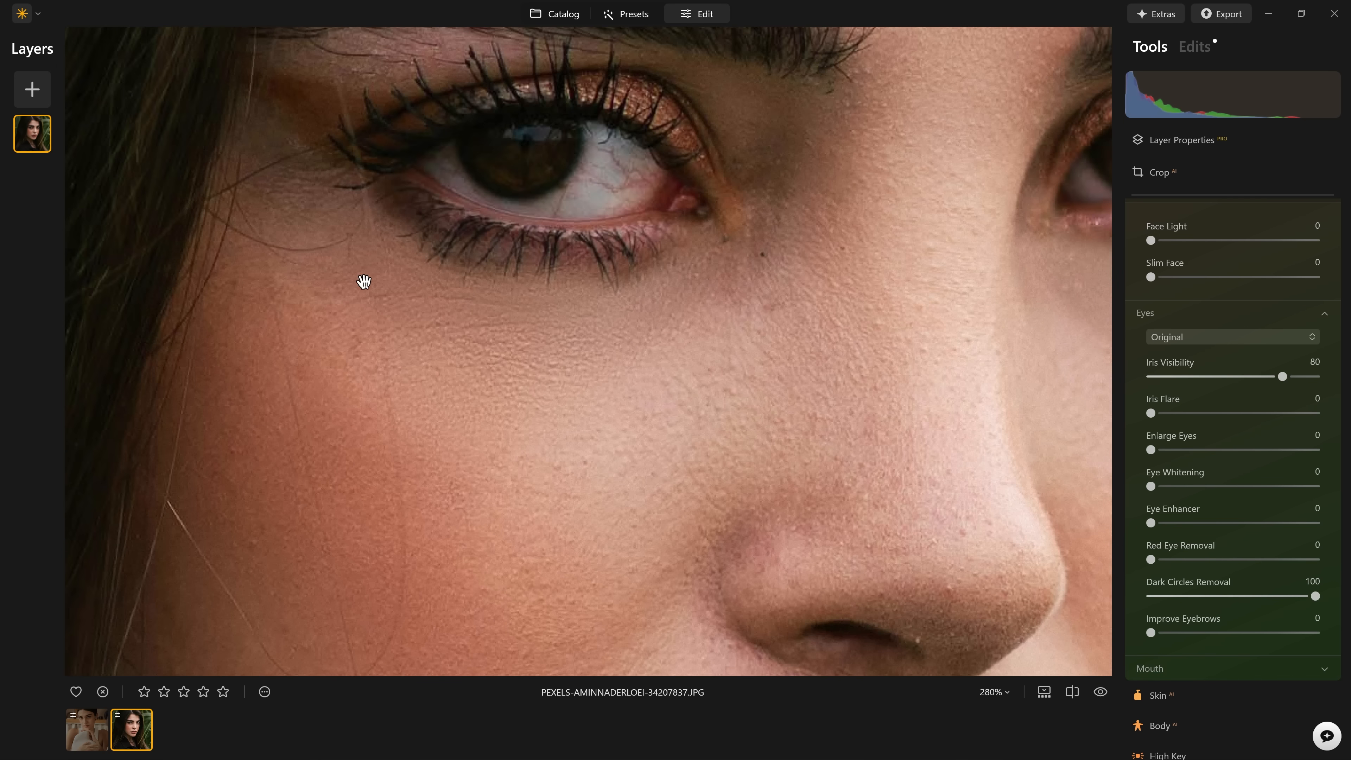
pyautogui.scroll(6, 1190, 386)
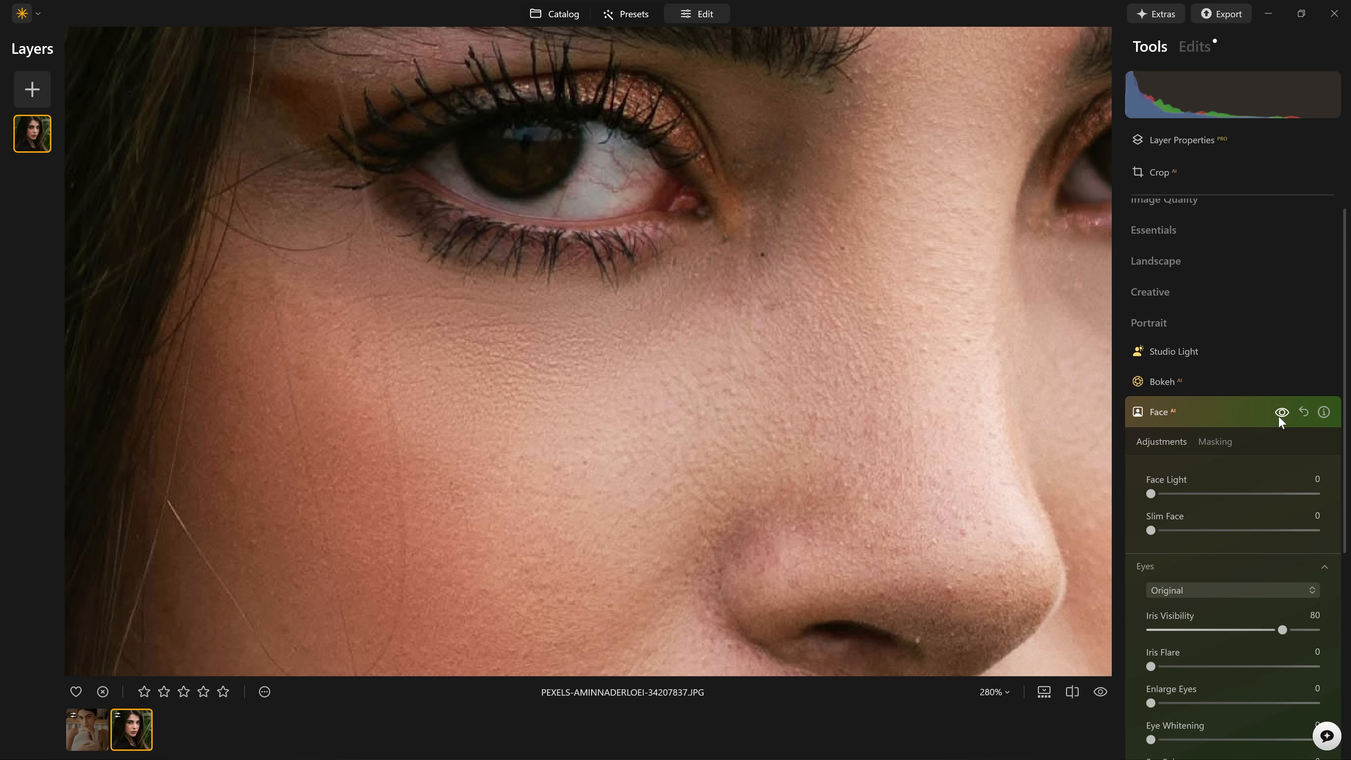
pyautogui.click(1282, 412)
pyautogui.click(1281, 415)
pyautogui.click(1283, 418)
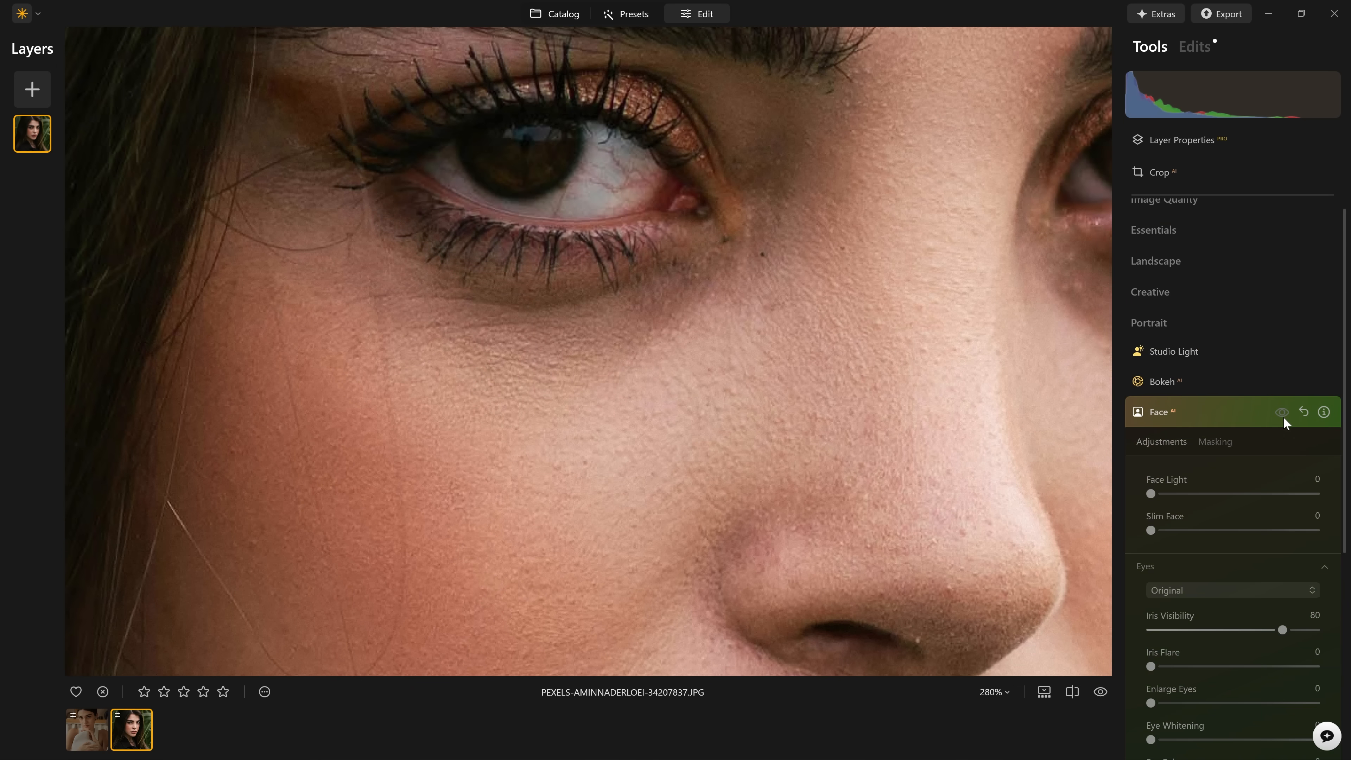
pyautogui.click(1283, 414)
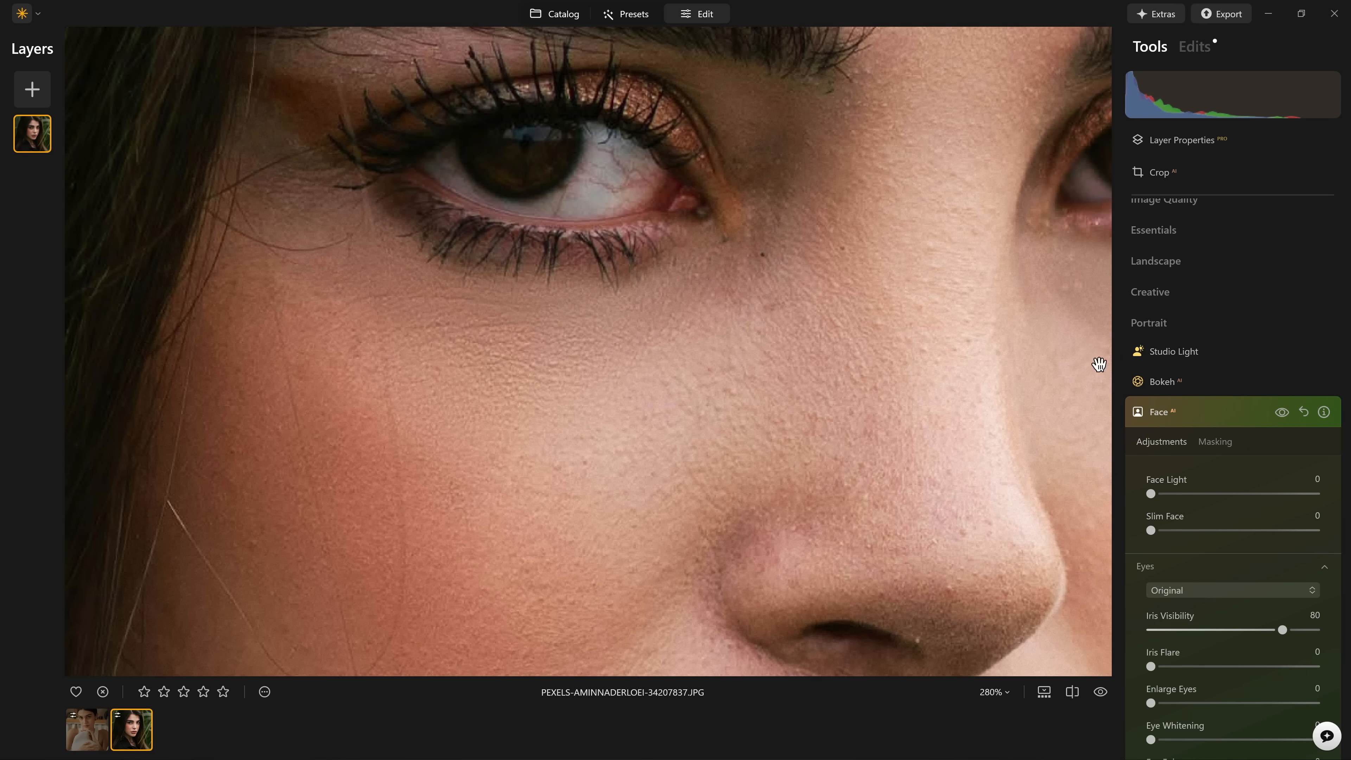
# Compare the under-eye area before and after the edits with the split comparison view.
pyautogui.click(1073, 692)
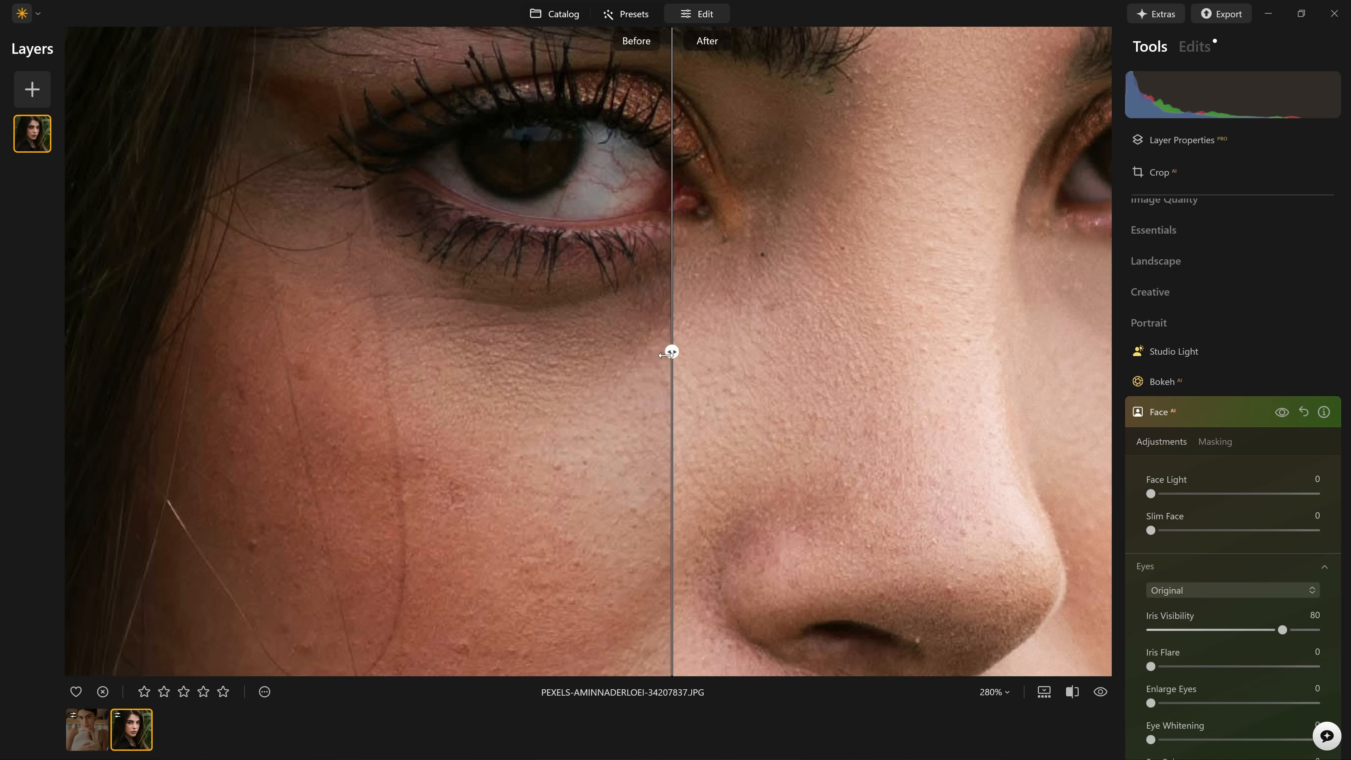
pyautogui.moveTo(672, 354); pyautogui.dragTo(470, 389)
pyautogui.click(1073, 692)
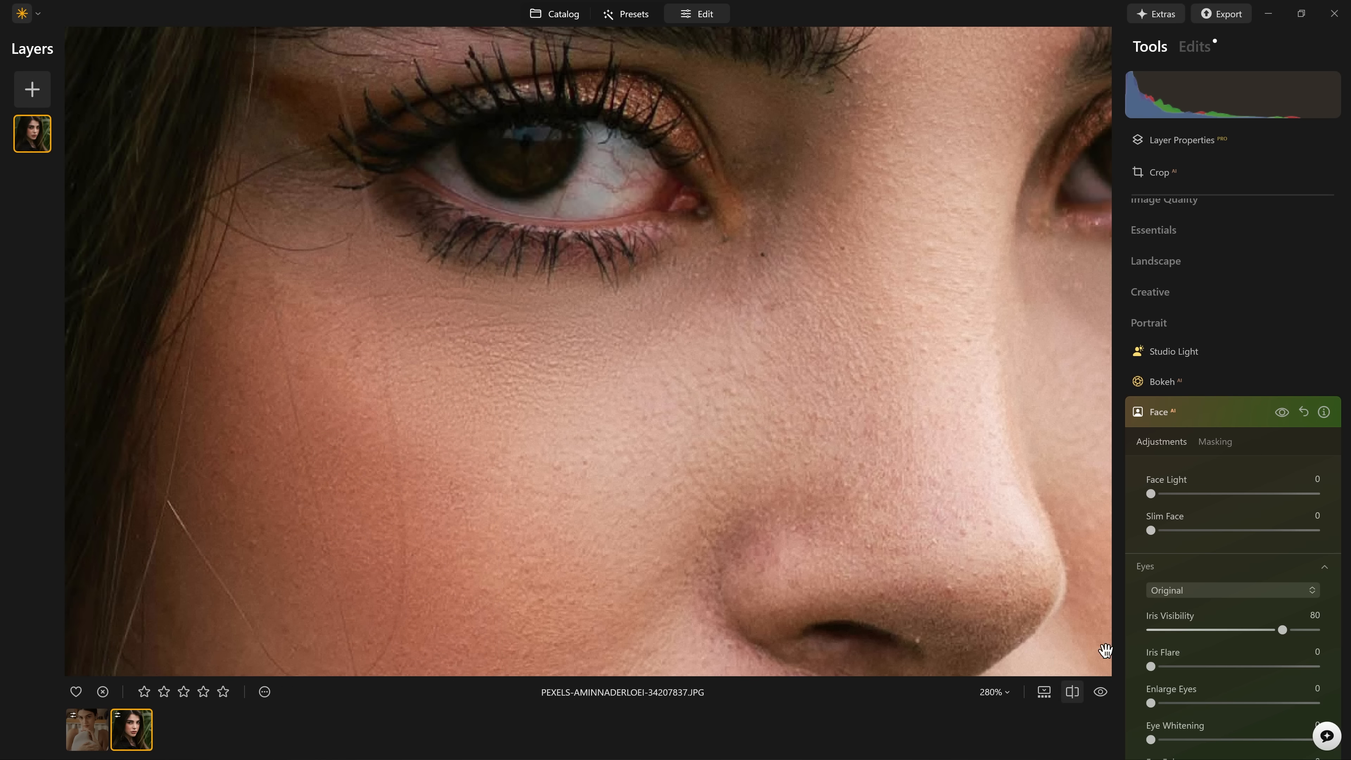
# Reduce Dark Circles Removal to 52 and compare the whole portrait with and without the Face adjustments.
pyautogui.scroll(-5, 1305, 539)
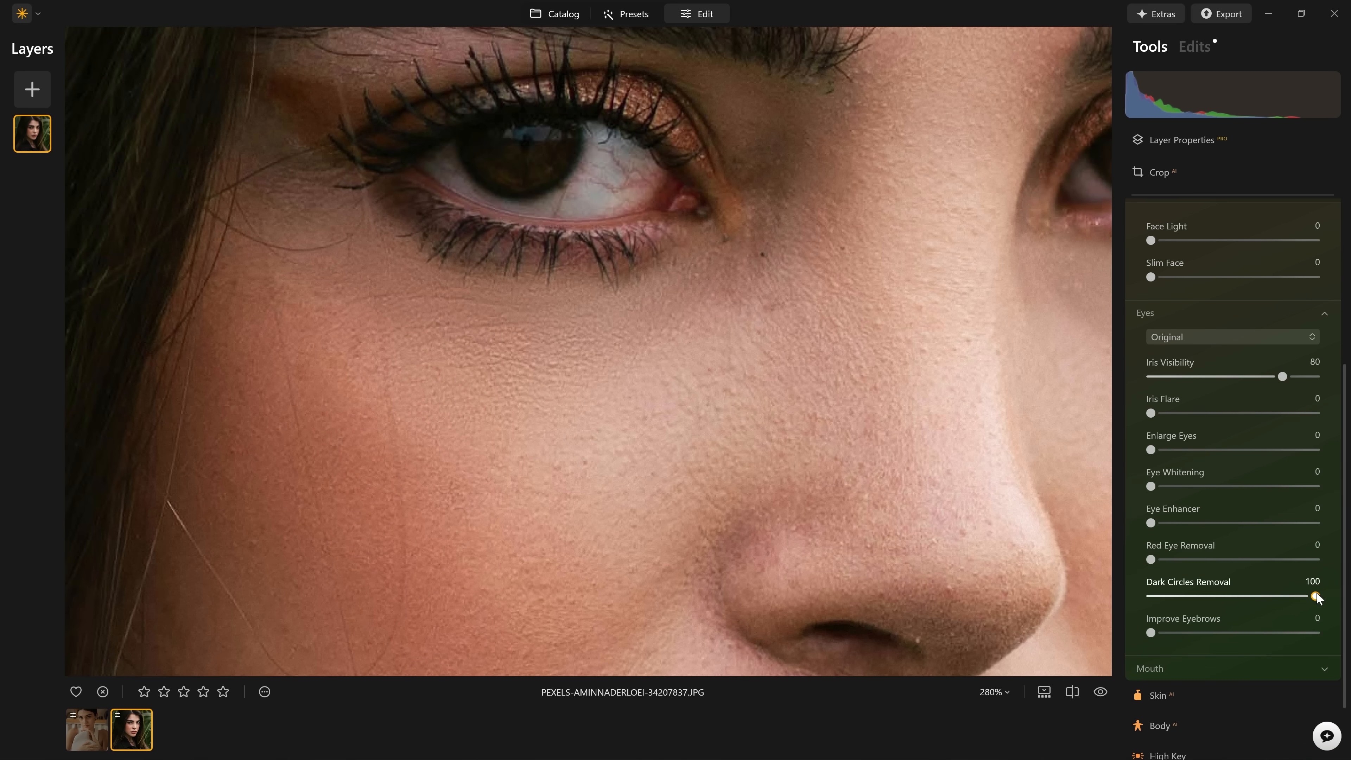
pyautogui.moveTo(1316, 597)
pyautogui.mouseDown()
pyautogui.moveTo(1133, 591)
pyautogui.moveTo(1319, 596)
pyautogui.moveTo(1240, 590)
pyautogui.mouseUp()
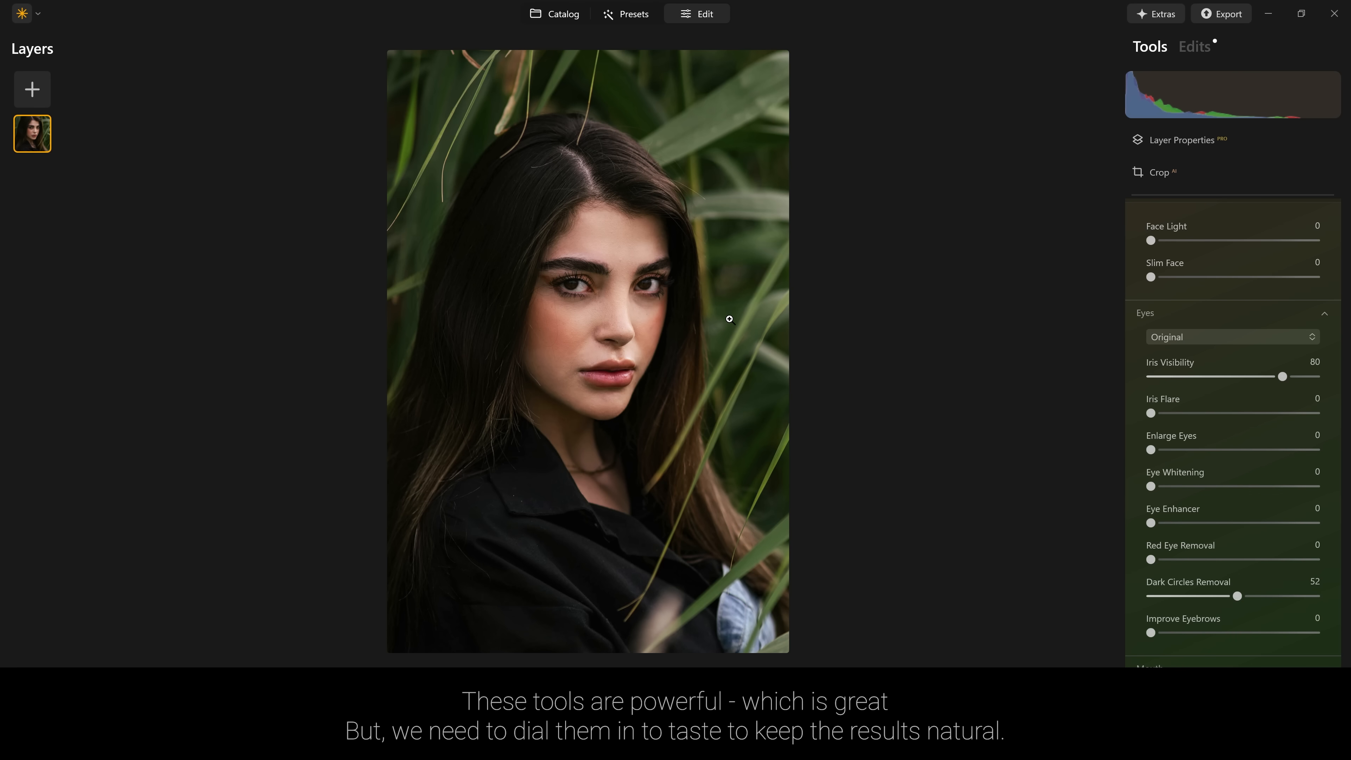
pyautogui.scroll(5, 1194, 403)
pyautogui.click(1286, 412)
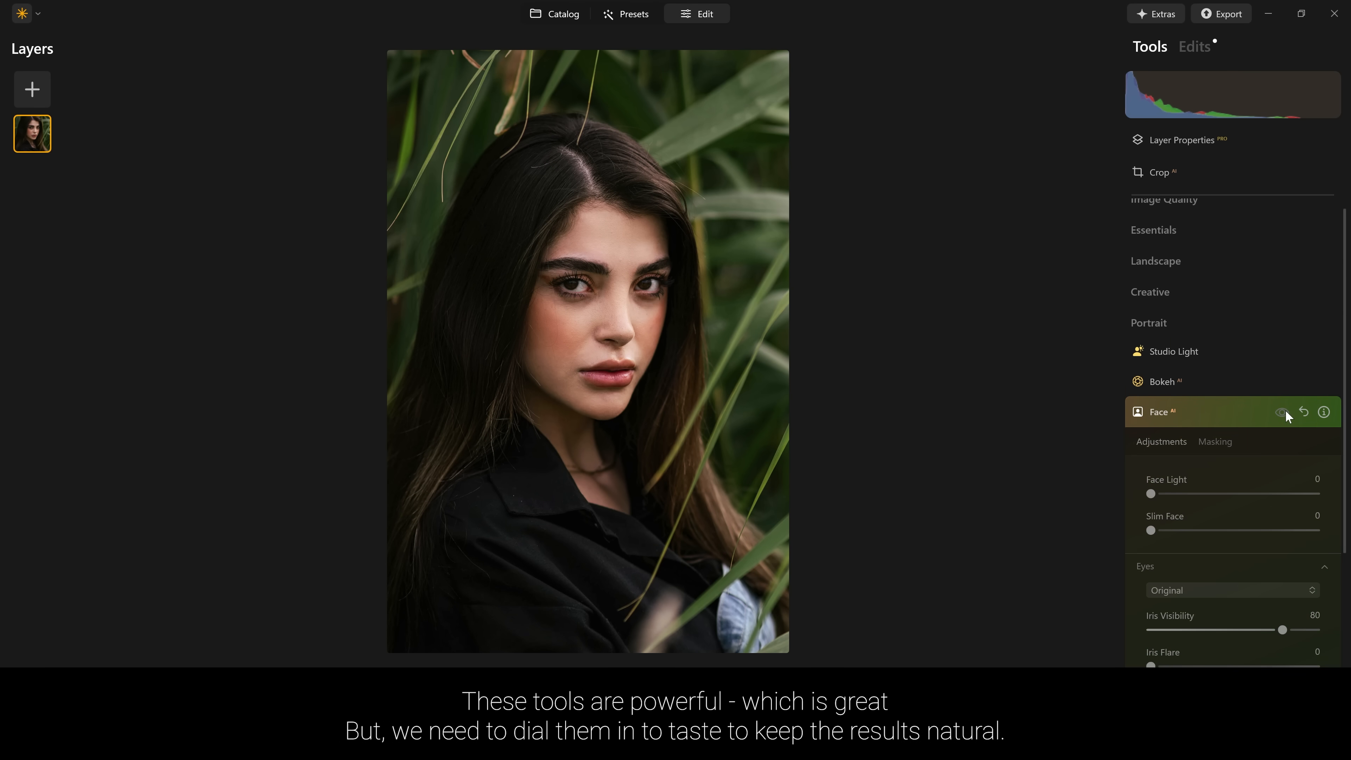
pyautogui.click(1286, 411)
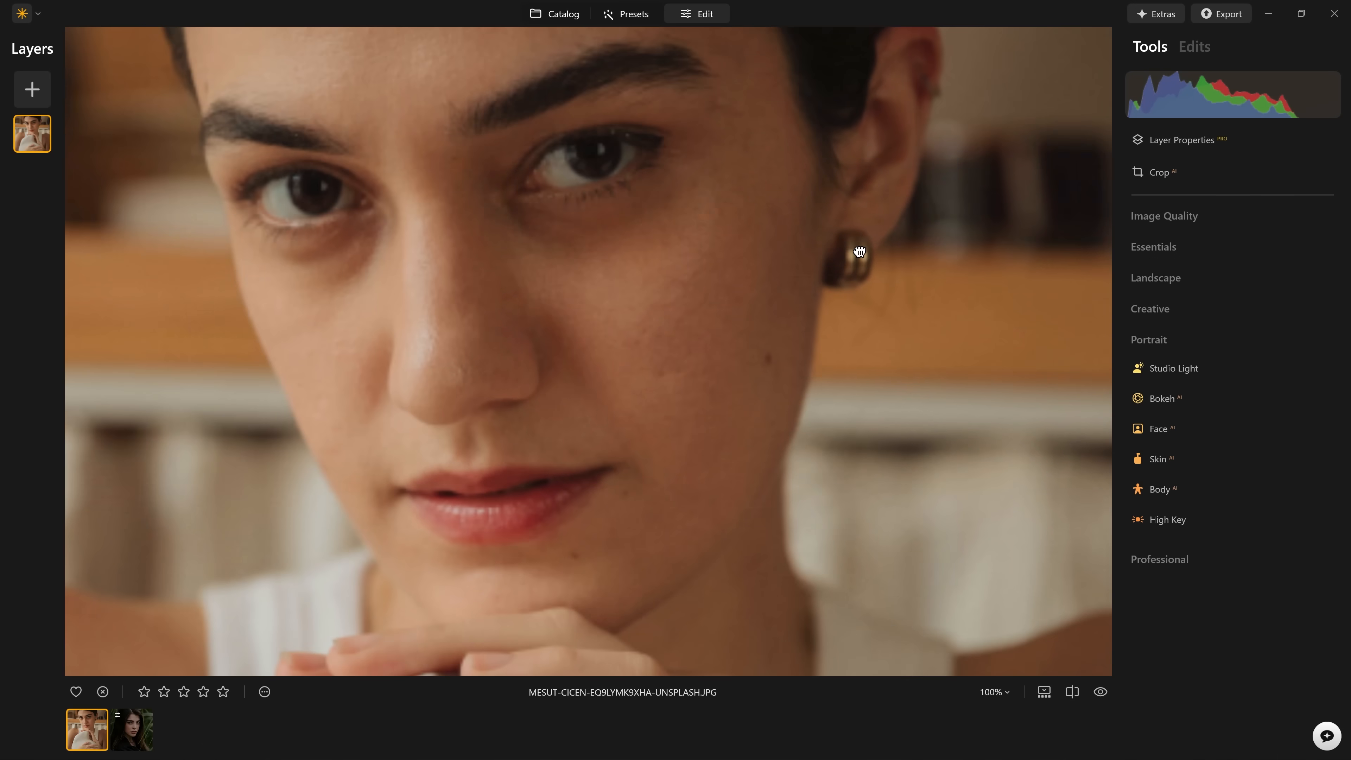
# Set the Face tool's Dark Circles Removal to 100 for the eyes in the earring portrait.
pyautogui.click(1171, 436)
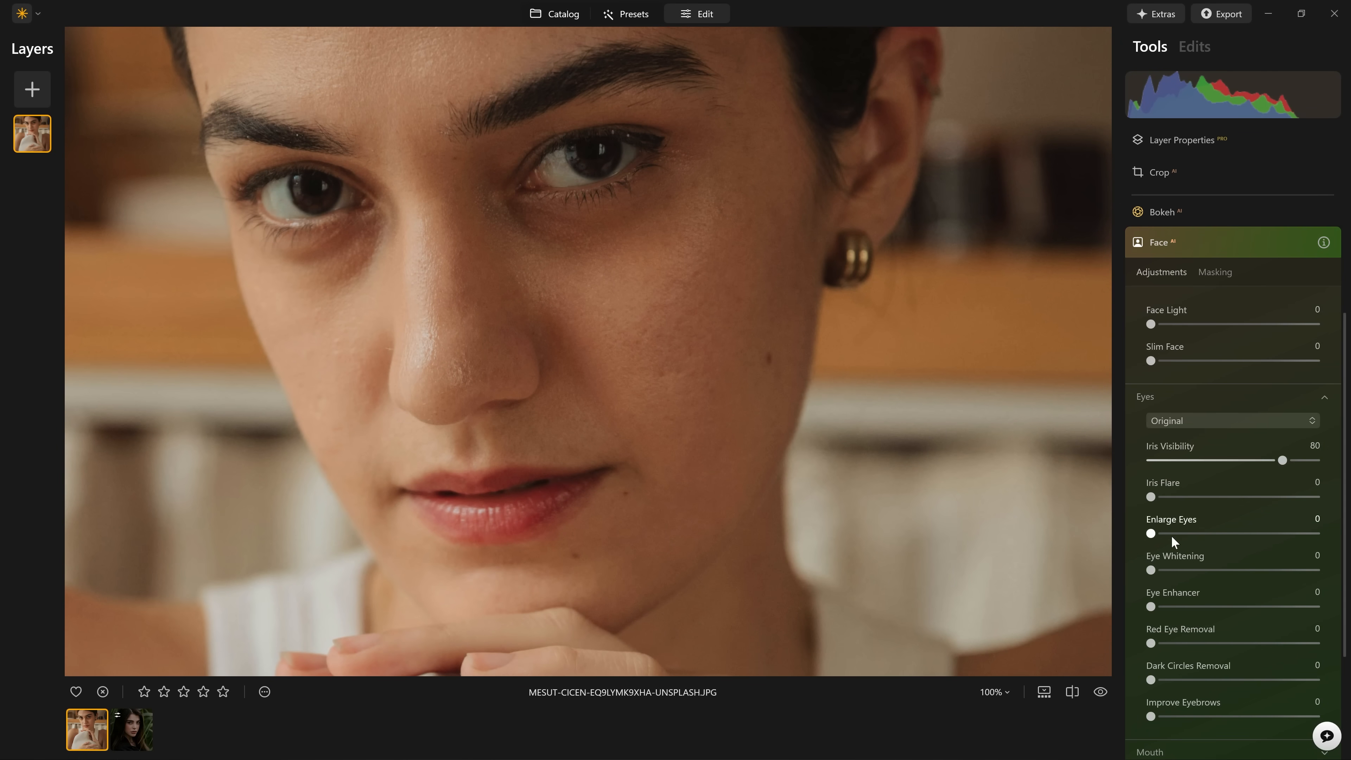
pyautogui.scroll(-2, 1195, 555)
pyautogui.moveTo(1151, 598); pyautogui.dragTo(1345, 607)
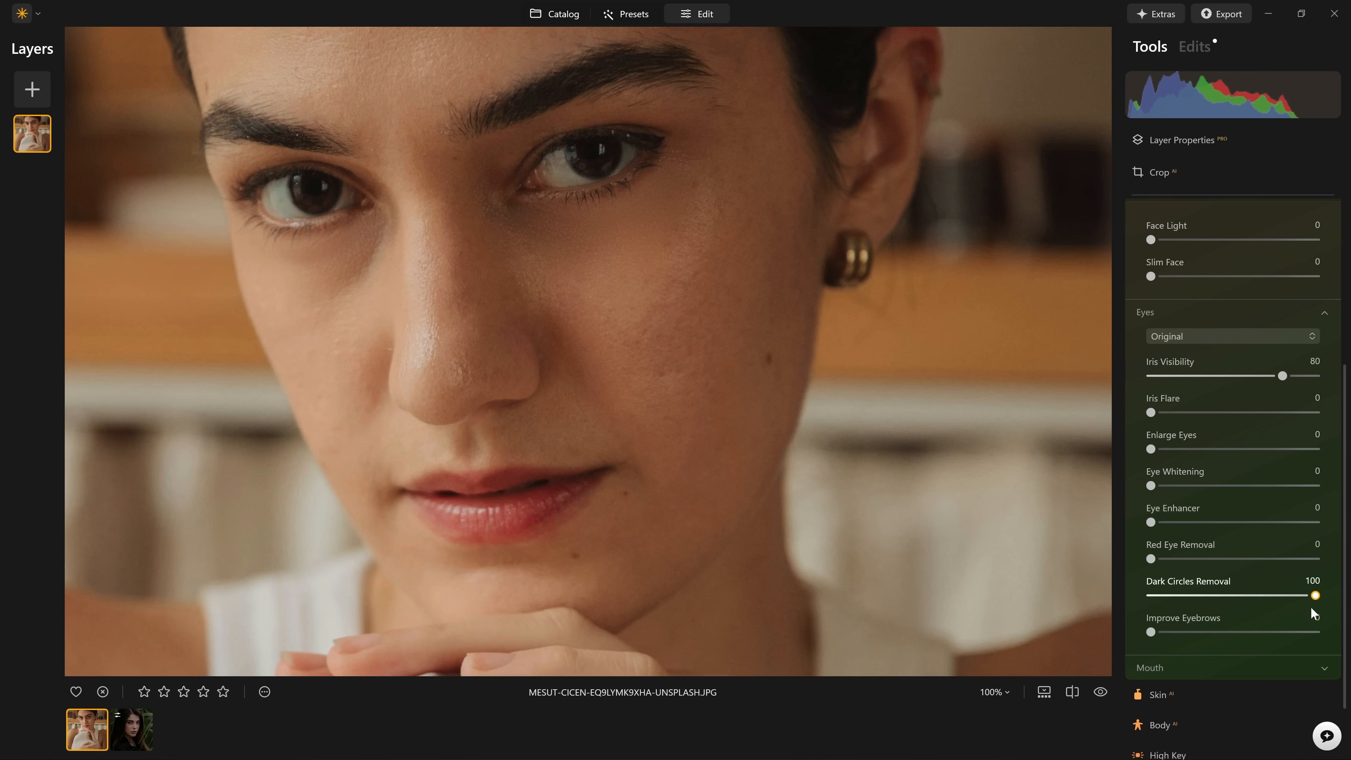
# Switch from the Face tool to the Skin tool and set Blemish Removal to 100.
pyautogui.scroll(5, 1294, 573)
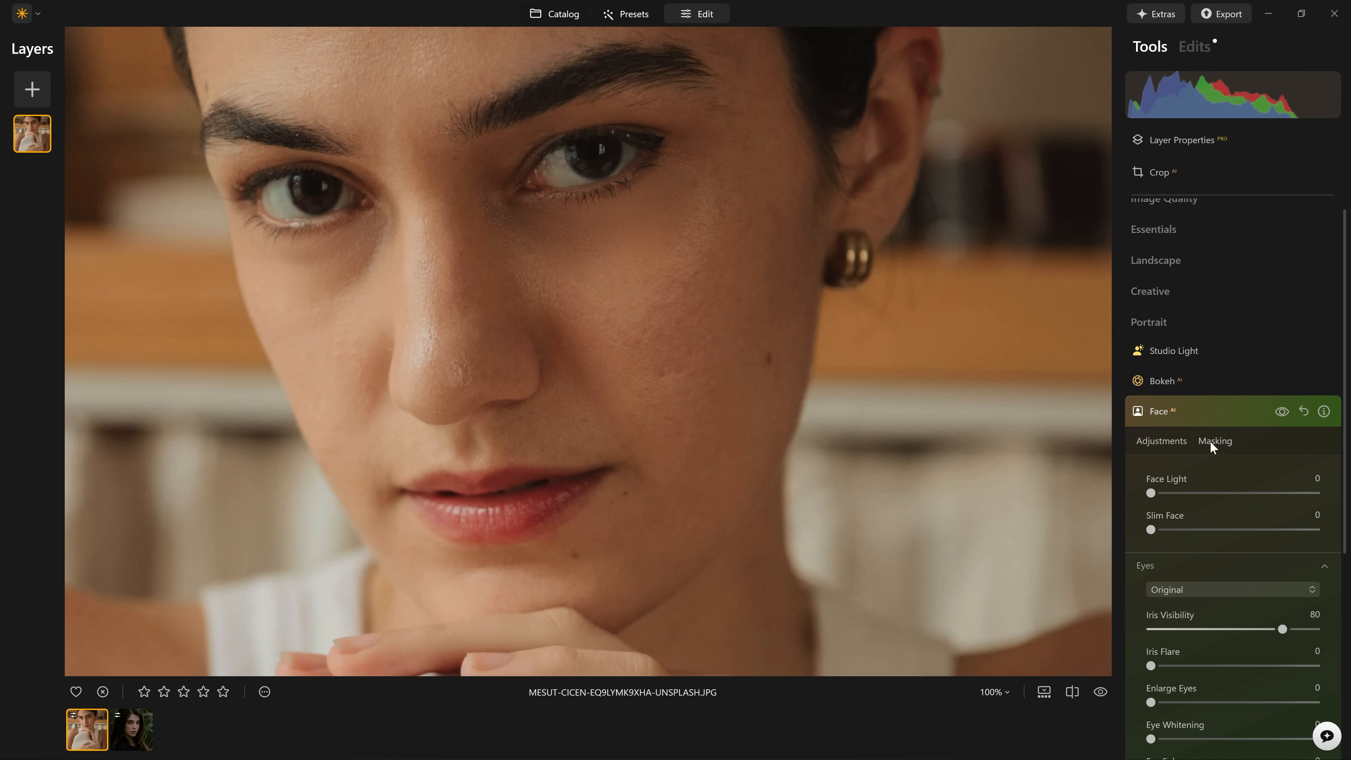
pyautogui.click(1186, 413)
pyautogui.click(1166, 462)
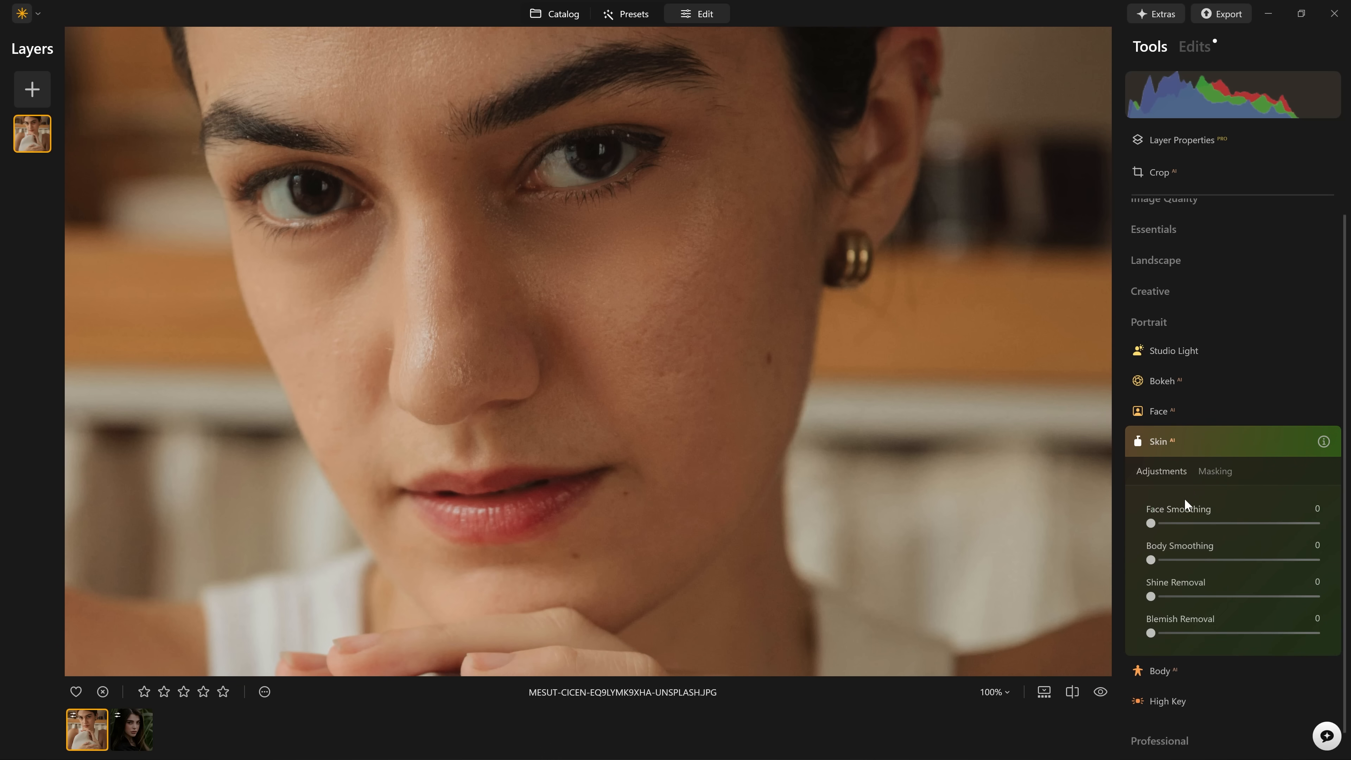
pyautogui.scroll(-1, 1184, 499)
pyautogui.moveTo(1152, 604); pyautogui.dragTo(1318, 602)
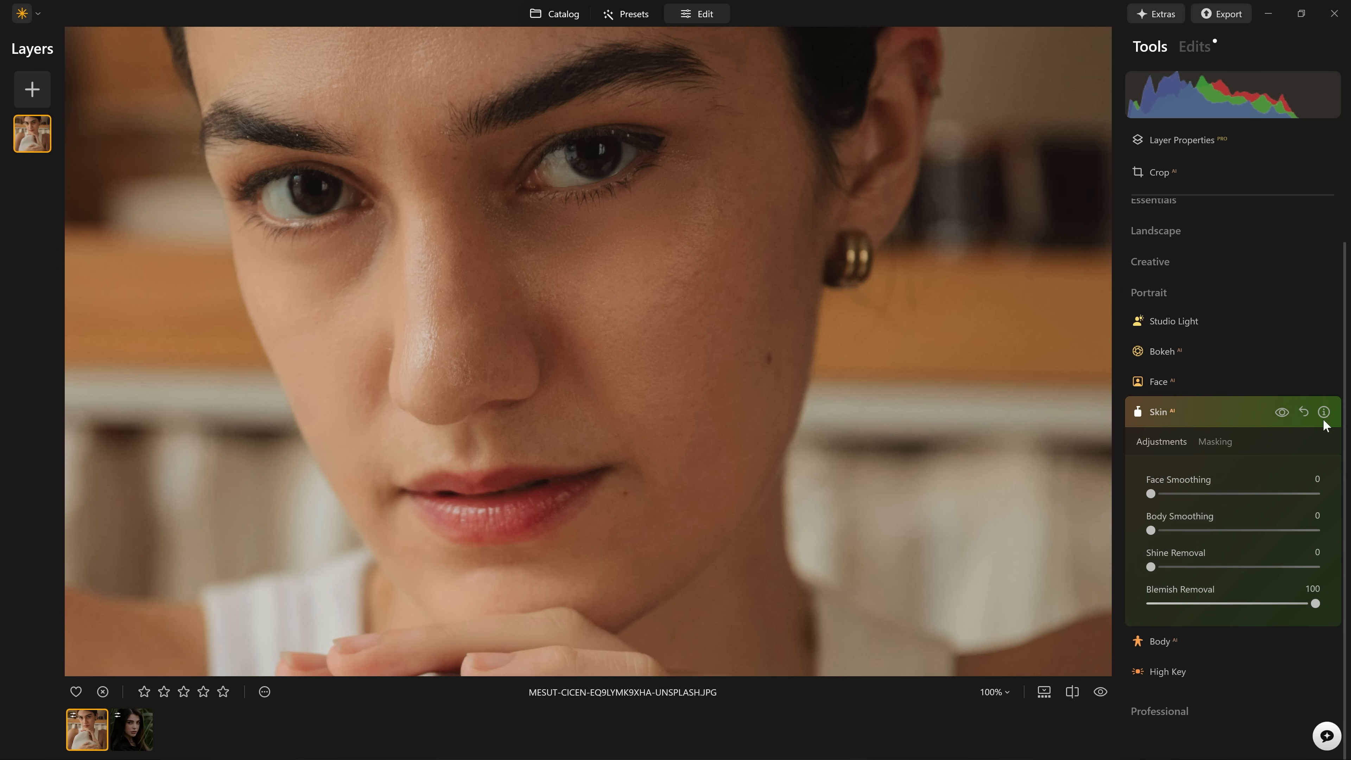
# Examine the cheek and its mole up close with and without the Skin adjustments.
pyautogui.click(1285, 412)
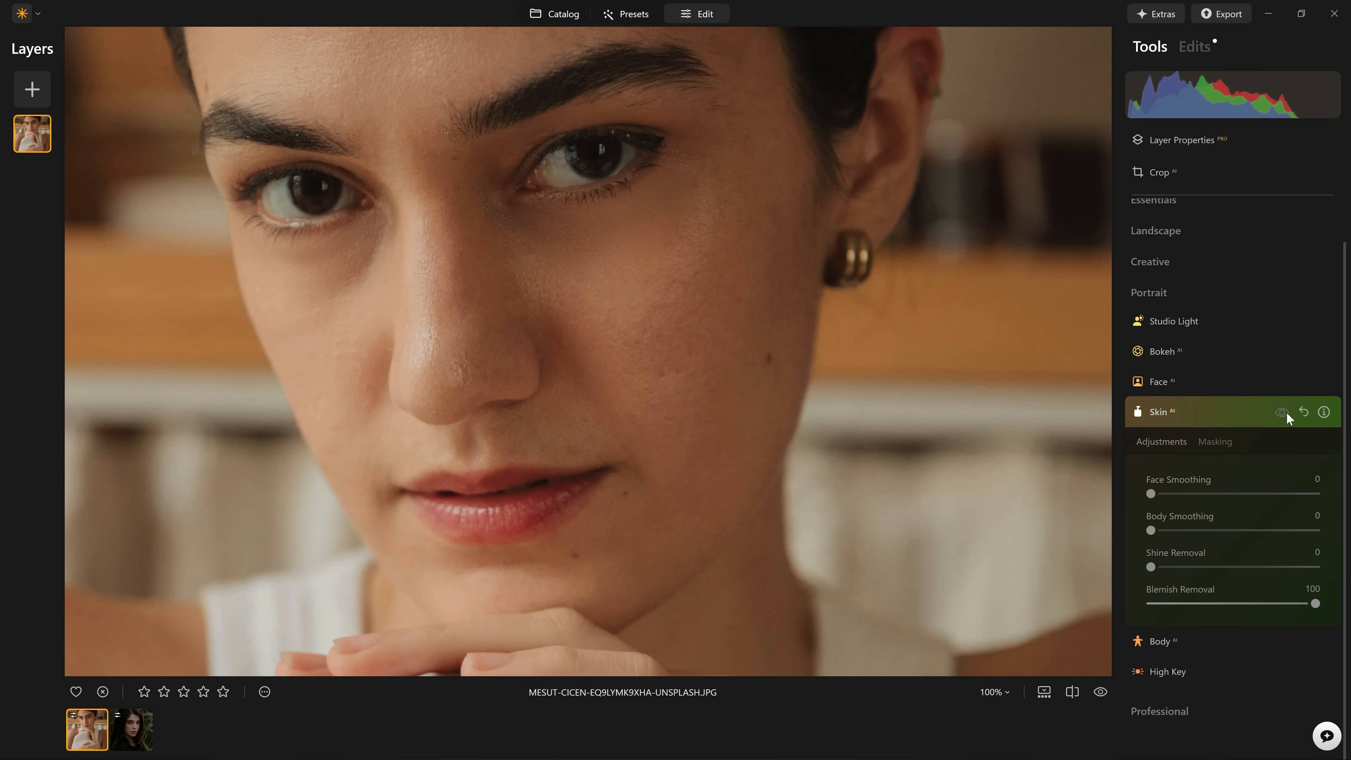
pyautogui.click(1287, 412)
pyautogui.scroll(5, 766, 374)
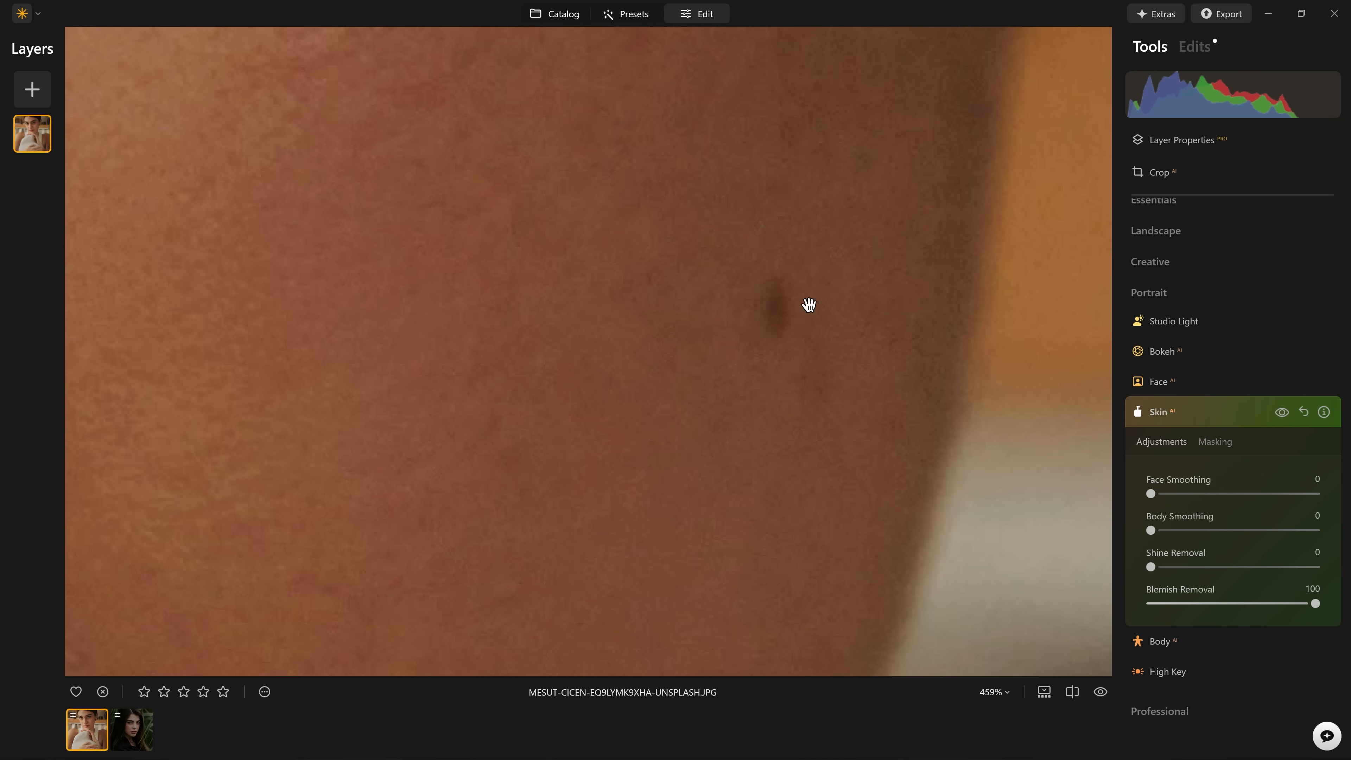
pyautogui.scroll(-2, 809, 304)
pyautogui.click(1281, 415)
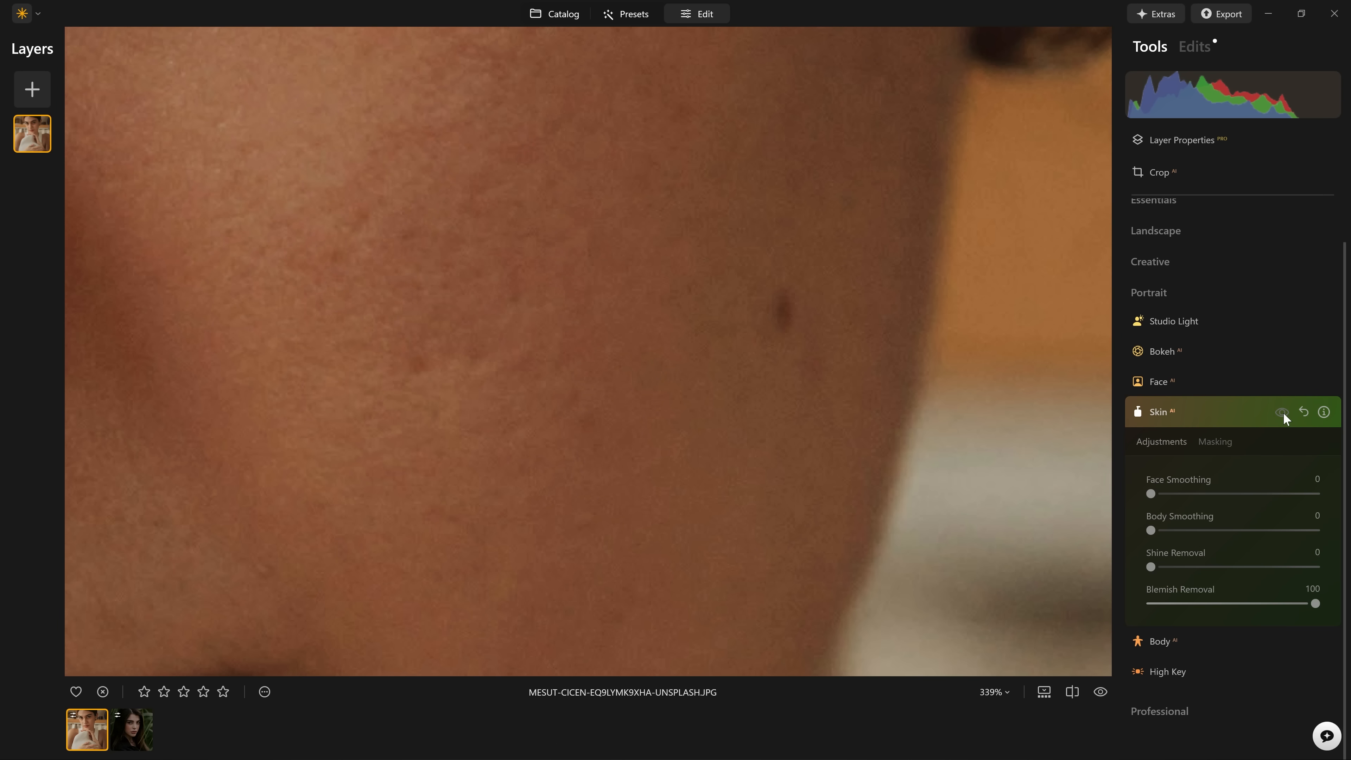
pyautogui.click(1284, 412)
pyautogui.click(1284, 412)
pyautogui.click(1283, 412)
pyautogui.scroll(-8, 540, 342)
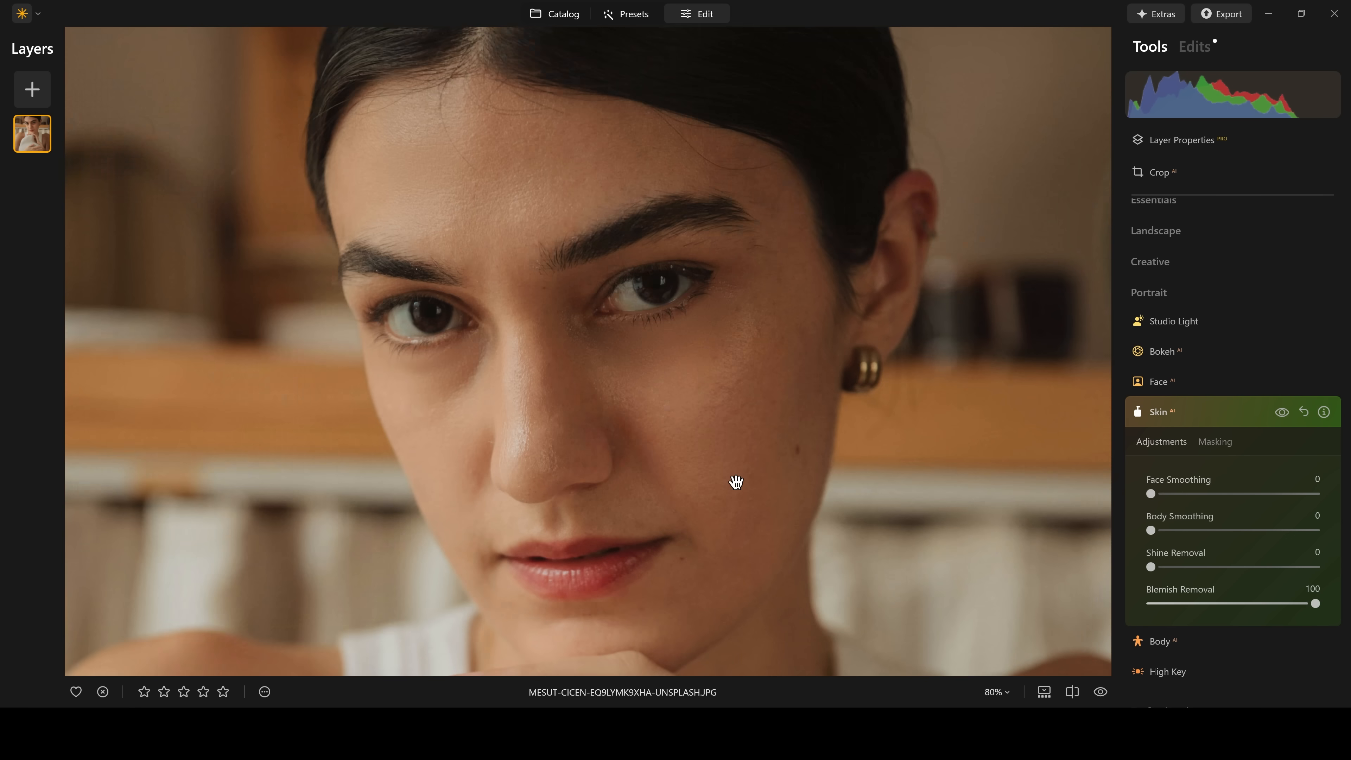
# Try Shine Removal at 100 and compare the face with and without the Skin adjustments.
pyautogui.moveTo(1152, 568); pyautogui.dragTo(1198, 573)
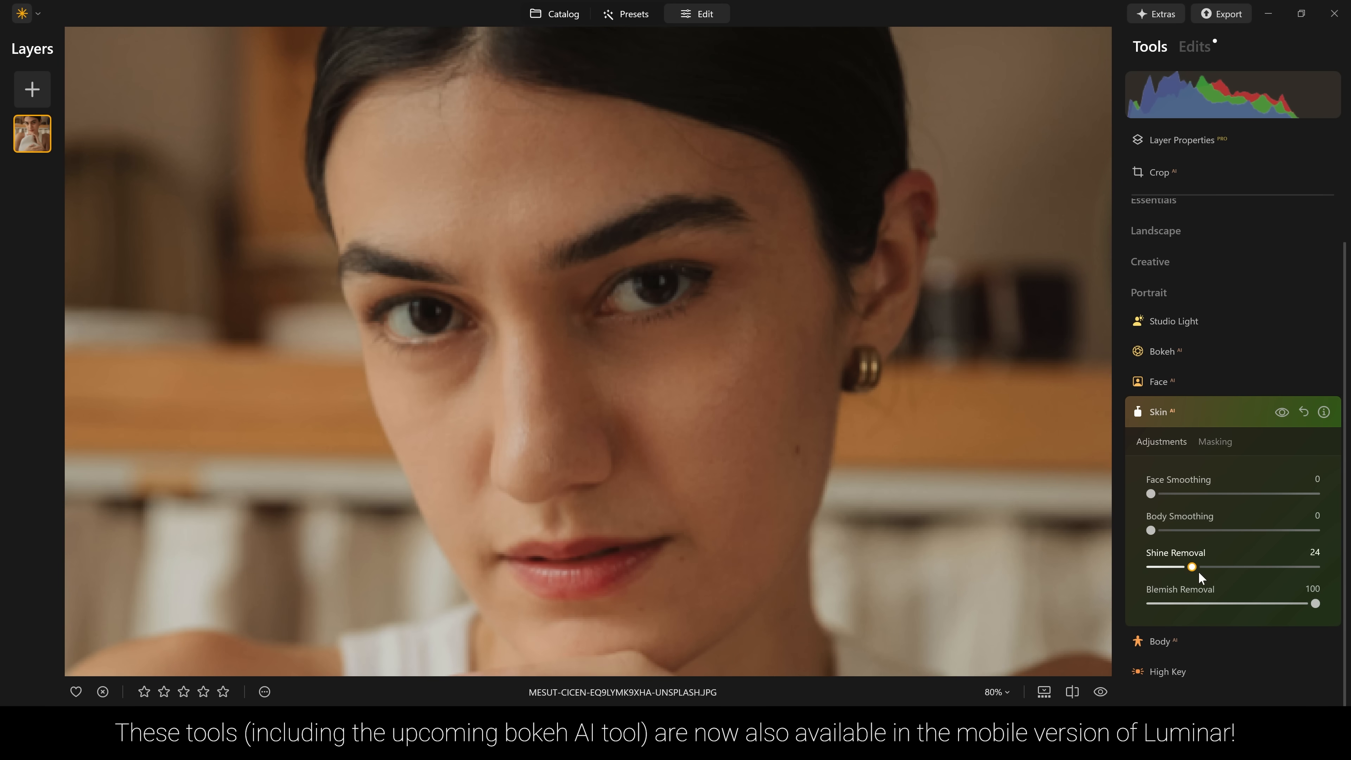
pyautogui.moveTo(1301, 568); pyautogui.dragTo(1318, 568)
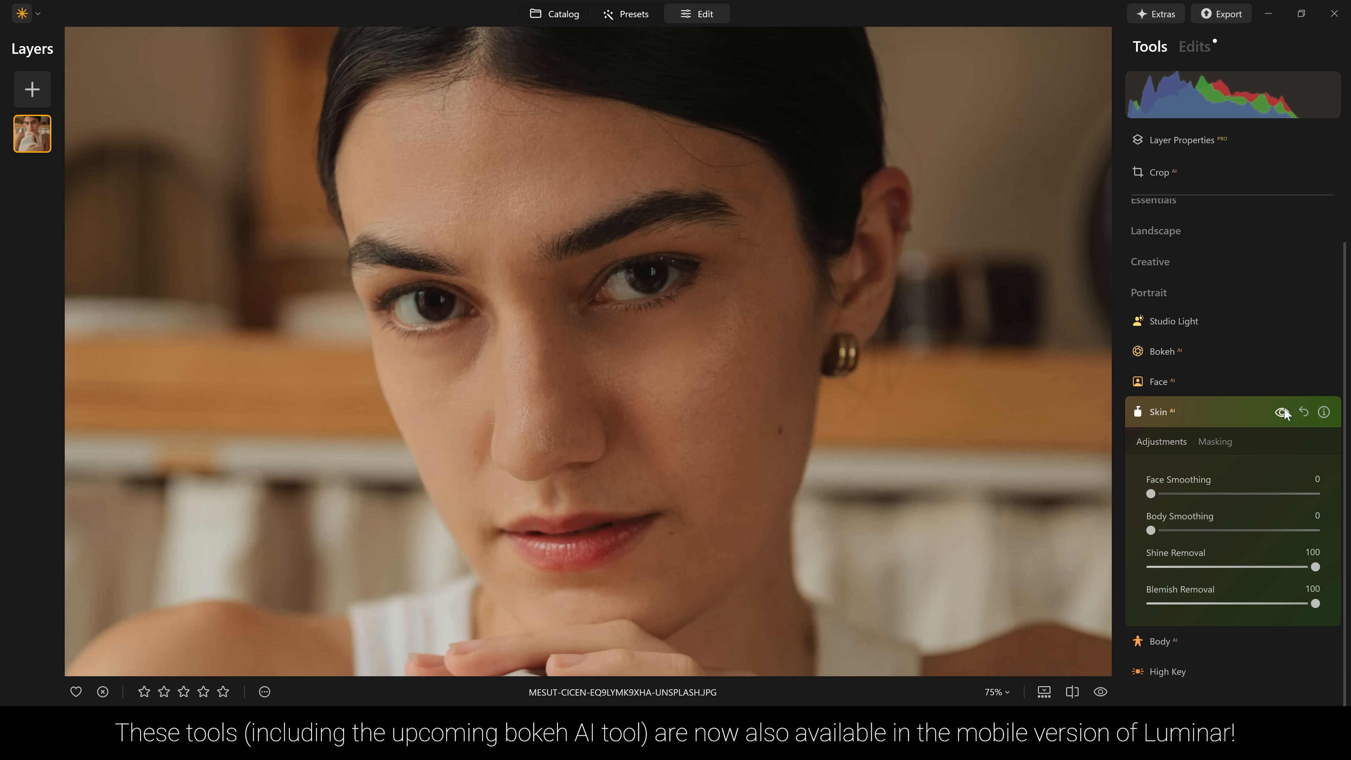
pyautogui.click(1282, 412)
pyautogui.click(1284, 408)
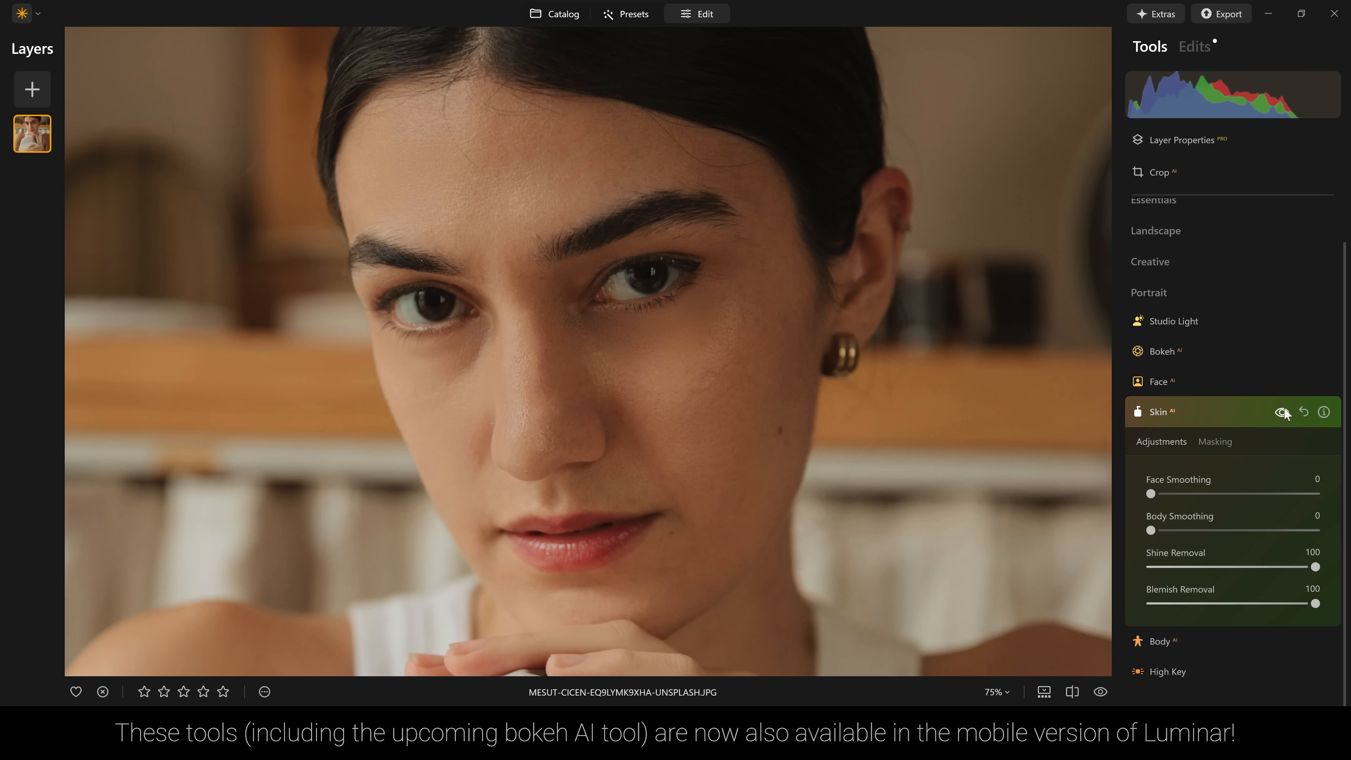
pyautogui.click(1285, 411)
pyautogui.click(1285, 411)
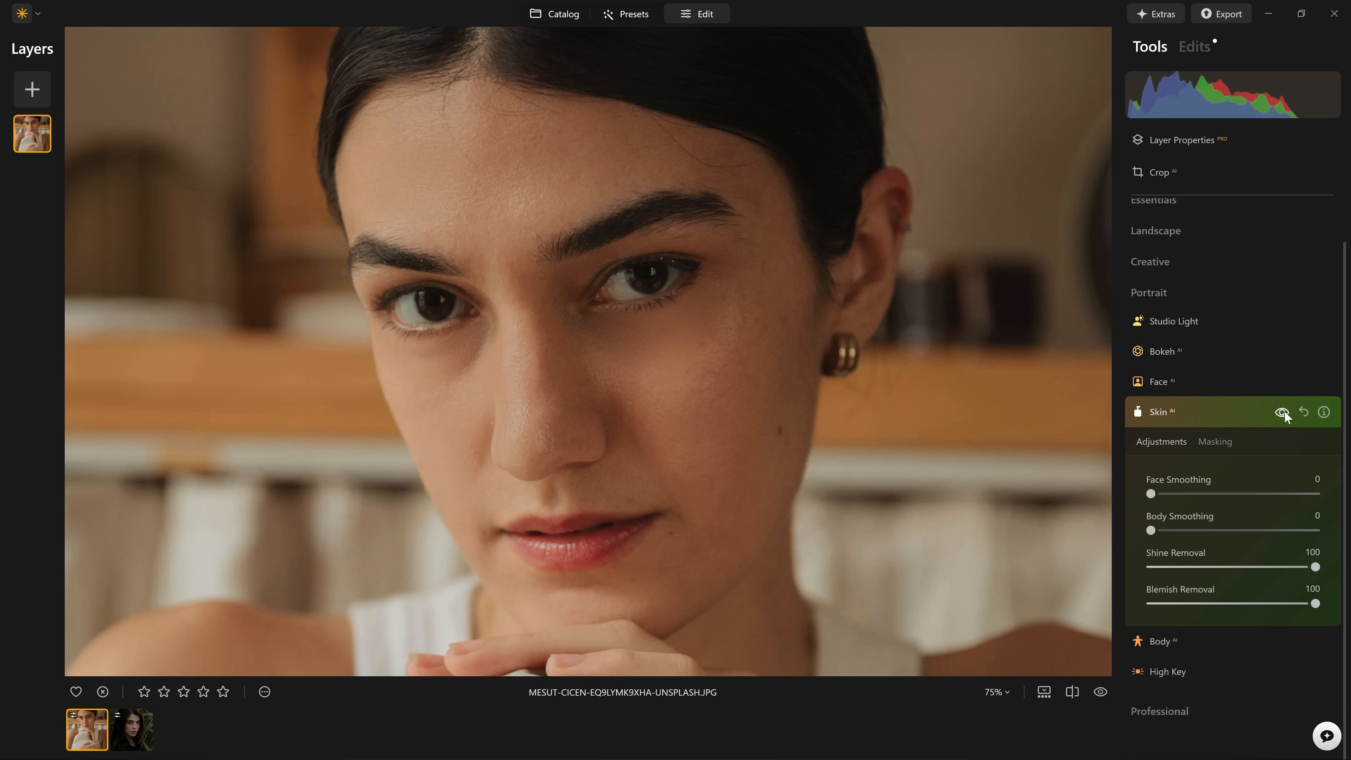
pyautogui.click(1285, 411)
pyautogui.click(1285, 412)
# Set Shine Removal to 60 and compare the face with and without the Skin adjustments.
pyautogui.moveTo(1252, 572); pyautogui.dragTo(1250, 573)
pyautogui.click(1284, 413)
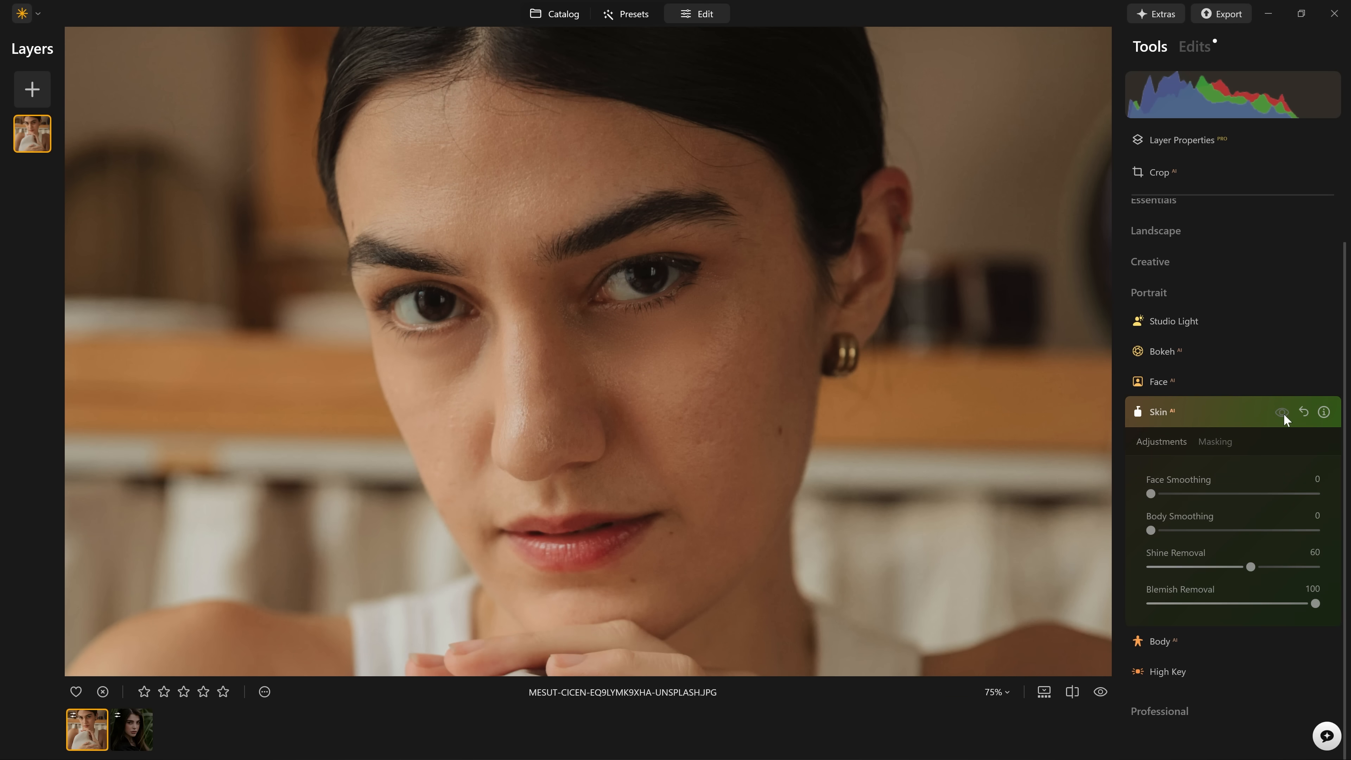
pyautogui.click(1284, 413)
pyautogui.click(1282, 412)
pyautogui.click(1282, 412)
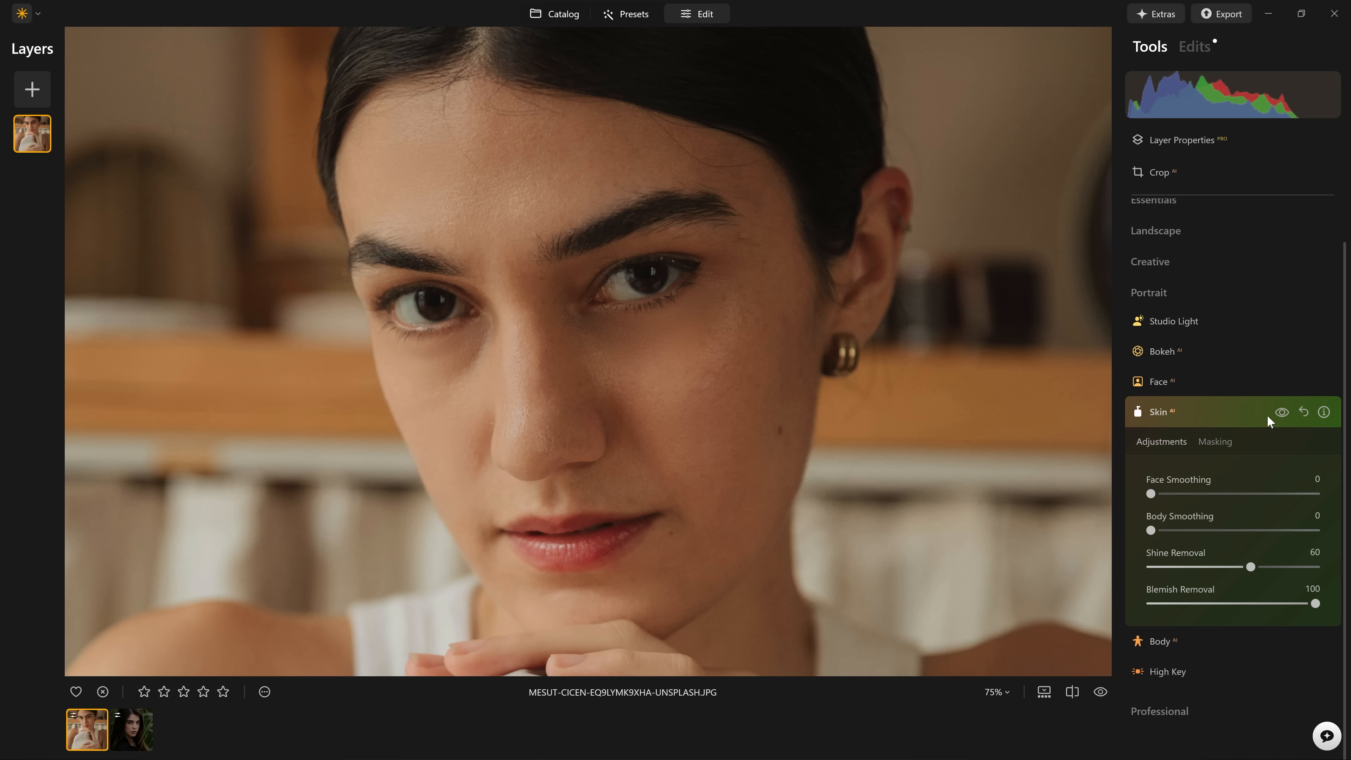
pyautogui.click(1277, 413)
pyautogui.click(1278, 413)
# Set Face Smoothing to 50 and compare the whole edited portrait with the original.
pyautogui.moveTo(1164, 488); pyautogui.dragTo(1191, 490)
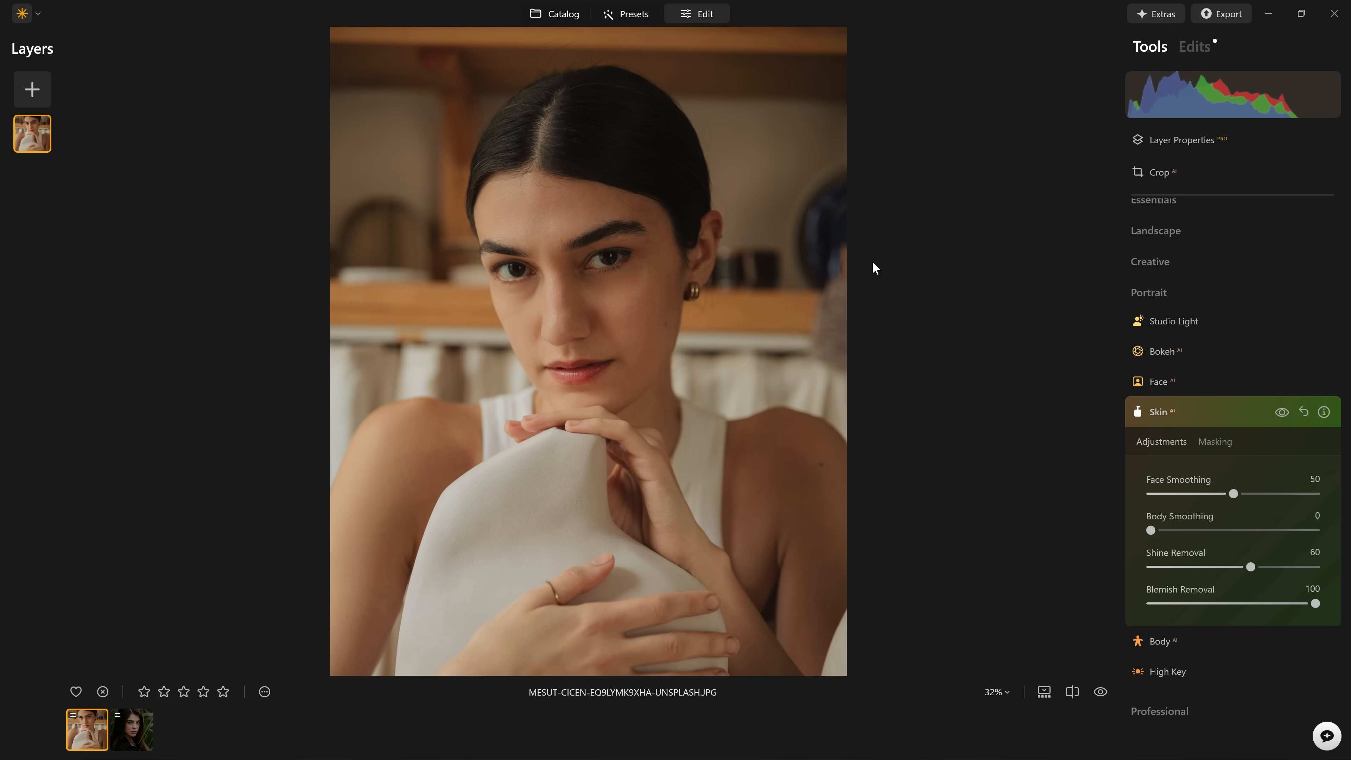
pyautogui.press('\\')
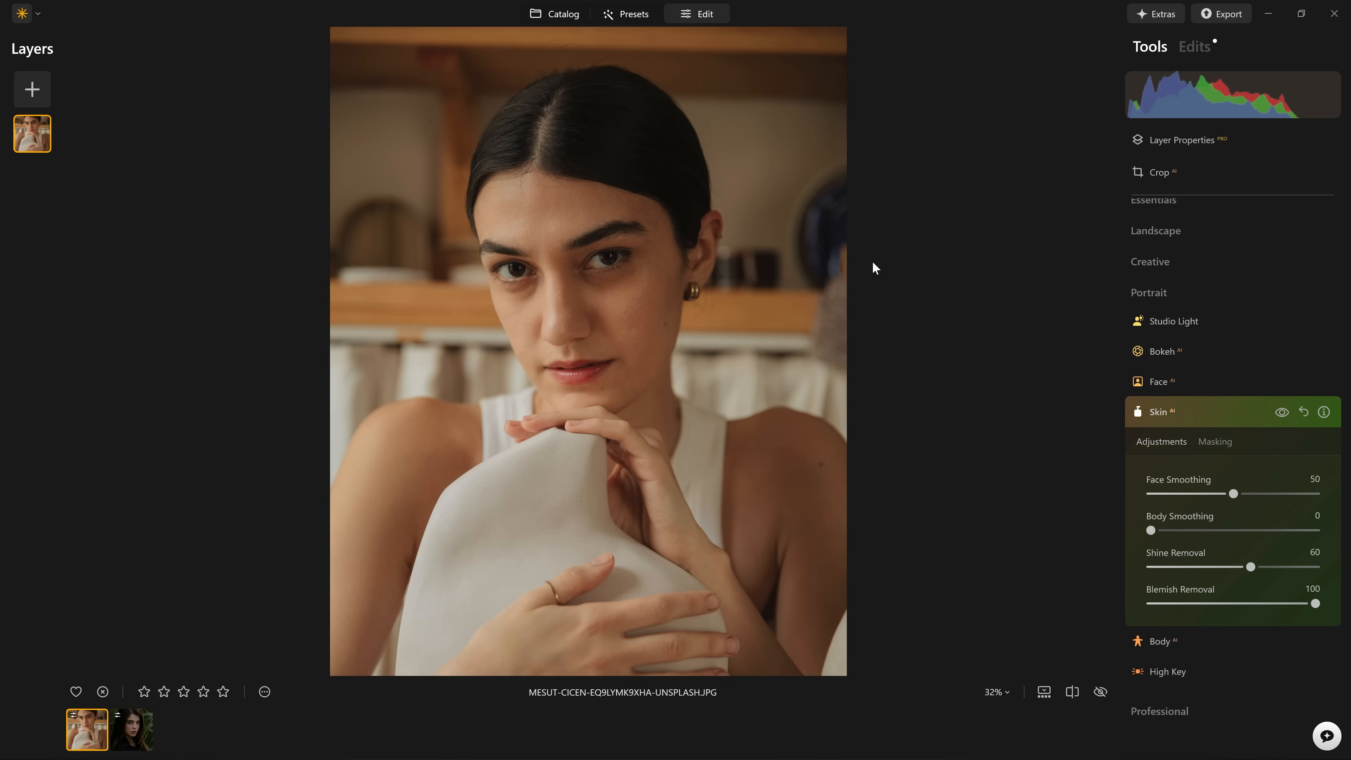
pyautogui.press('\\')
pyautogui.press('\\')
pyautogui.press('\\')
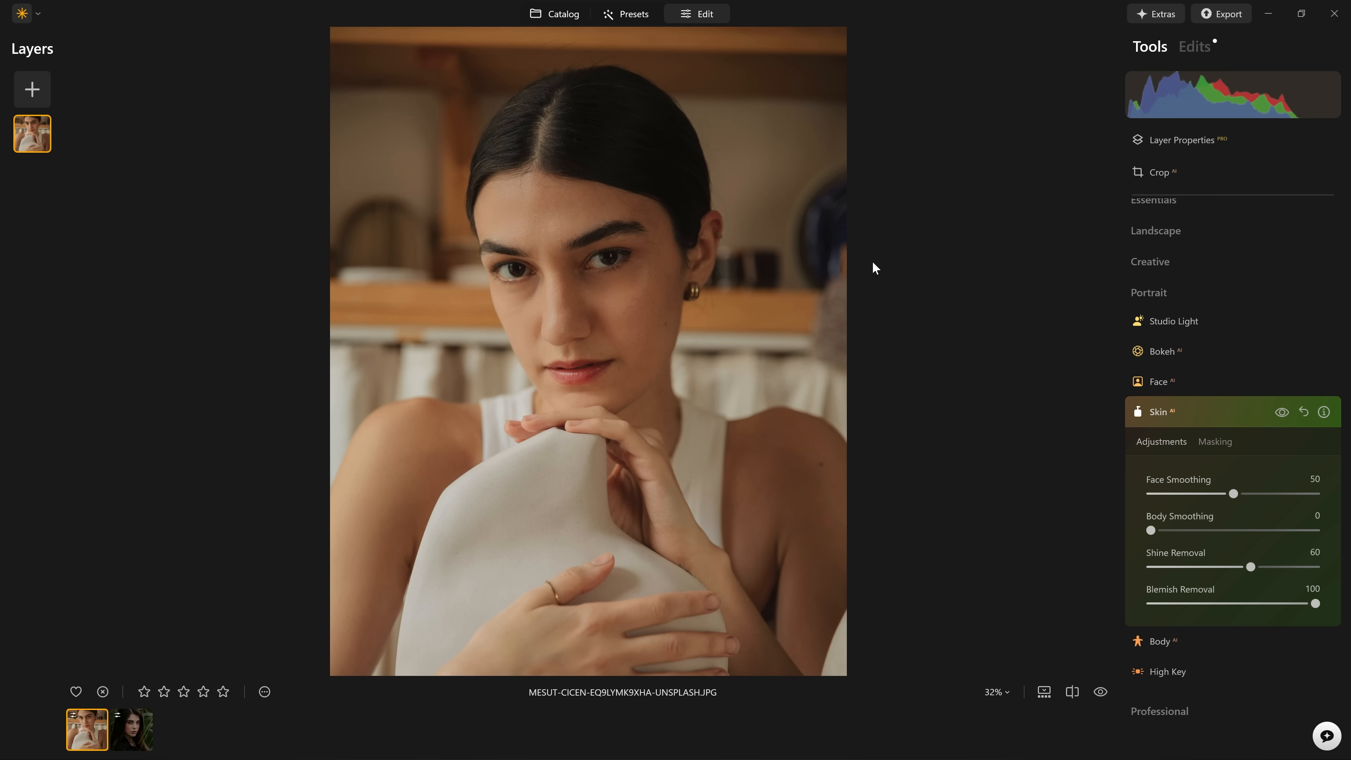
pyautogui.press('\\')
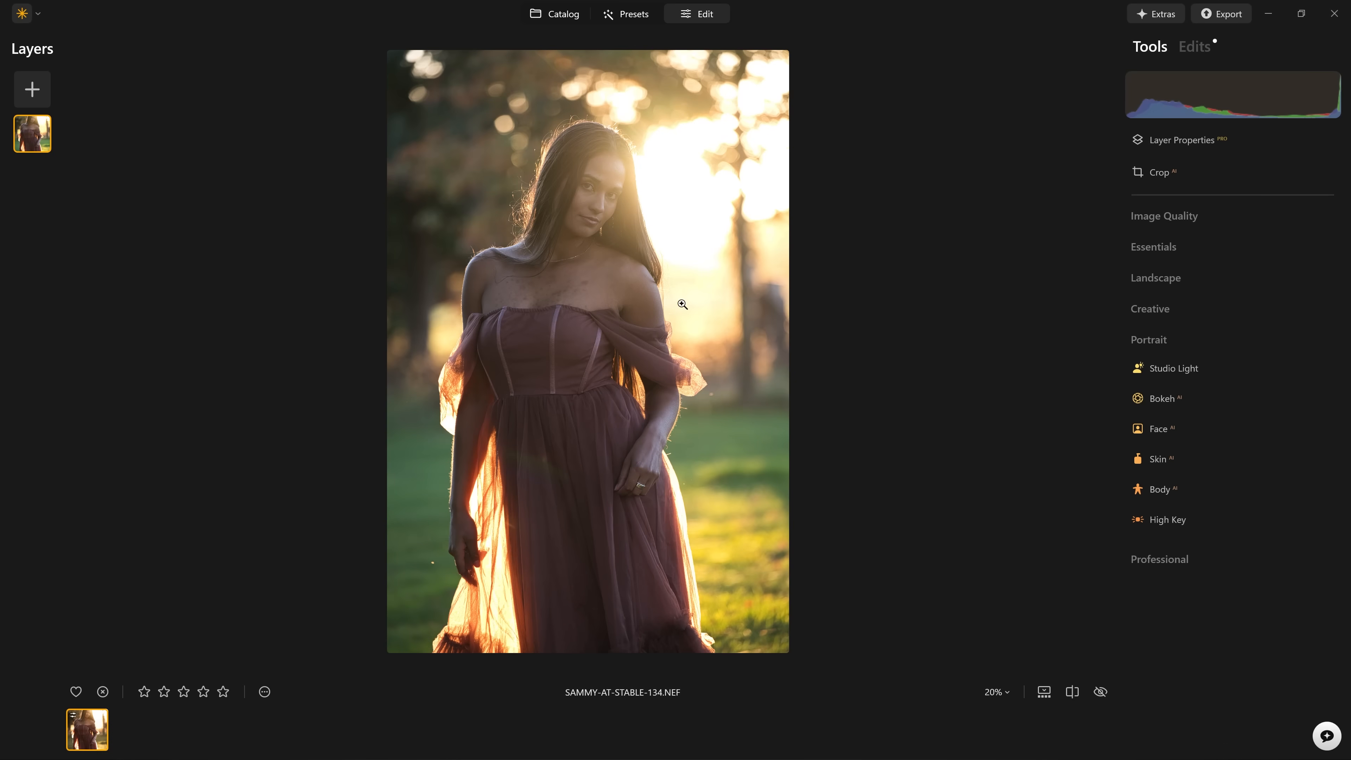
# Set the Skin tool's Body Smoothing to 100 for the backlit portrait of the woman in the dress.
pyautogui.scroll(1, 555, 307)
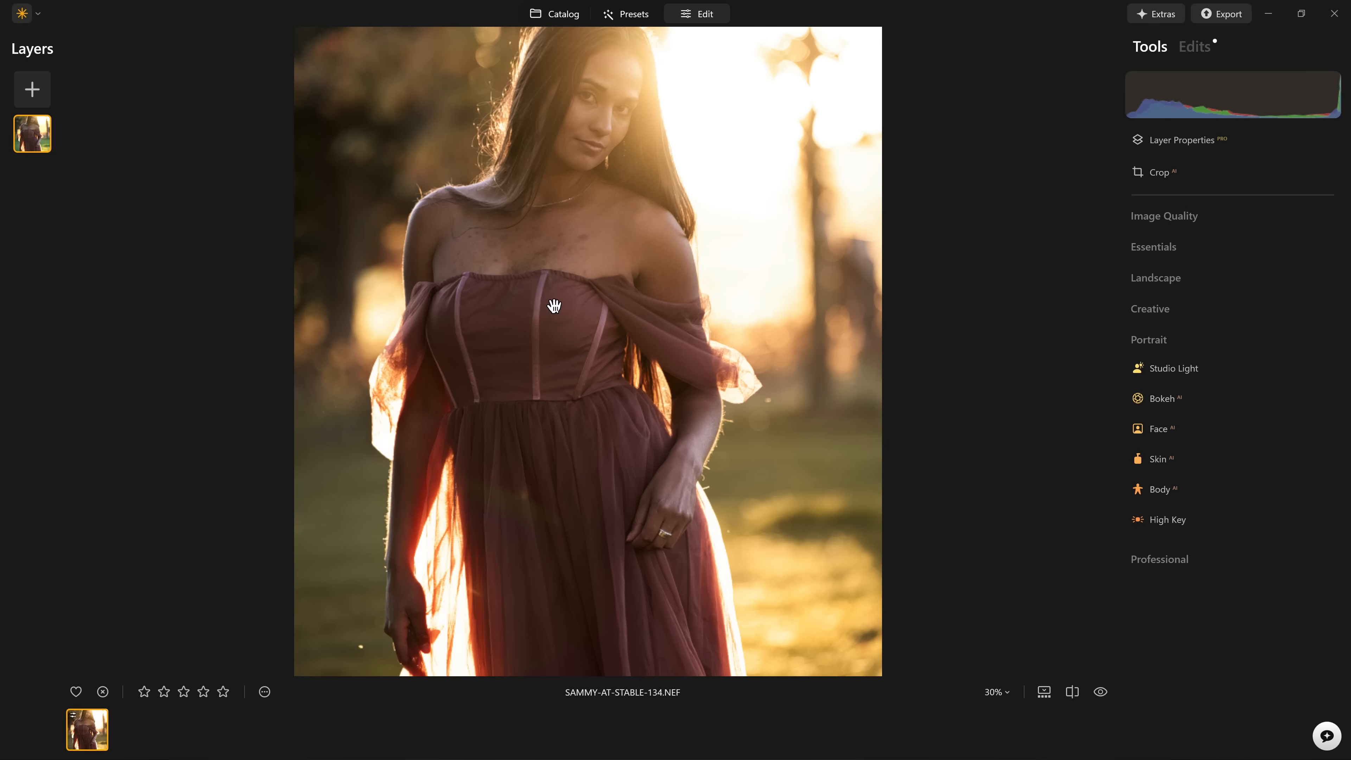
pyautogui.moveTo(680, 216); pyautogui.dragTo(733, 382)
pyautogui.scroll(2, 692, 349)
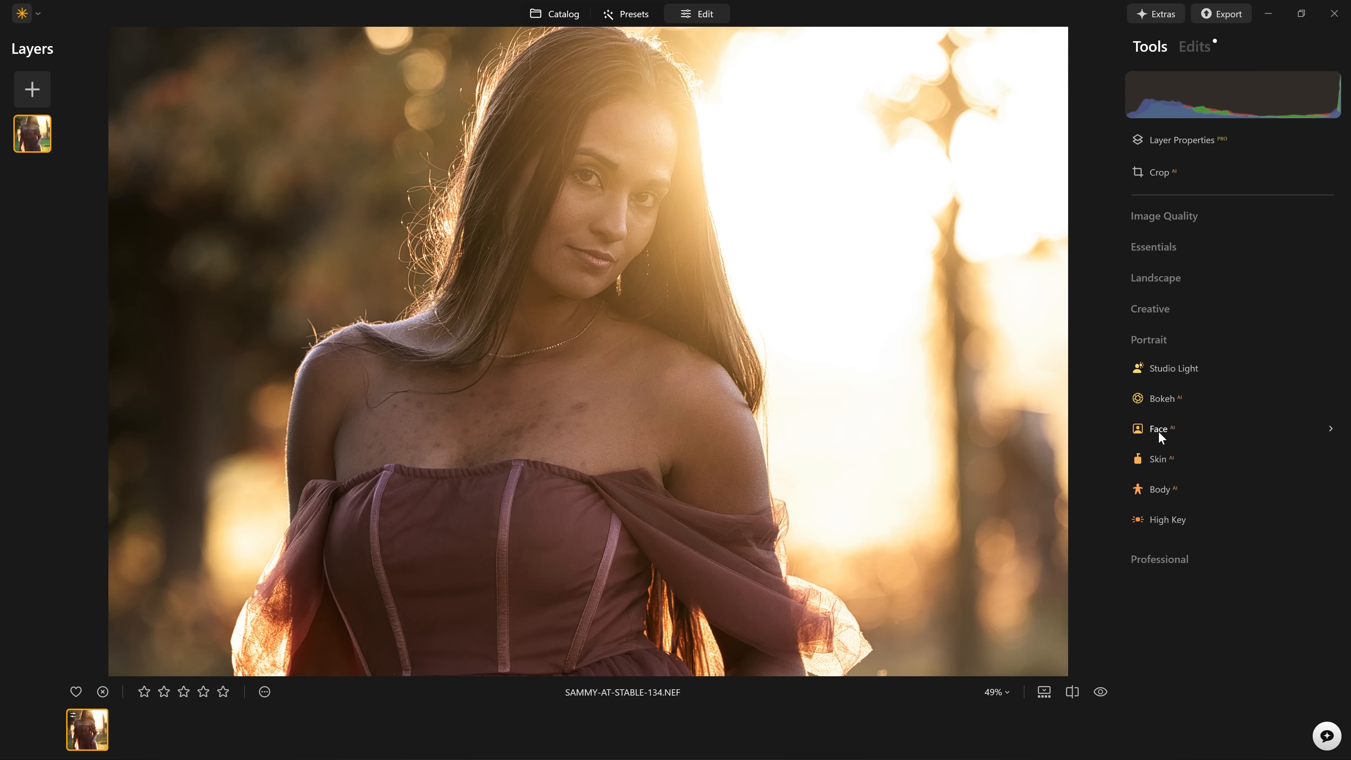
pyautogui.click(1166, 465)
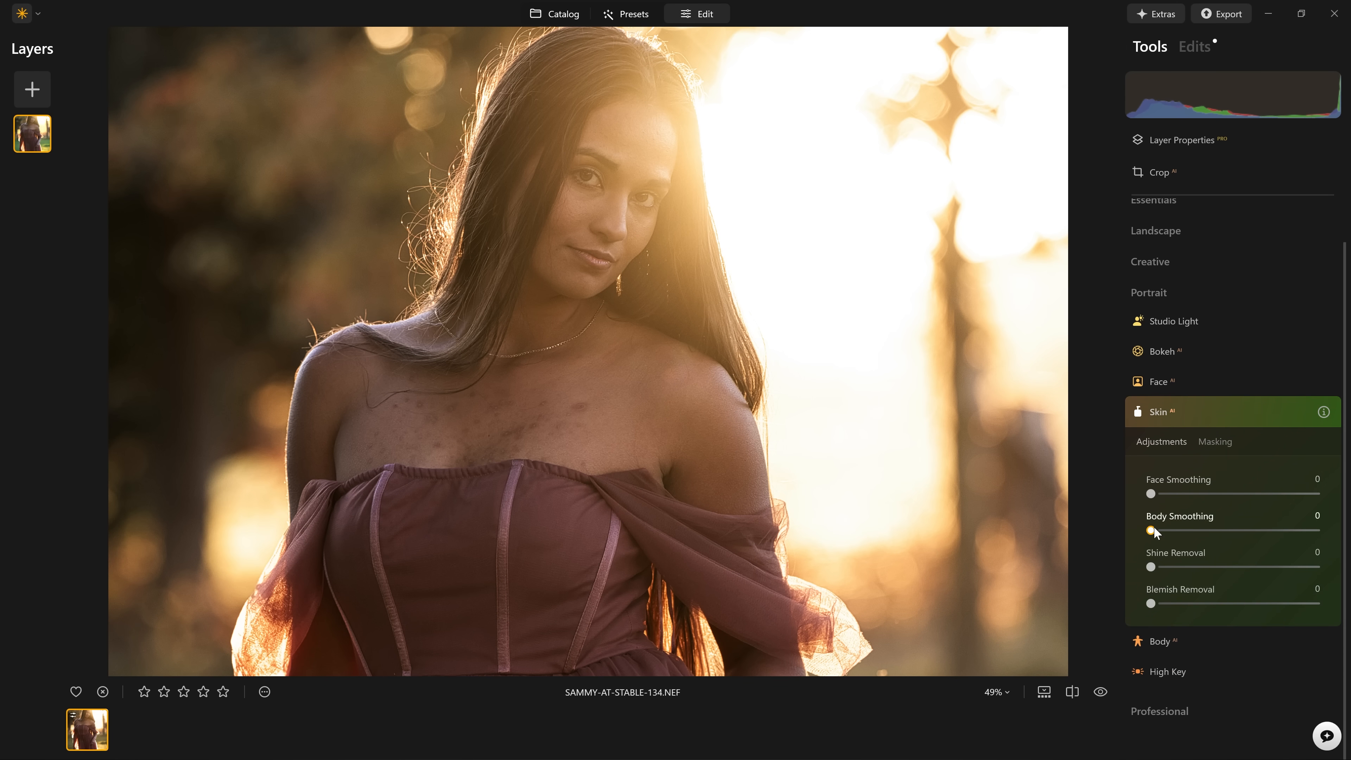
pyautogui.moveTo(1154, 531); pyautogui.dragTo(1220, 532)
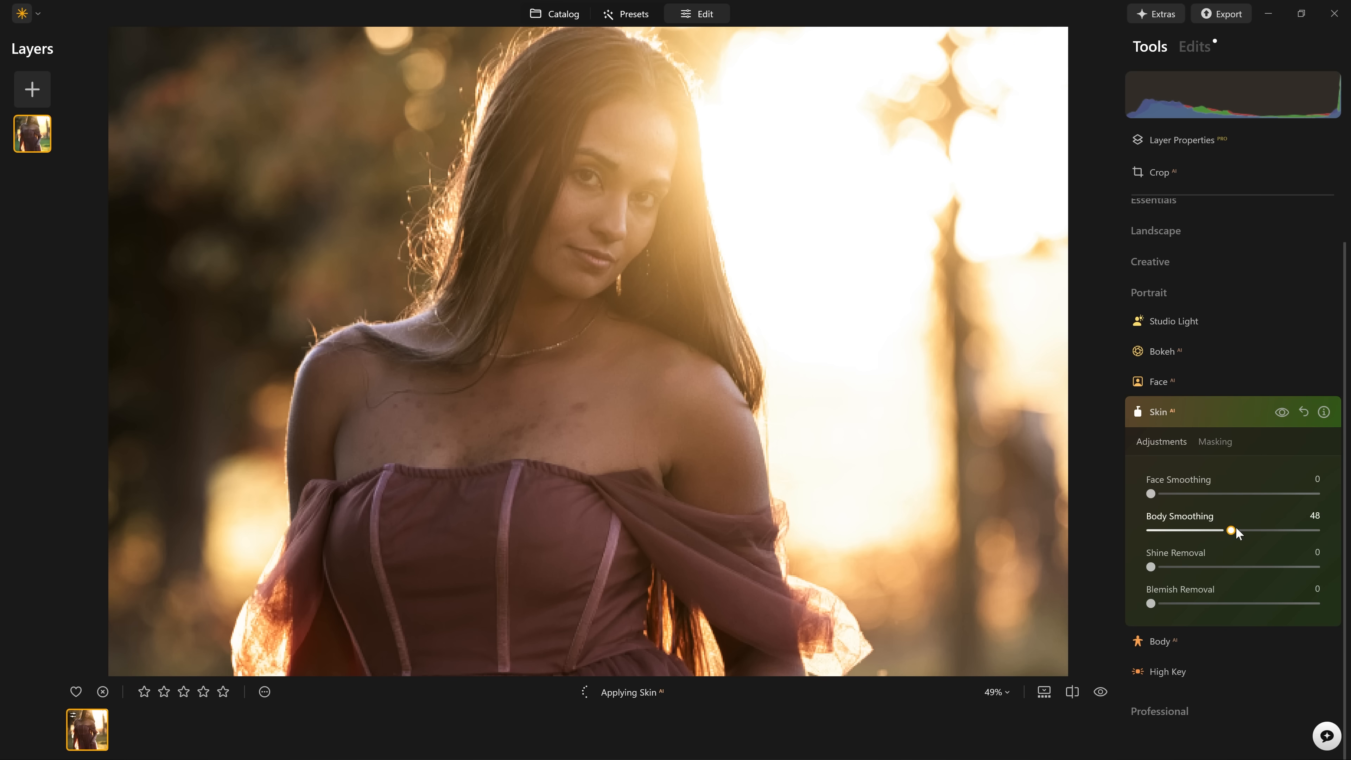
pyautogui.moveTo(1319, 542); pyautogui.dragTo(1326, 539)
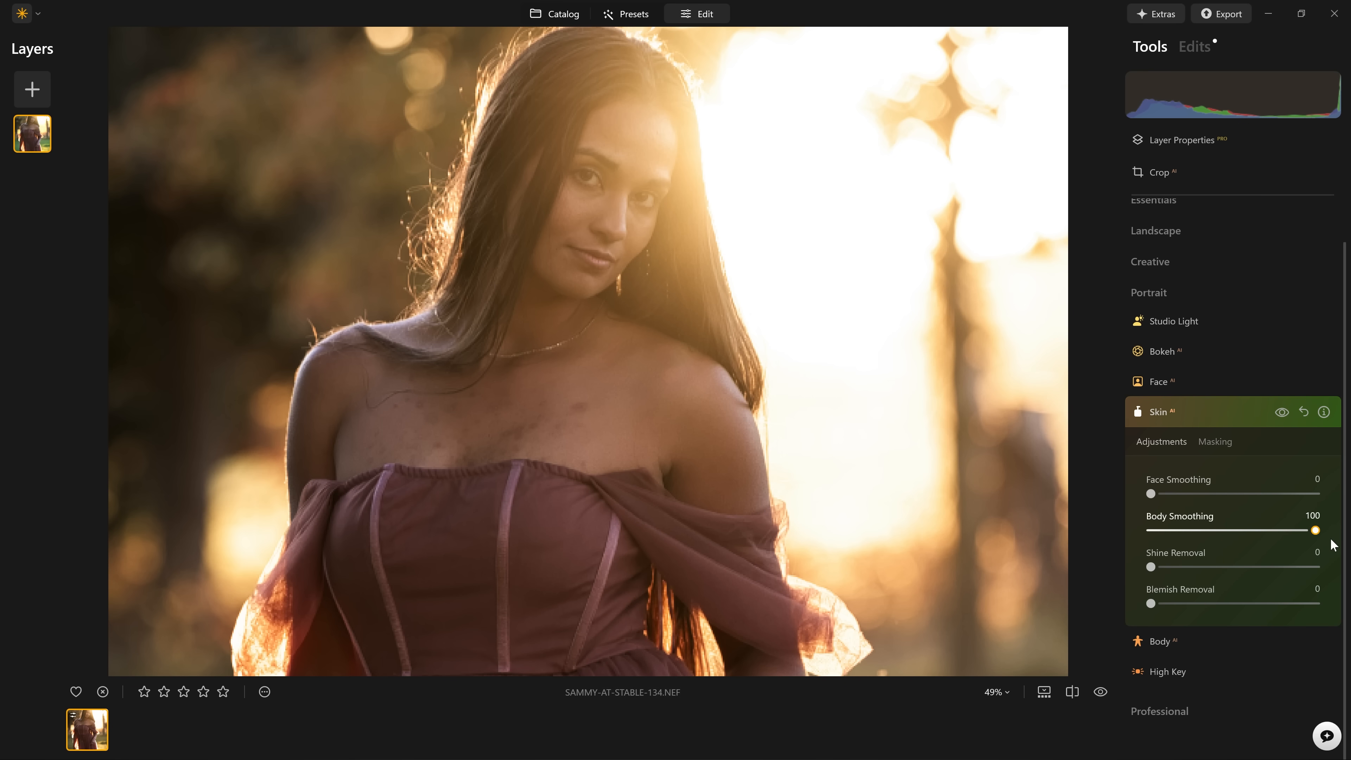
# Compare the woman's chest and shoulders with and without the Skin adjustments.
pyautogui.click(1277, 412)
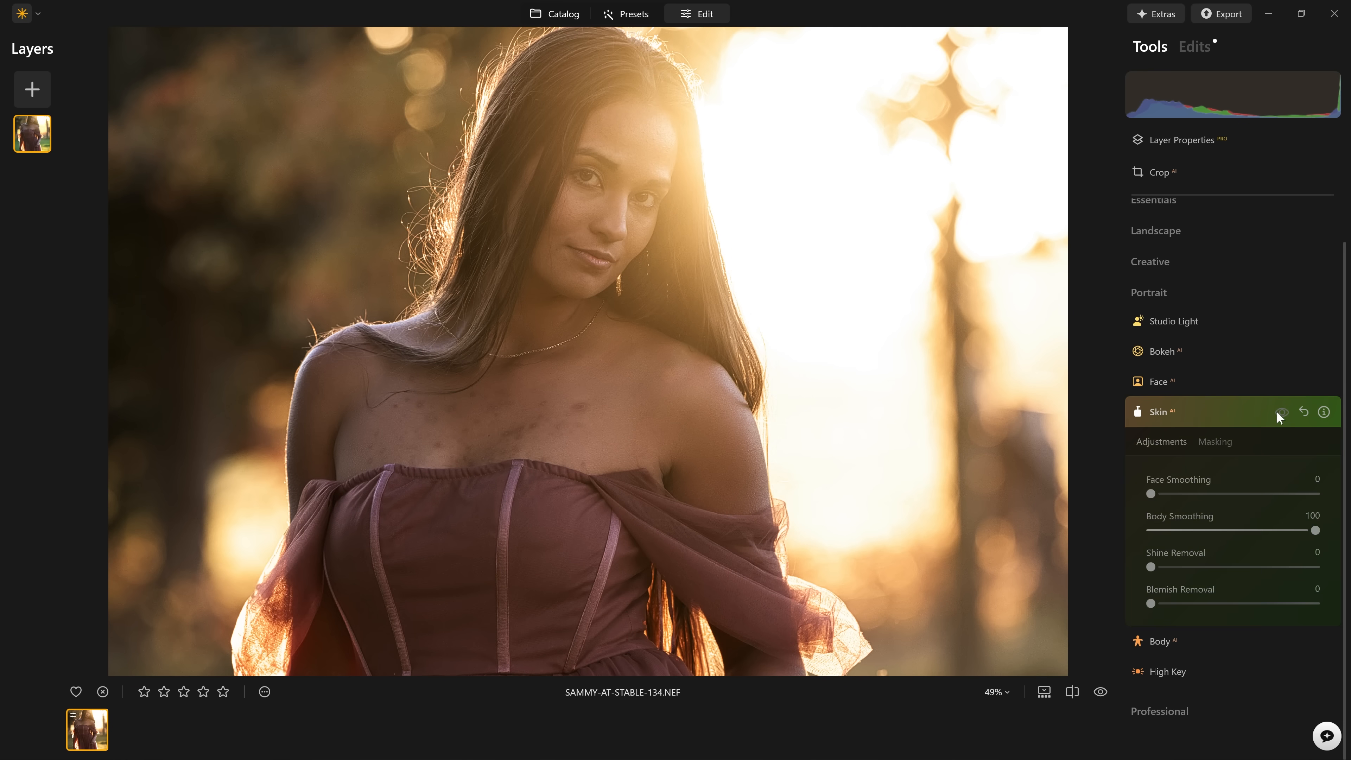
pyautogui.click(1277, 413)
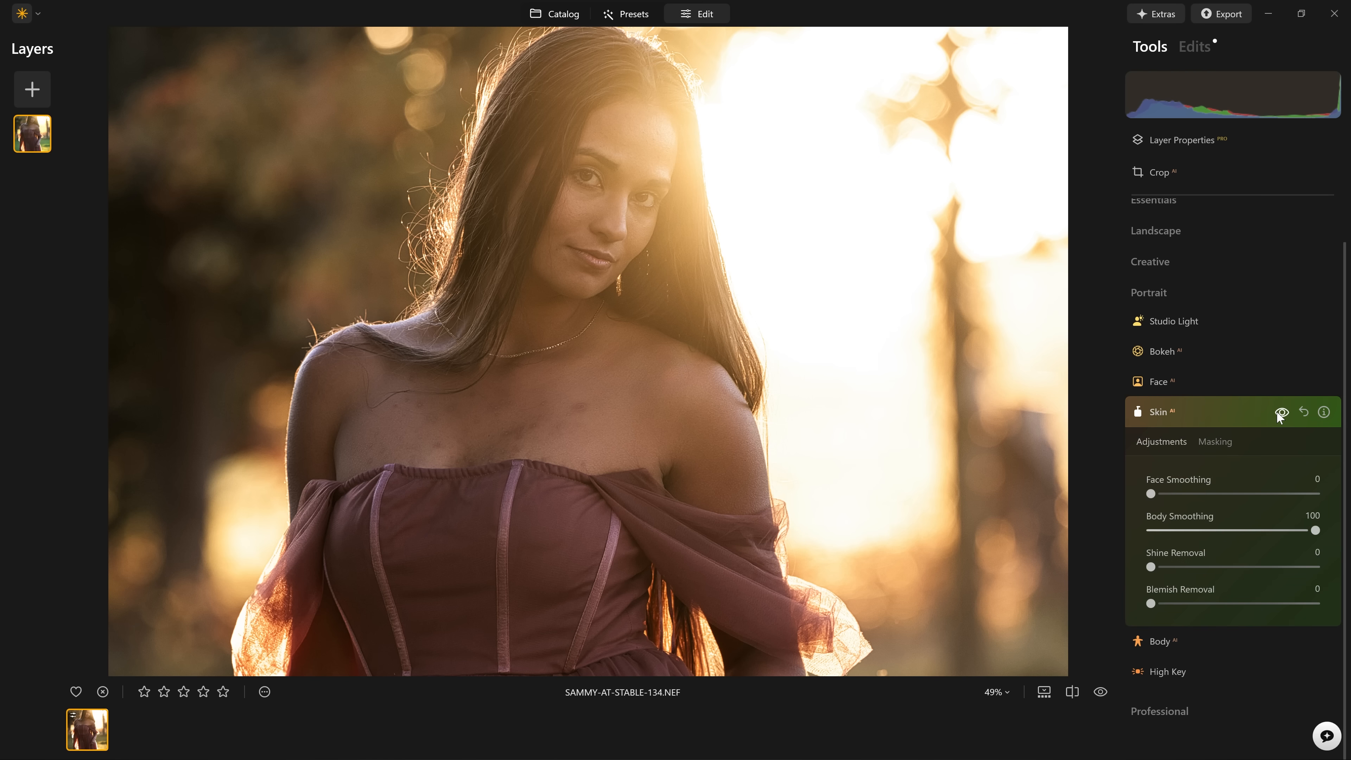
pyautogui.click(1277, 412)
pyautogui.click(1280, 414)
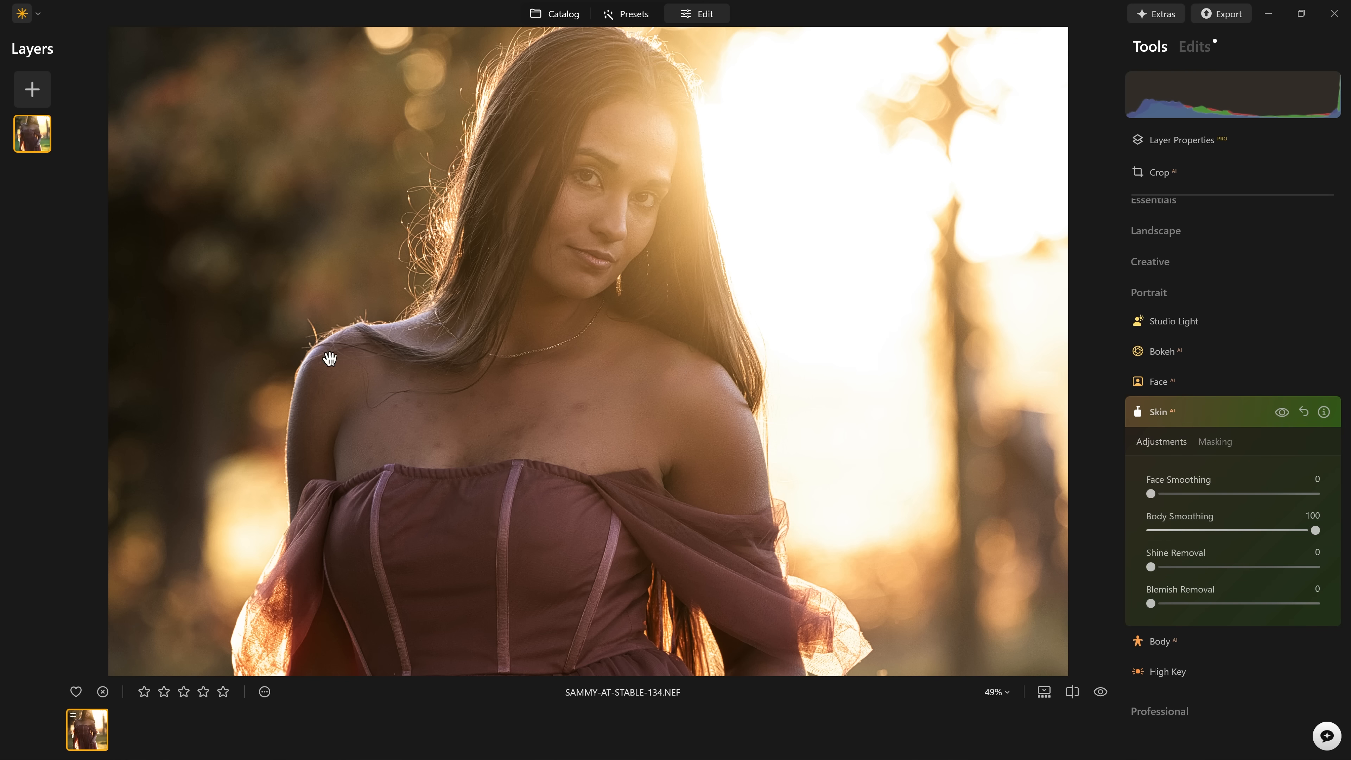
# Compare the body skin before and after in split view, with the divider moved to the shoulder beside the dark background.
pyautogui.scroll(-5, 599, 416)
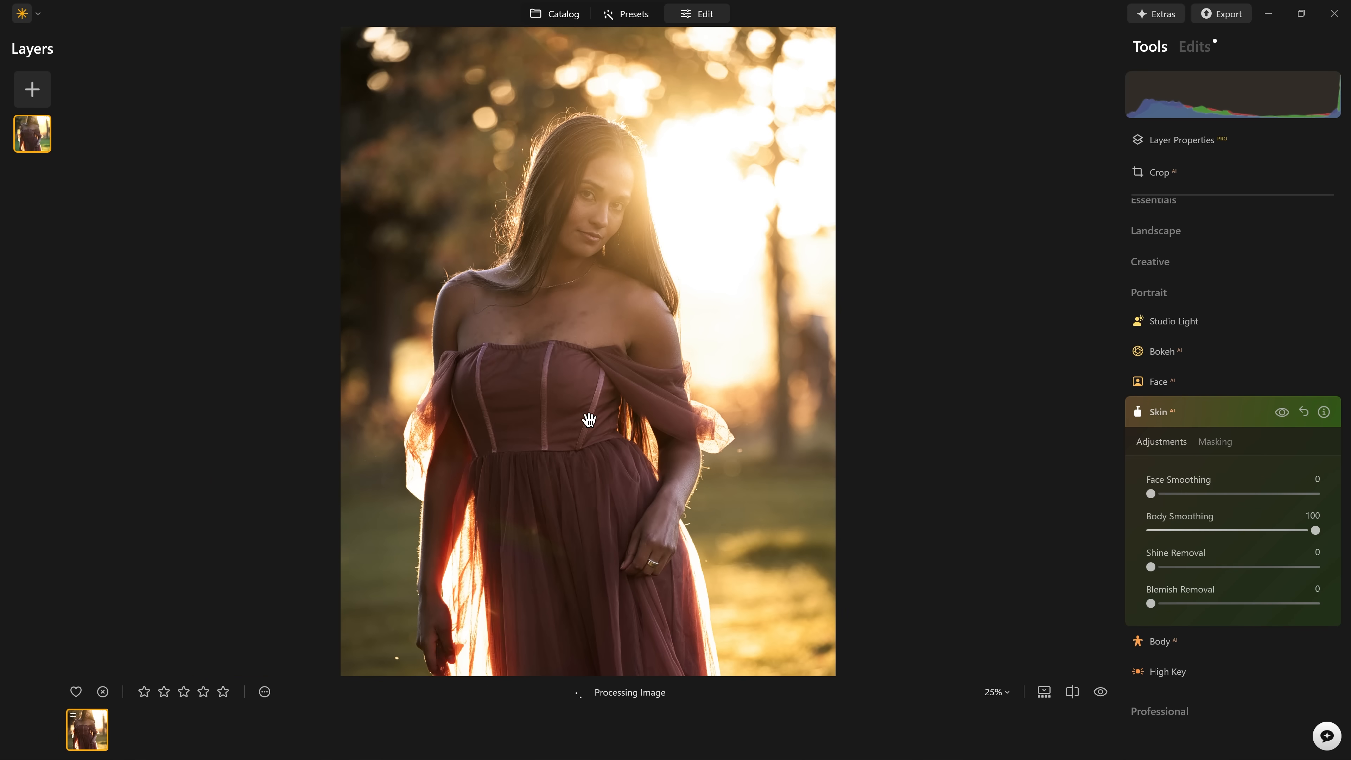
pyautogui.scroll(3, 574, 383)
pyautogui.scroll(1, 560, 342)
pyautogui.click(1071, 691)
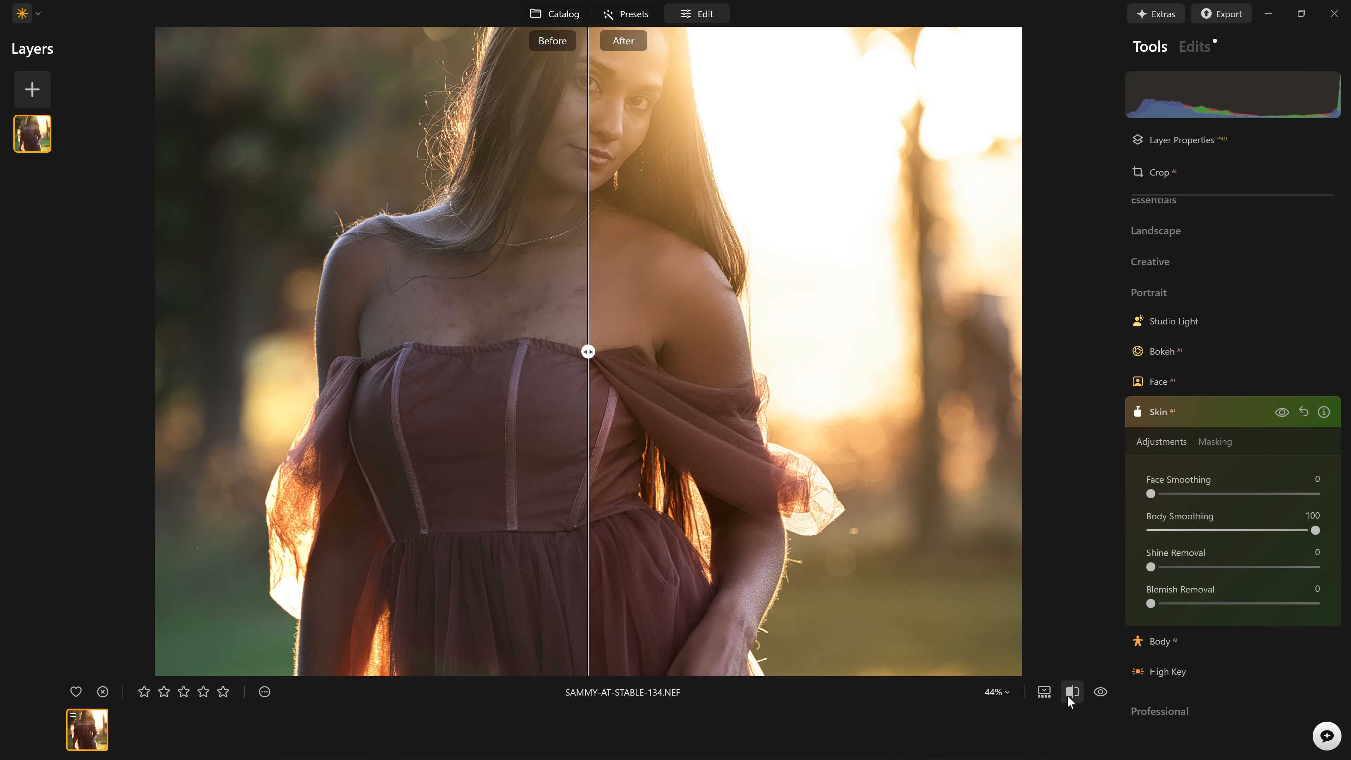
pyautogui.moveTo(588, 351); pyautogui.dragTo(358, 341)
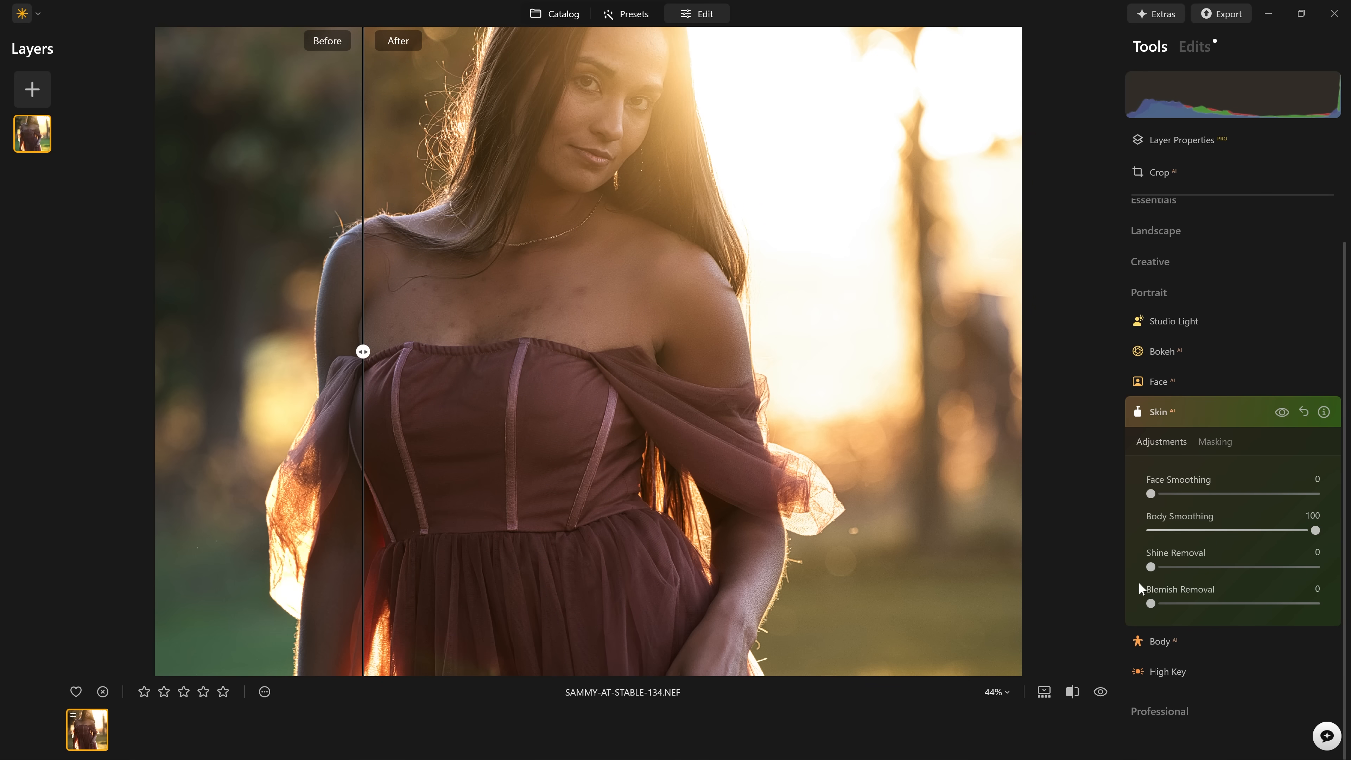
# Set the Skin tool's Blemish Removal to 100 and compare the woman's chest before and after with the split-view divider moved onto it.
pyautogui.moveTo(1158, 605); pyautogui.dragTo(1218, 606)
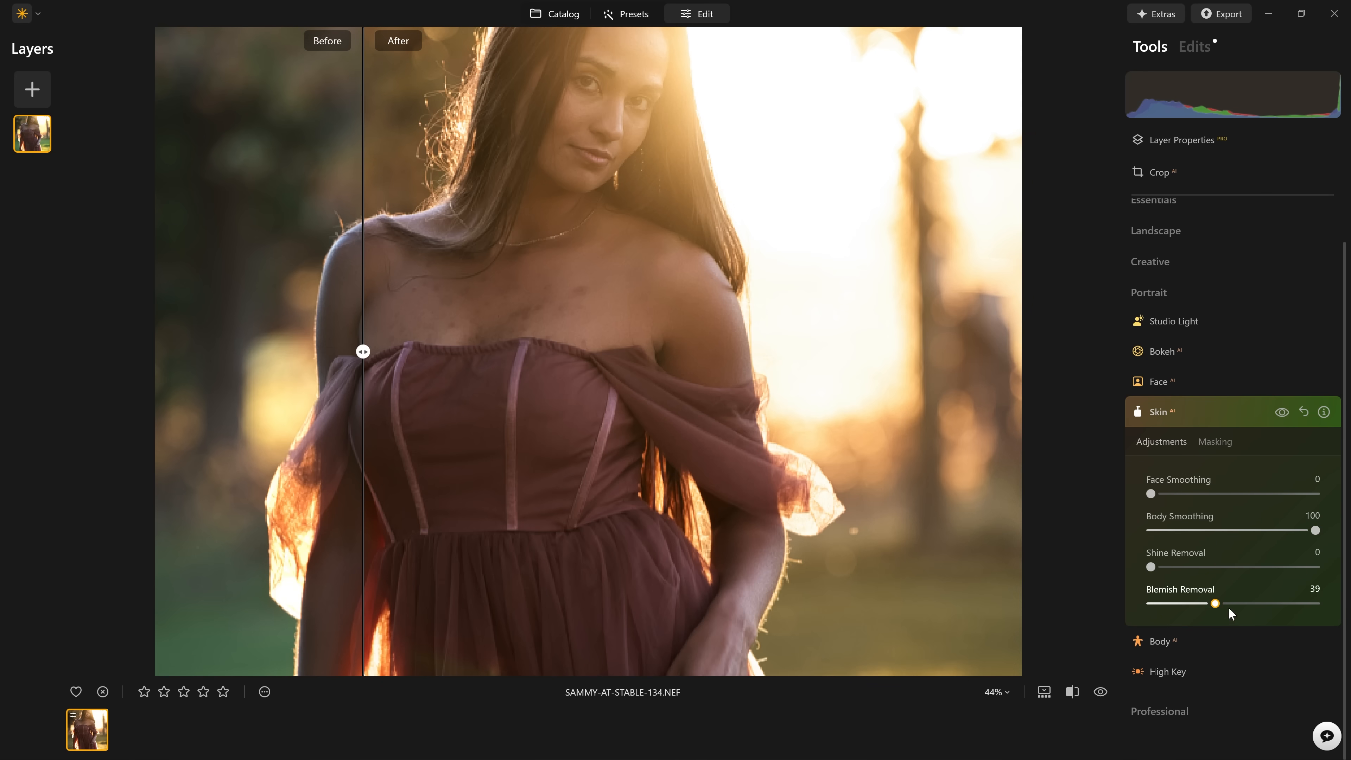
pyautogui.moveTo(1313, 612); pyautogui.dragTo(1325, 611)
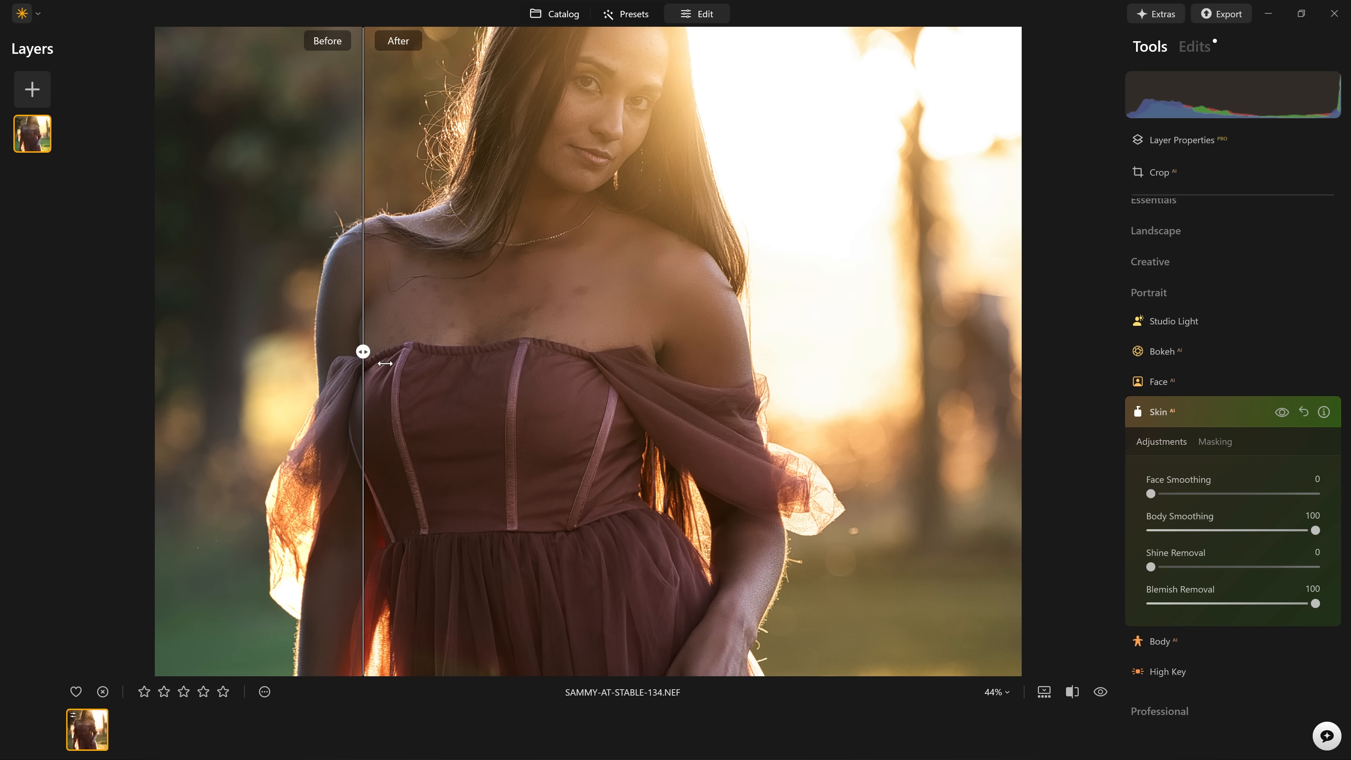
pyautogui.moveTo(378, 351); pyautogui.dragTo(425, 352)
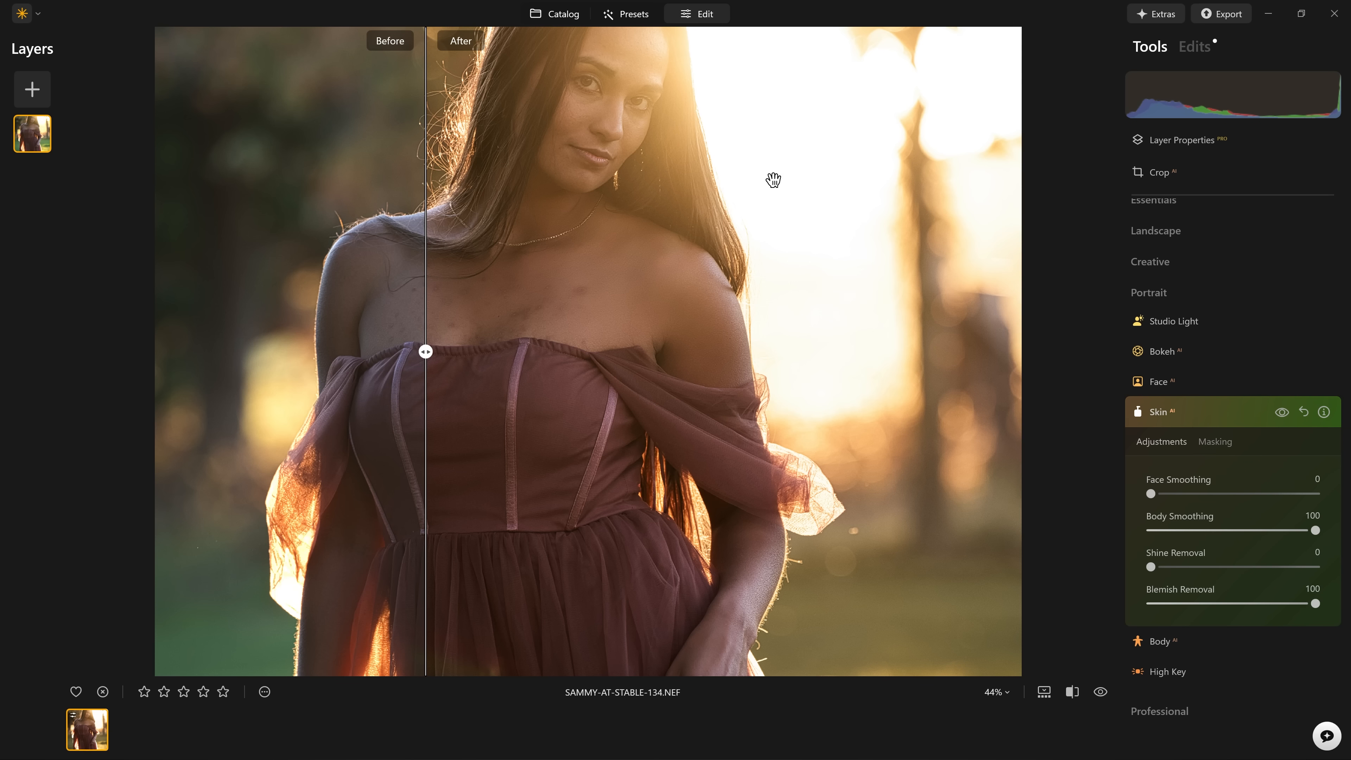
# Compare the woman's face and chest up close with and without the Skin adjustments.
pyautogui.scroll(4, 772, 178)
pyautogui.scroll(1, 589, 251)
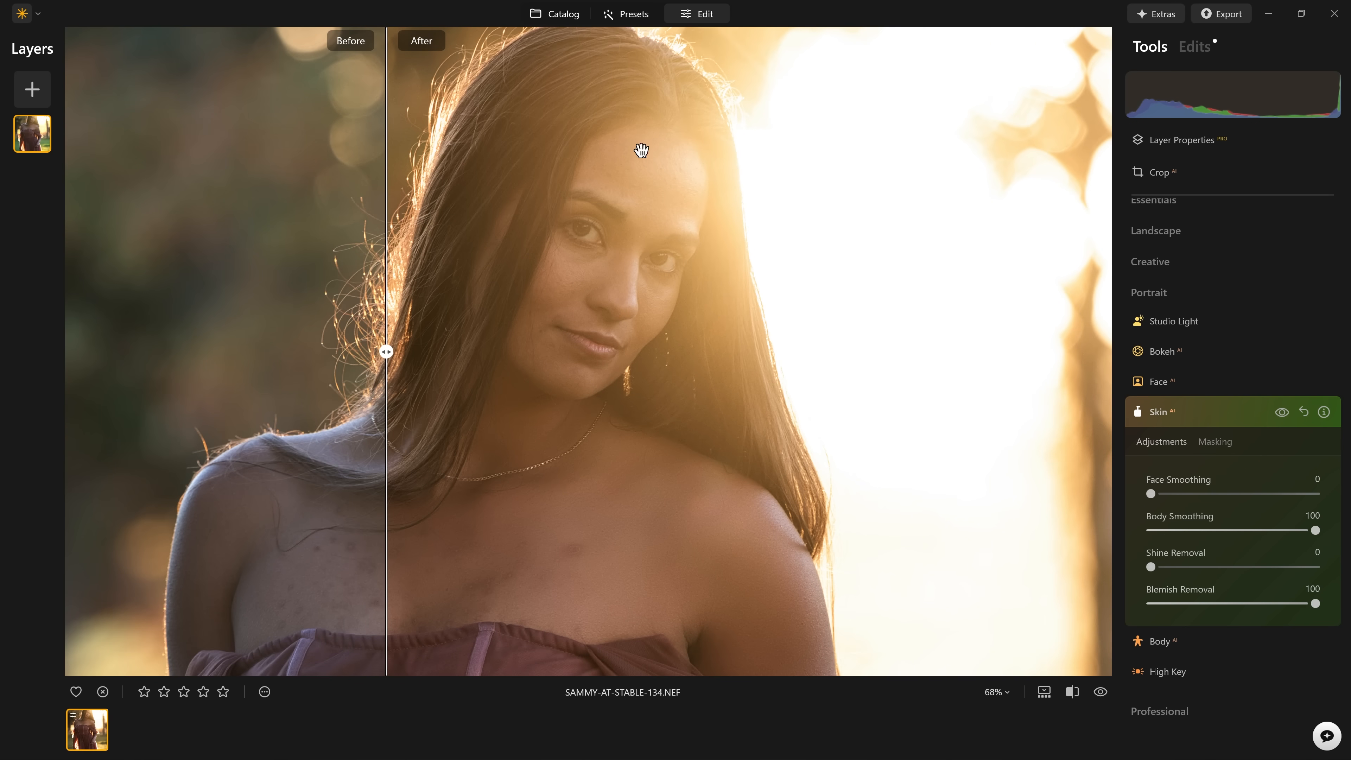
pyautogui.click(1282, 415)
pyautogui.click(1281, 414)
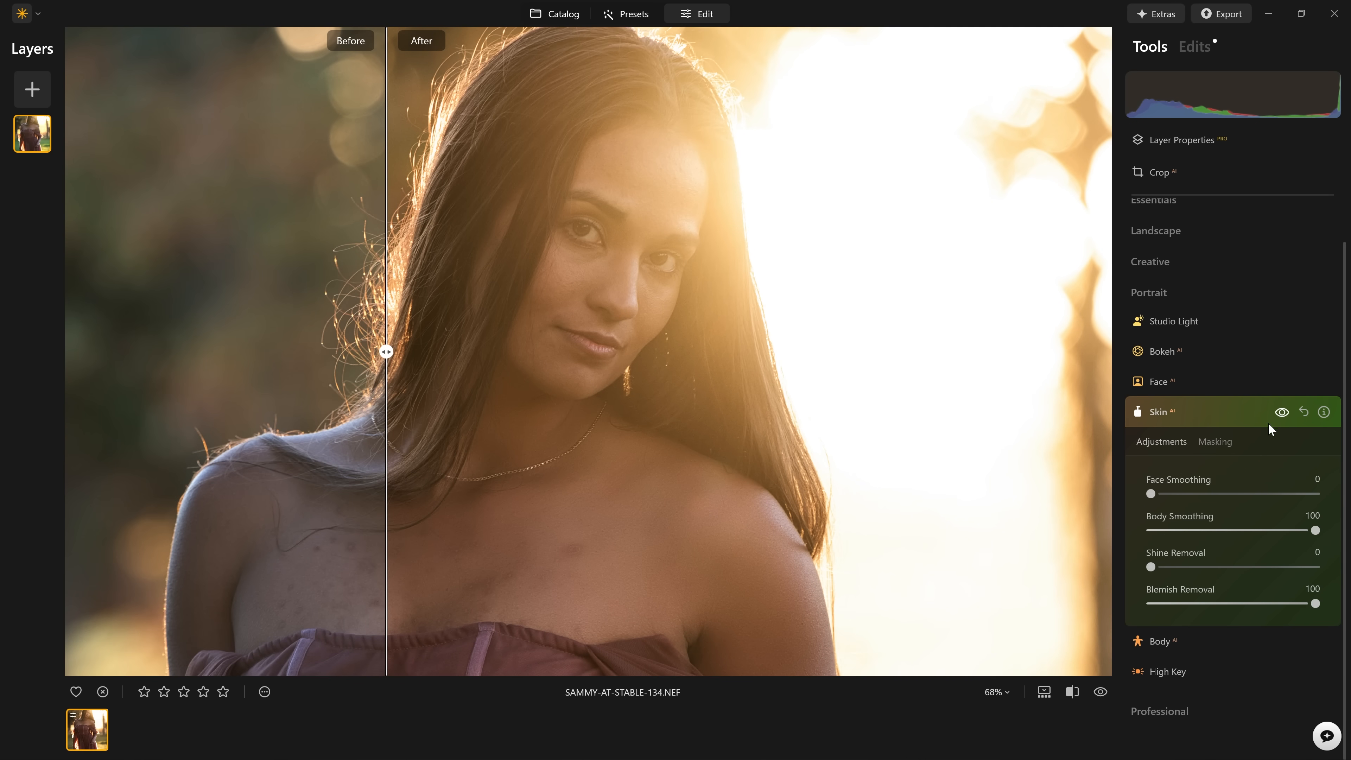
pyautogui.moveTo(679, 471); pyautogui.dragTo(486, 463)
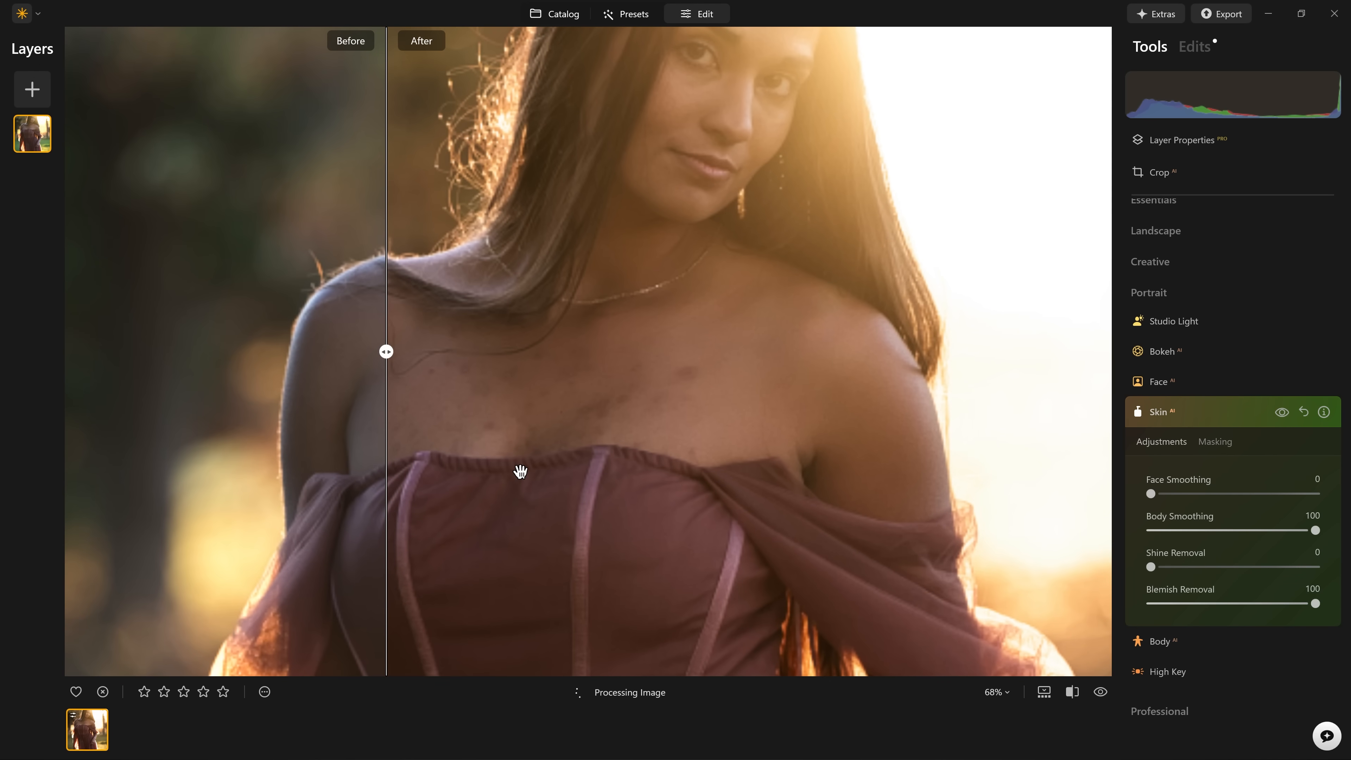
# Compare the whole portrait before and after in split view, close the Skin tool and leave split view.
pyautogui.moveTo(1319, 529)
pyautogui.mouseDown()
pyautogui.moveTo(1099, 530)
pyautogui.moveTo(1337, 532)
pyautogui.mouseUp()
pyautogui.hotkey('ctrl', '0')
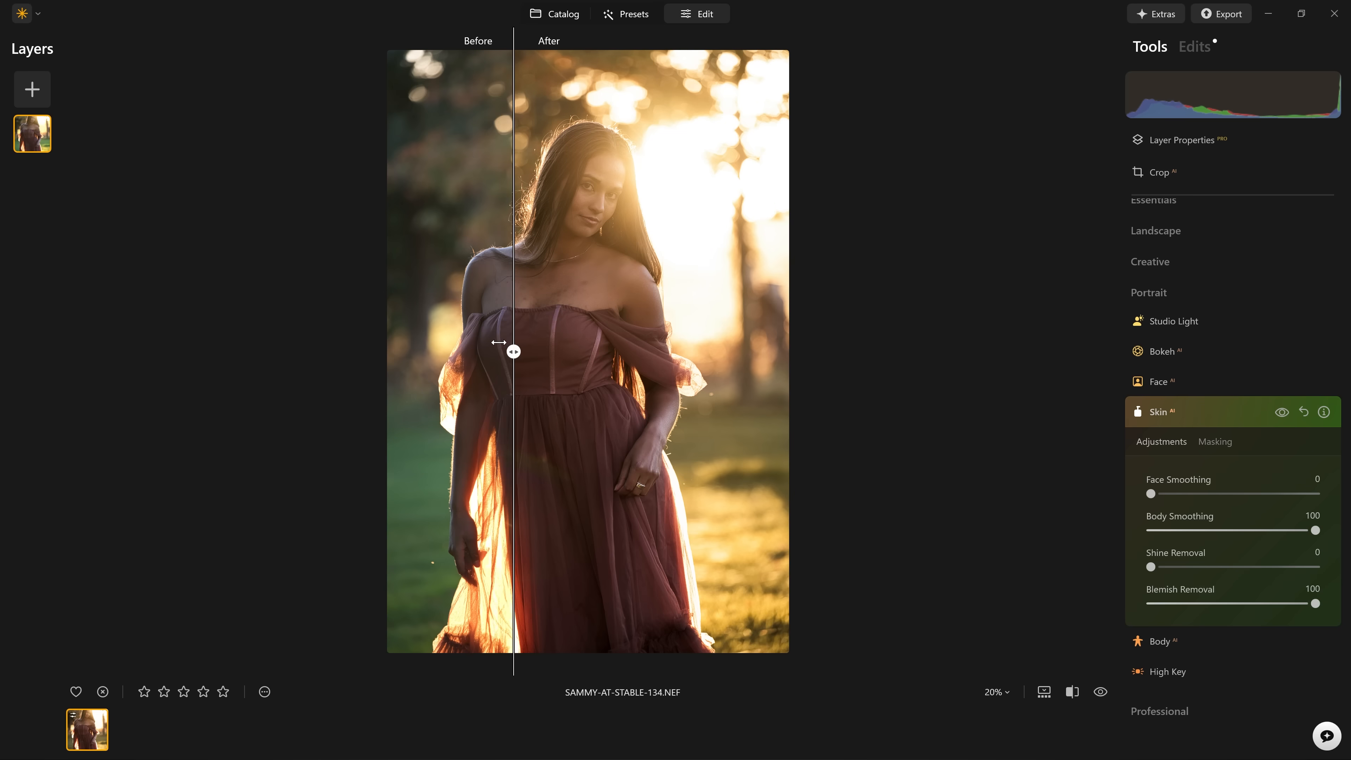
pyautogui.moveTo(503, 349)
pyautogui.mouseDown()
pyautogui.moveTo(448, 339)
pyautogui.moveTo(573, 338)
pyautogui.moveTo(483, 334)
pyautogui.mouseUp()
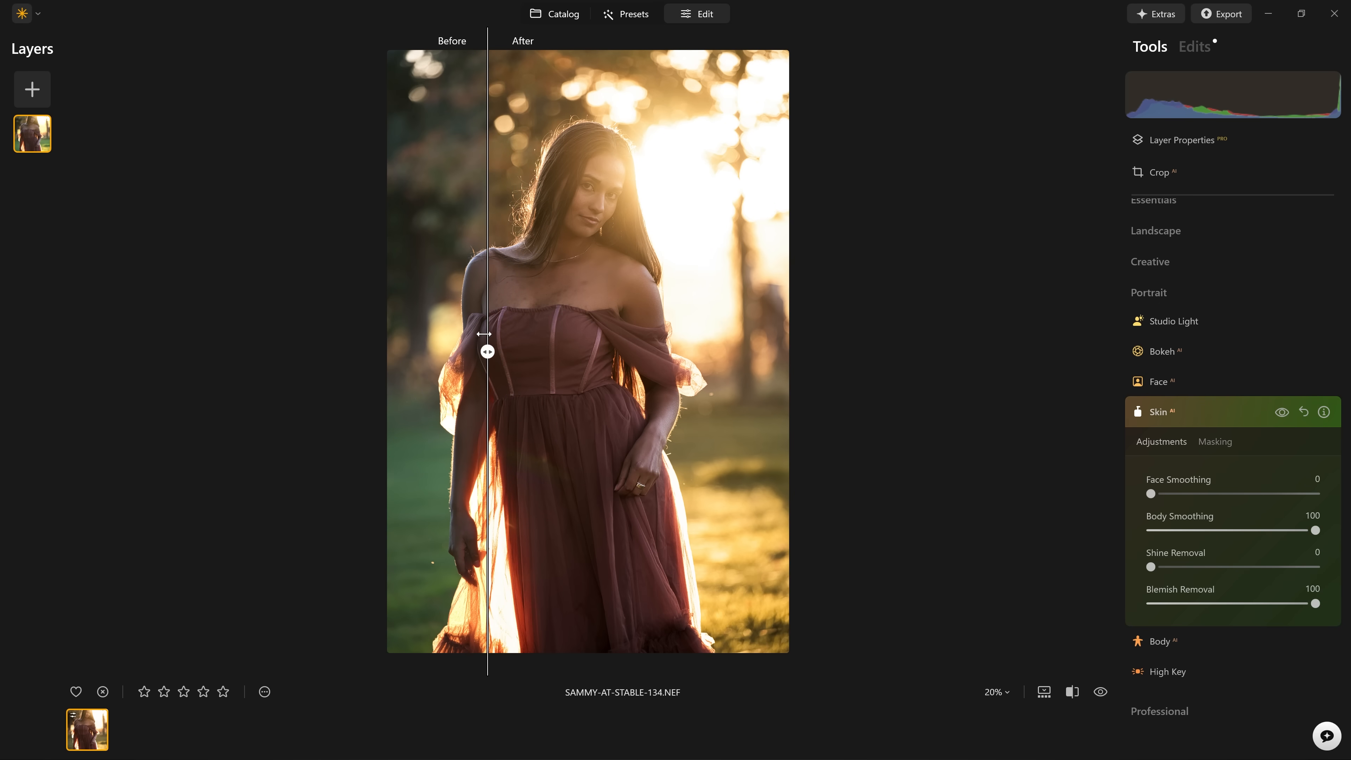
pyautogui.doubleClick(490, 345)
pyautogui.click(1209, 421)
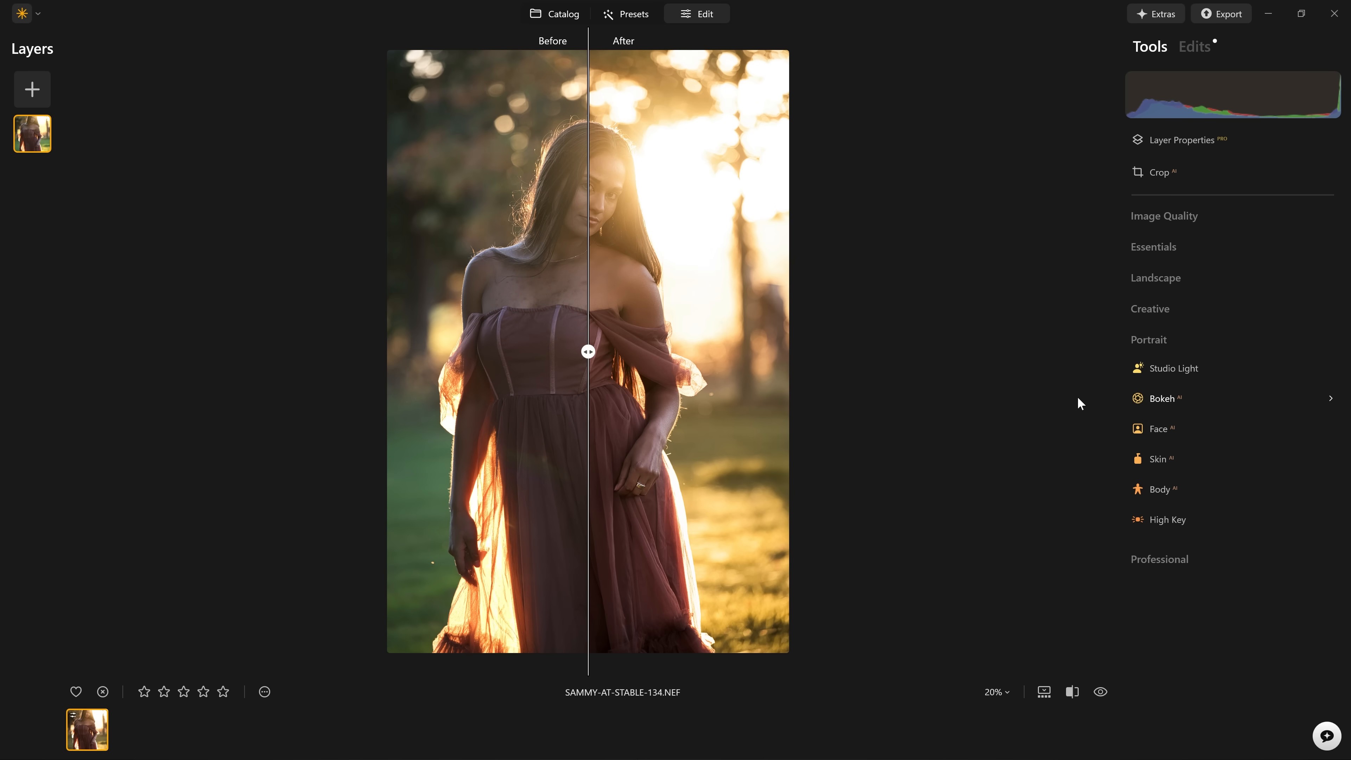
pyautogui.click(1072, 694)
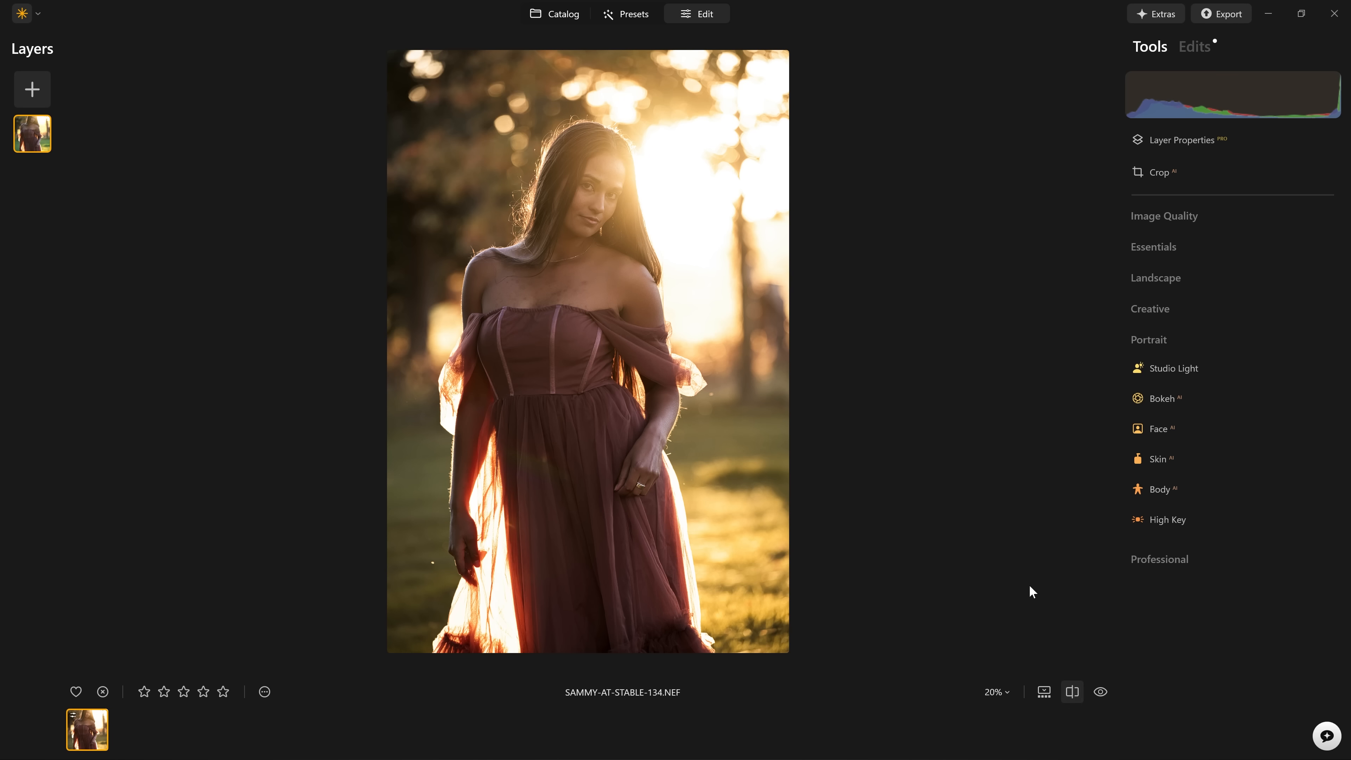
# Add a second Skin adjustment with Body Smoothing at 100 and paint its brush mask over the woman's chest.
pyautogui.click(1170, 464)
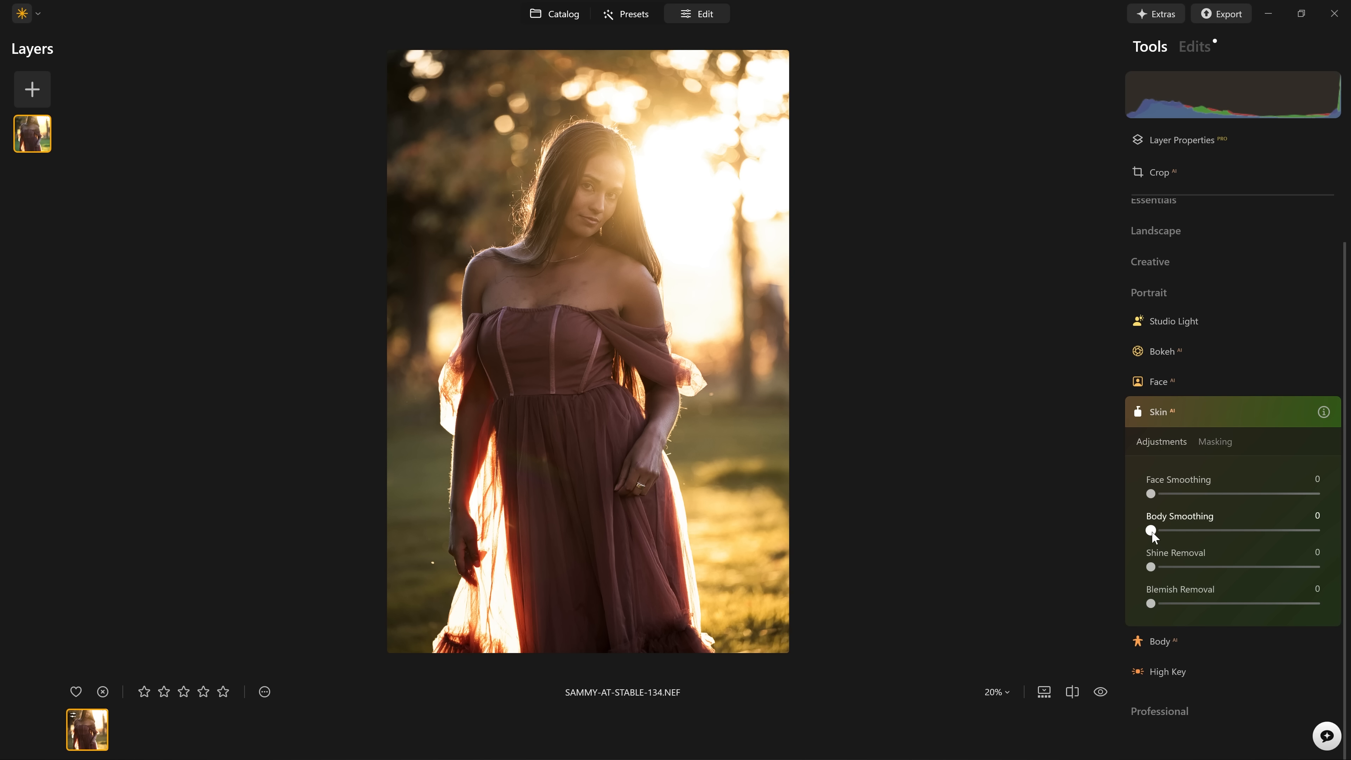
pyautogui.moveTo(1152, 530); pyautogui.dragTo(1191, 531)
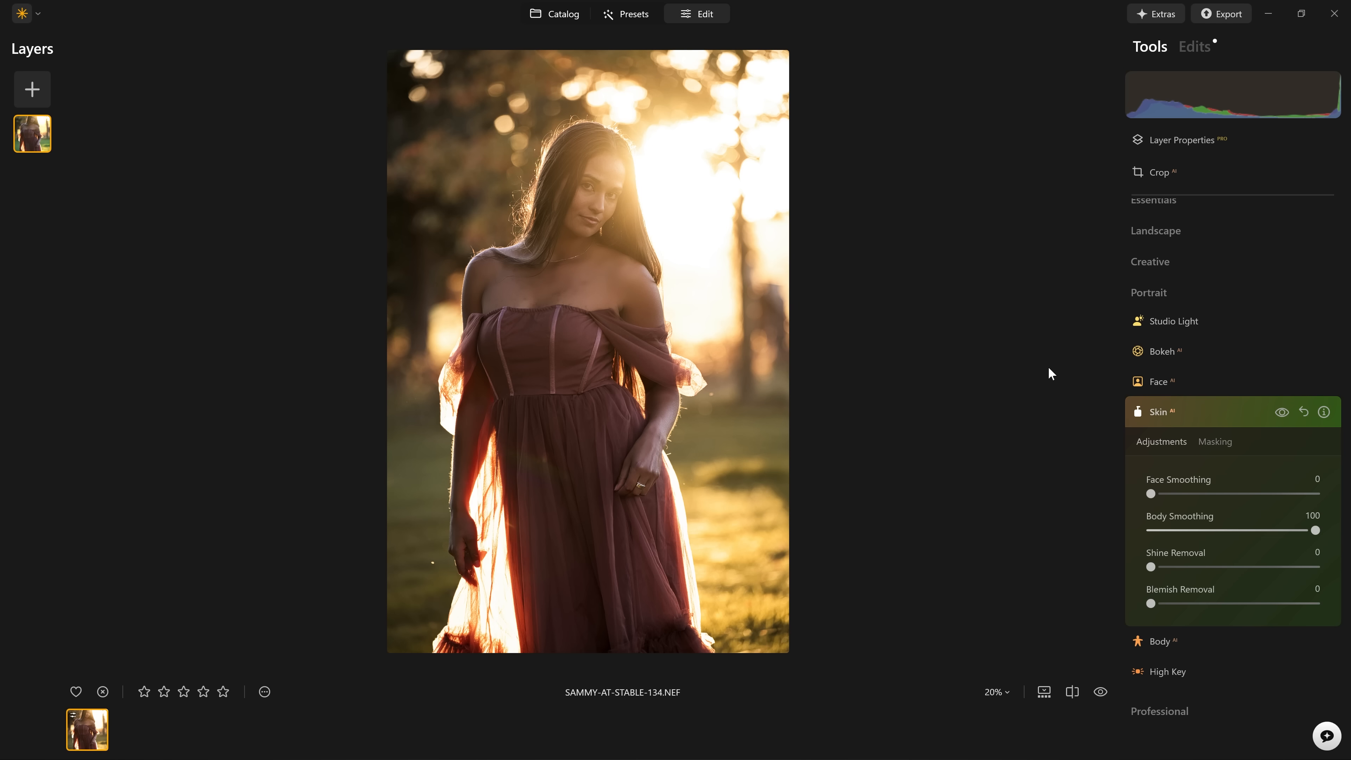
pyautogui.click(1213, 442)
pyautogui.click(1168, 471)
pyautogui.moveTo(593, 289)
pyautogui.mouseDown()
pyautogui.moveTo(519, 281)
pyautogui.moveTo(522, 293)
pyautogui.moveTo(559, 282)
pyautogui.mouseUp()
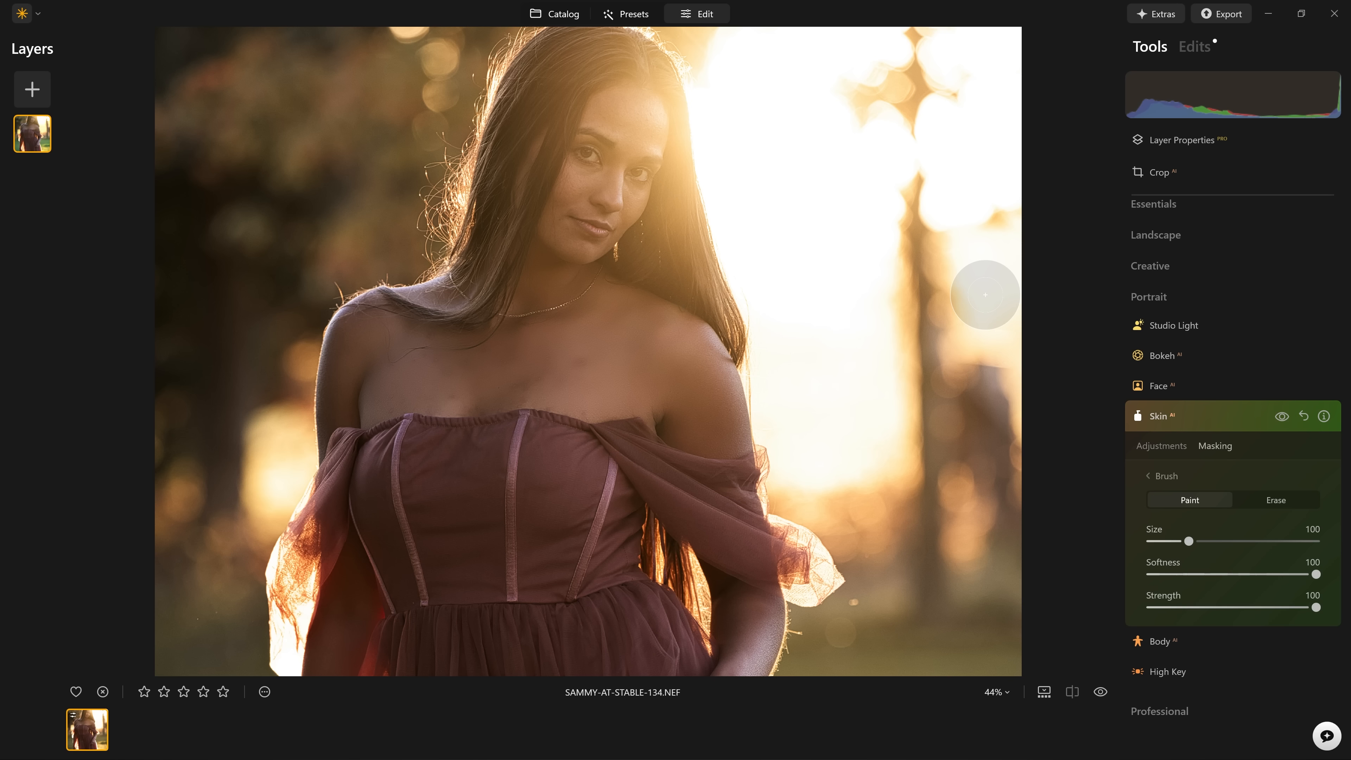
# Compare the doubly smoothed chest skin with the original photo by repeatedly toggling the before view.
pyautogui.press('\\')
pyautogui.press('\\')
pyautogui.press('\\')
pyautogui.press('\\')
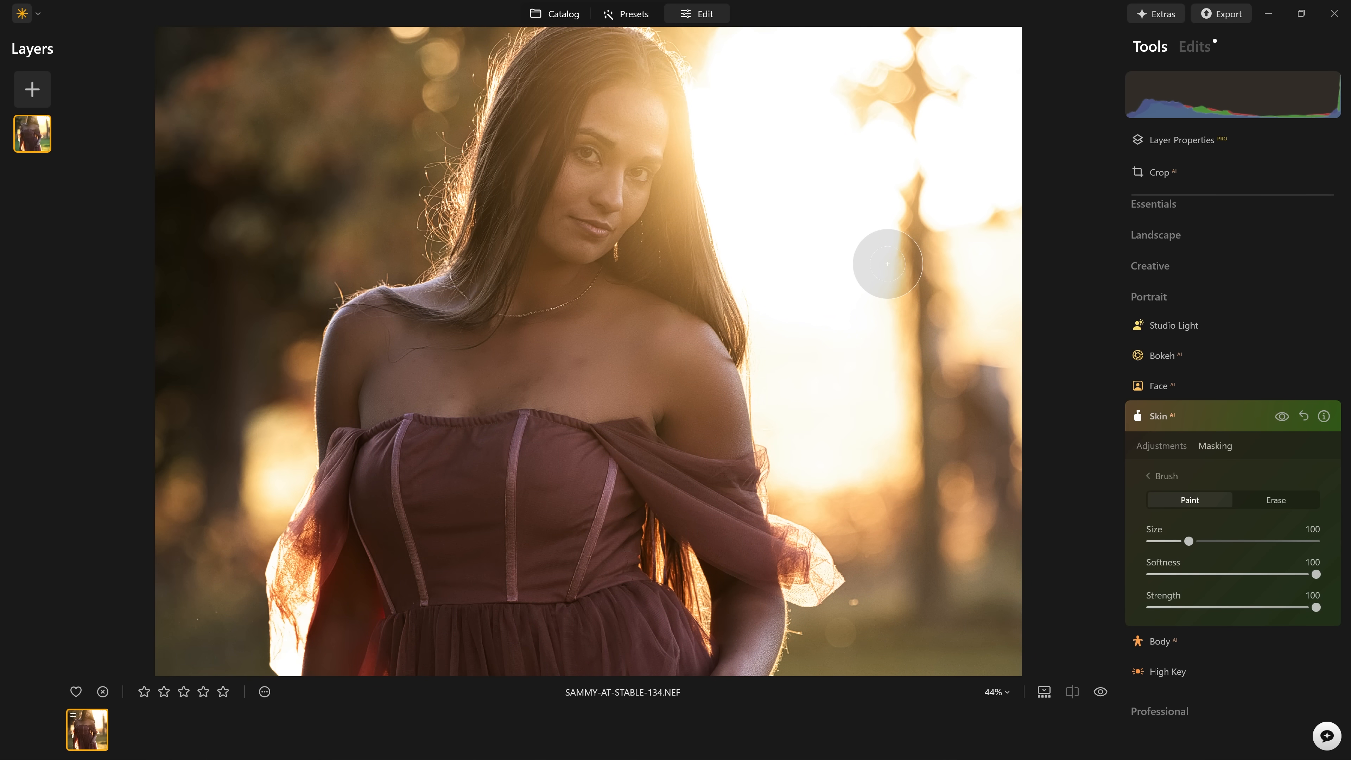
pyautogui.press('\\')
pyautogui.press('\\')
pyautogui.press('\\')
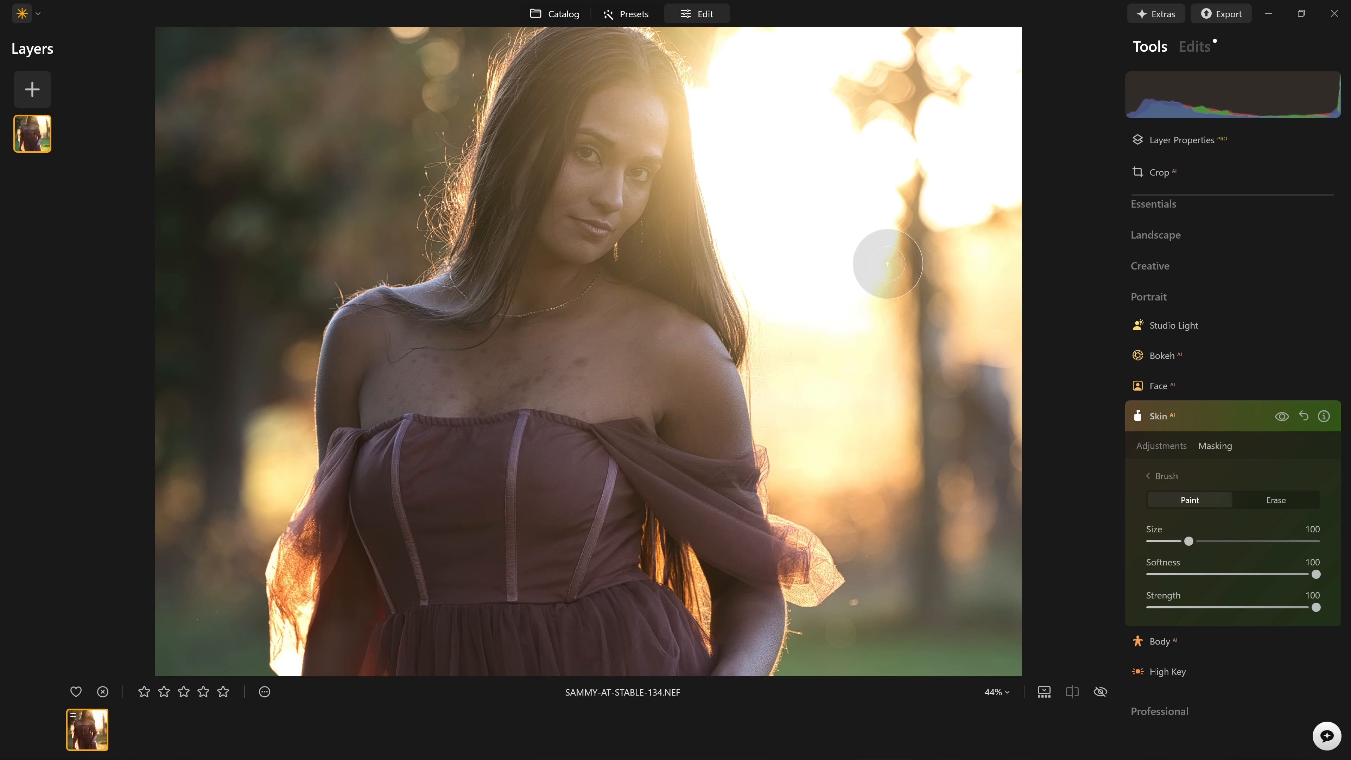
pyautogui.press('\\')
pyautogui.press('\\')
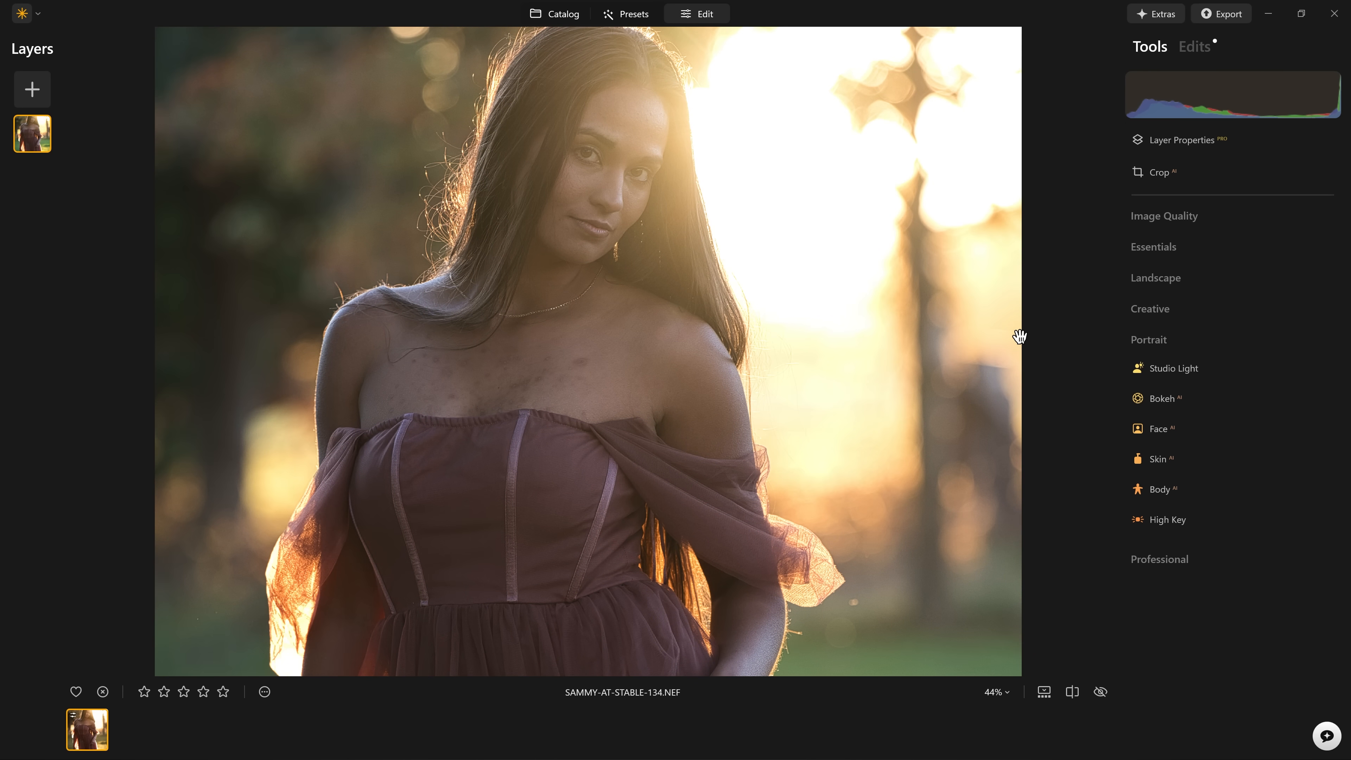
pyautogui.press('\\')
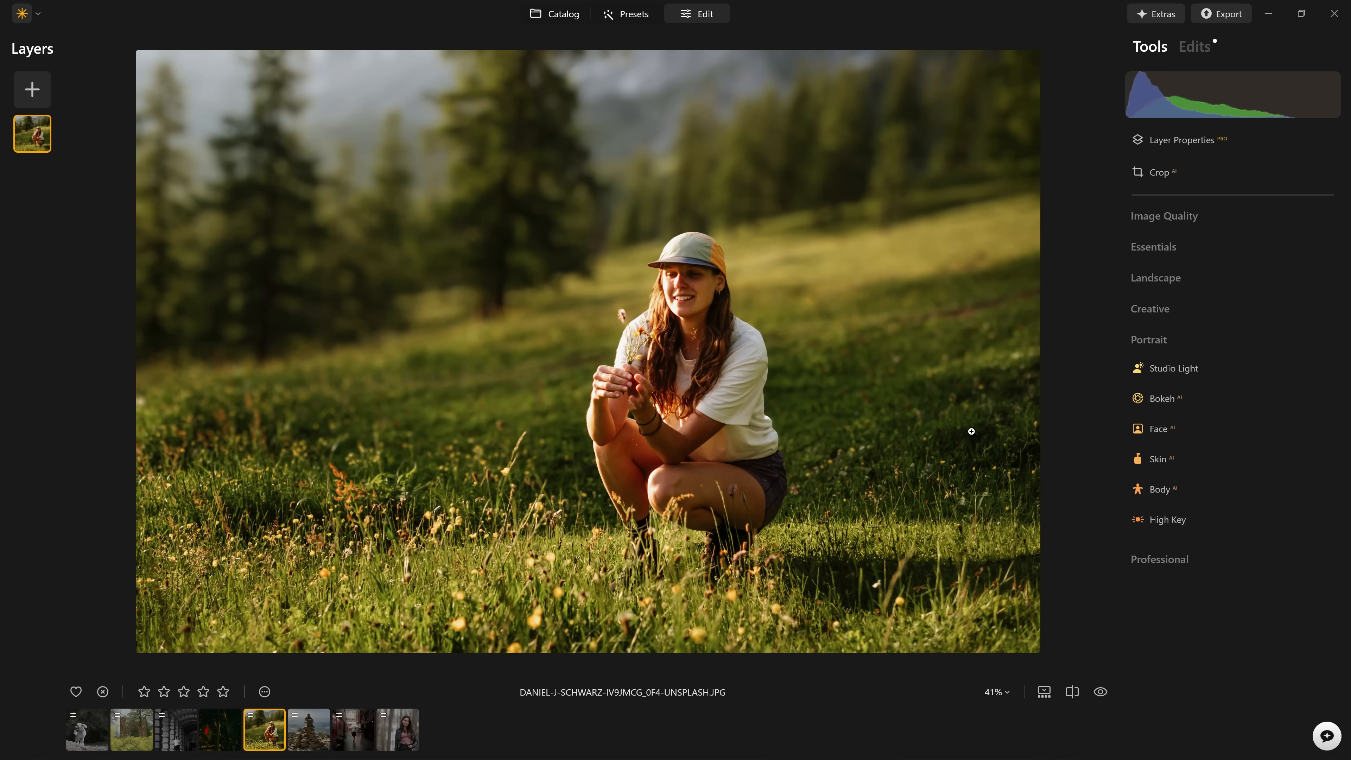
# Compare the photo of the woman crouching in the meadow with its original and reset its existing adjustments.
pyautogui.press('\\')
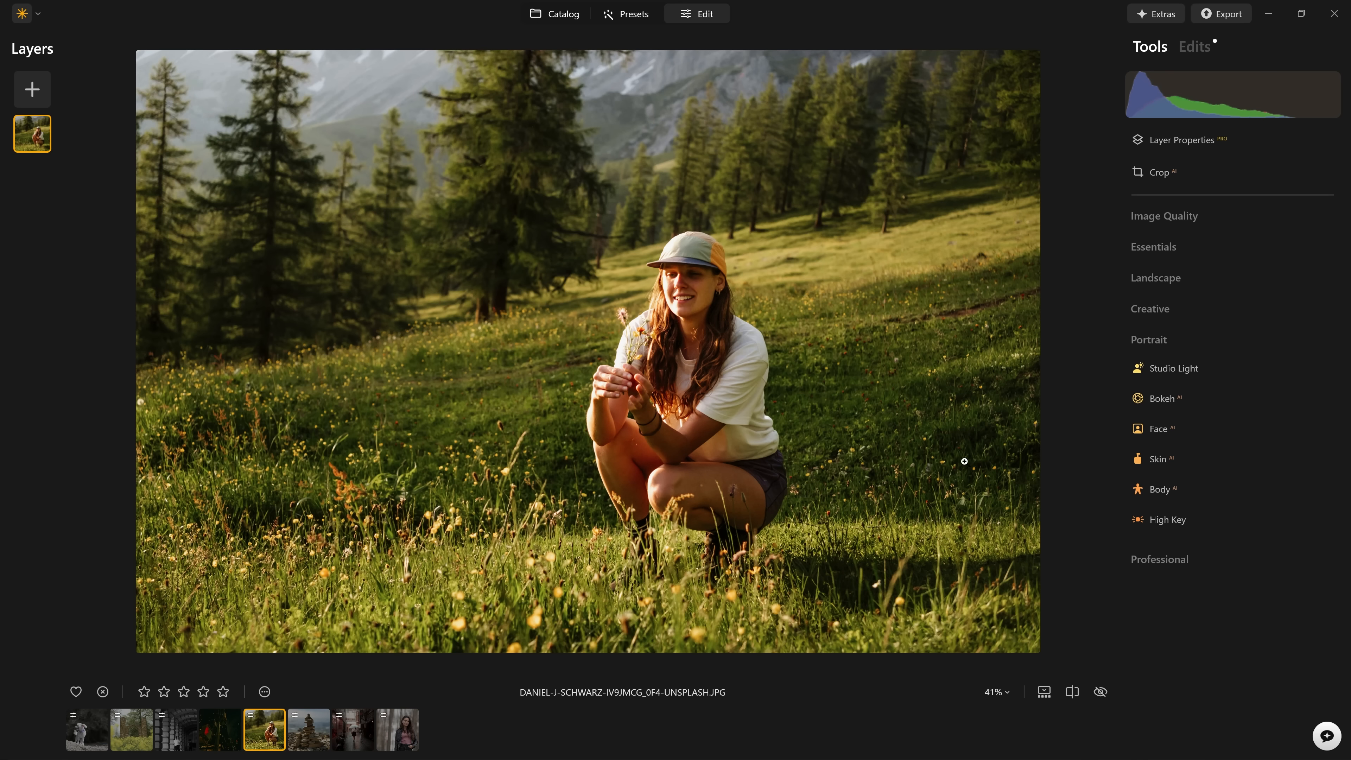
pyautogui.click(1101, 692)
pyautogui.rightClick(864, 309)
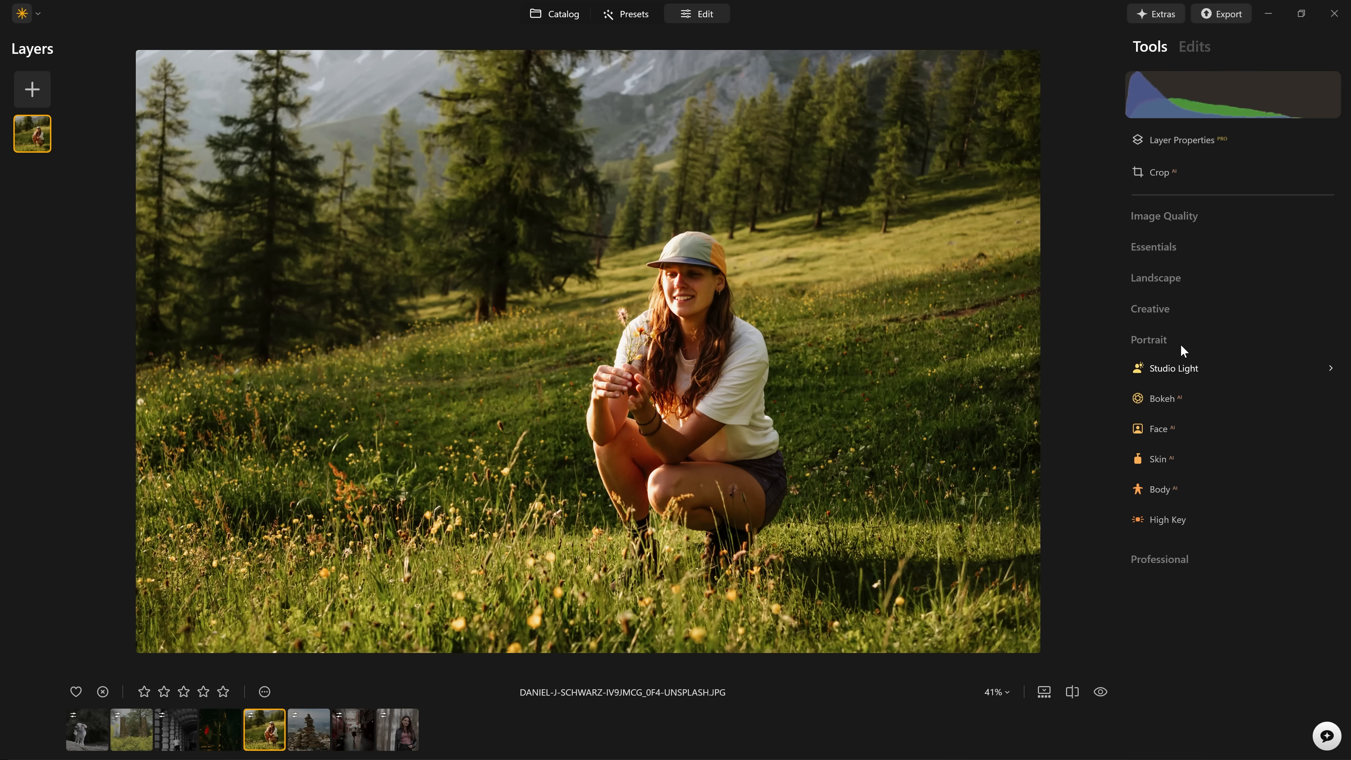
# Set the Bokeh tool's Blur to 100 for the meadow portrait and compare the background with and without the effect.
pyautogui.click(1181, 345)
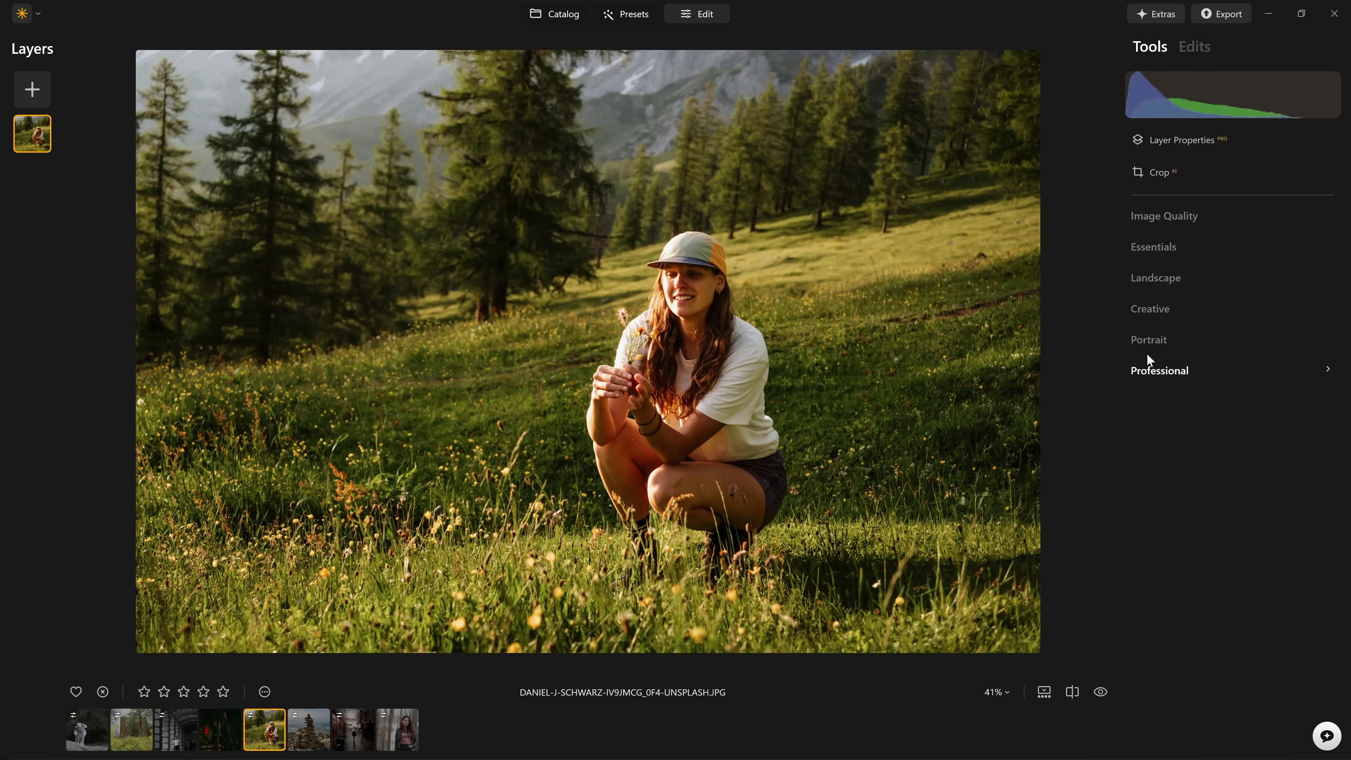
pyautogui.click(1146, 342)
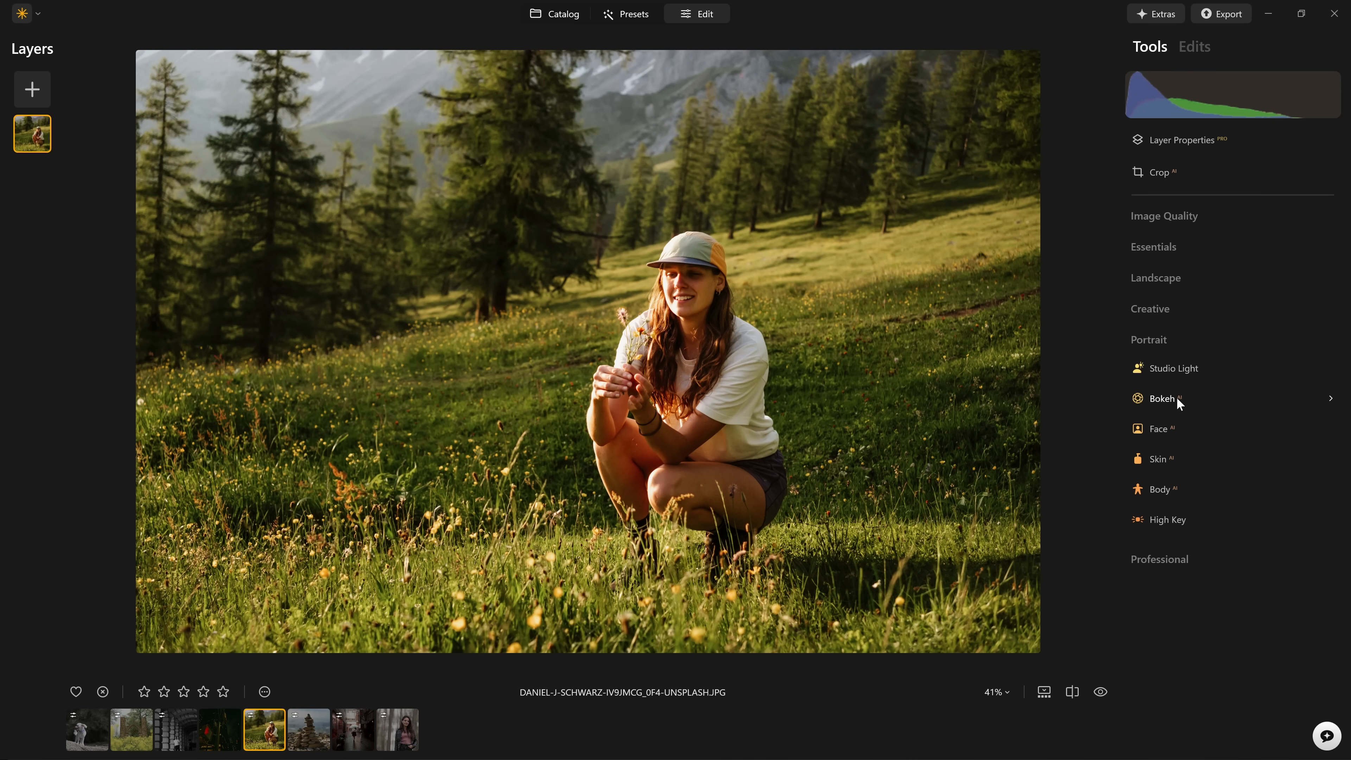
pyautogui.click(1165, 396)
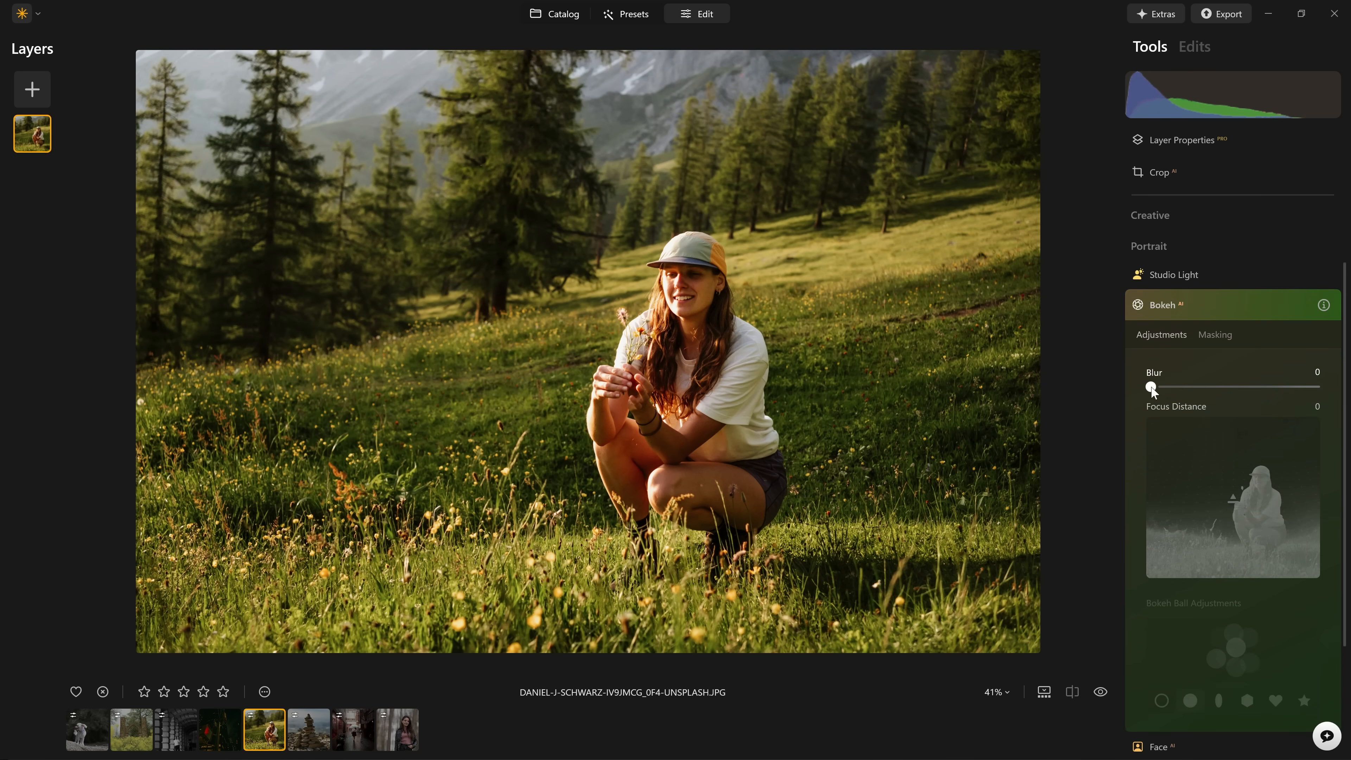
pyautogui.moveTo(1153, 391); pyautogui.dragTo(1318, 396)
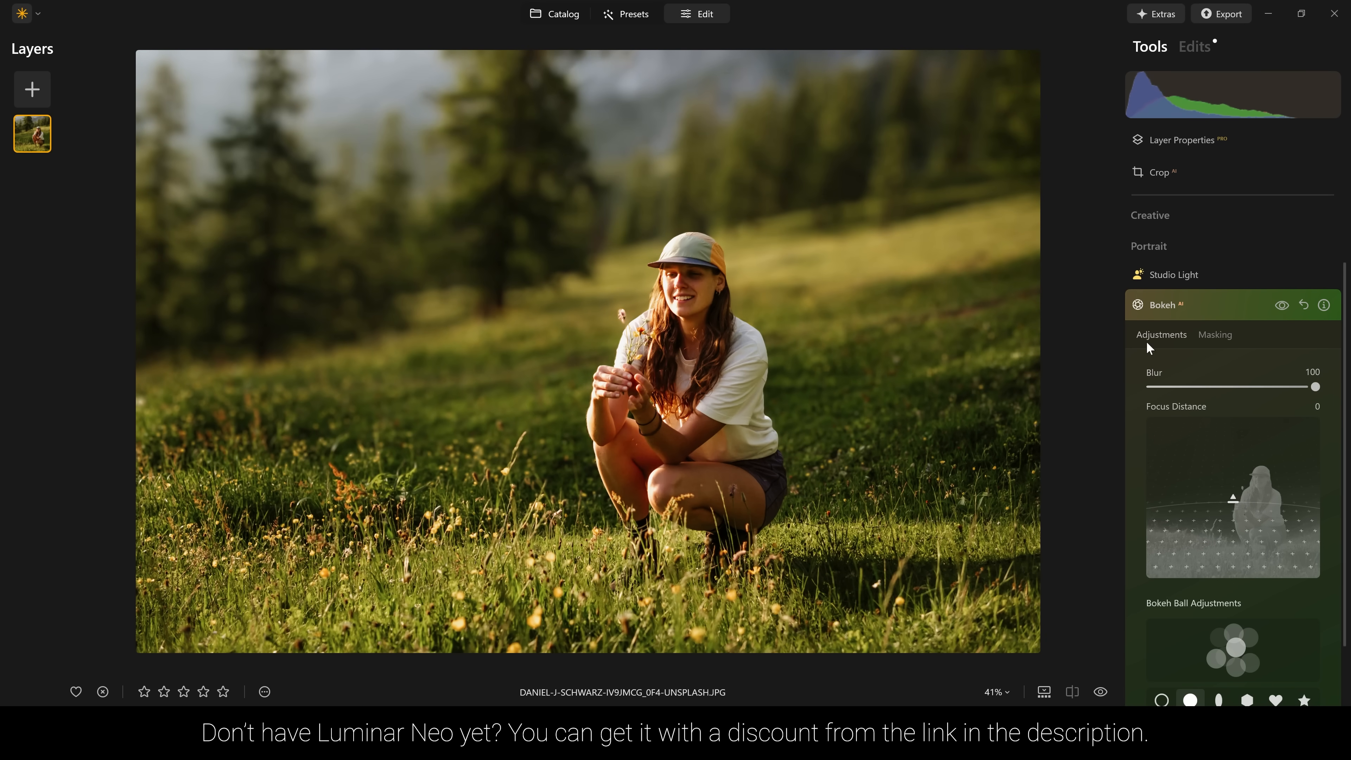
pyautogui.click(1285, 307)
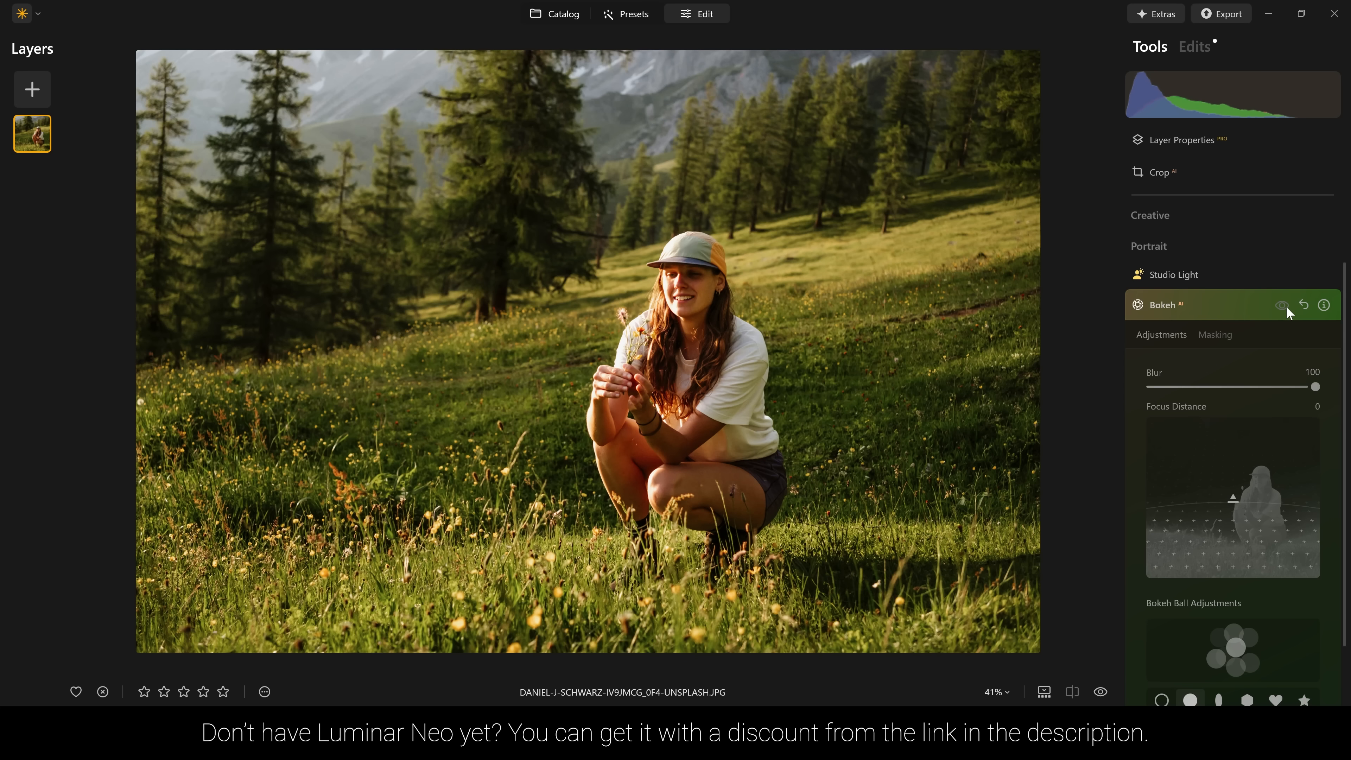
pyautogui.click(1288, 308)
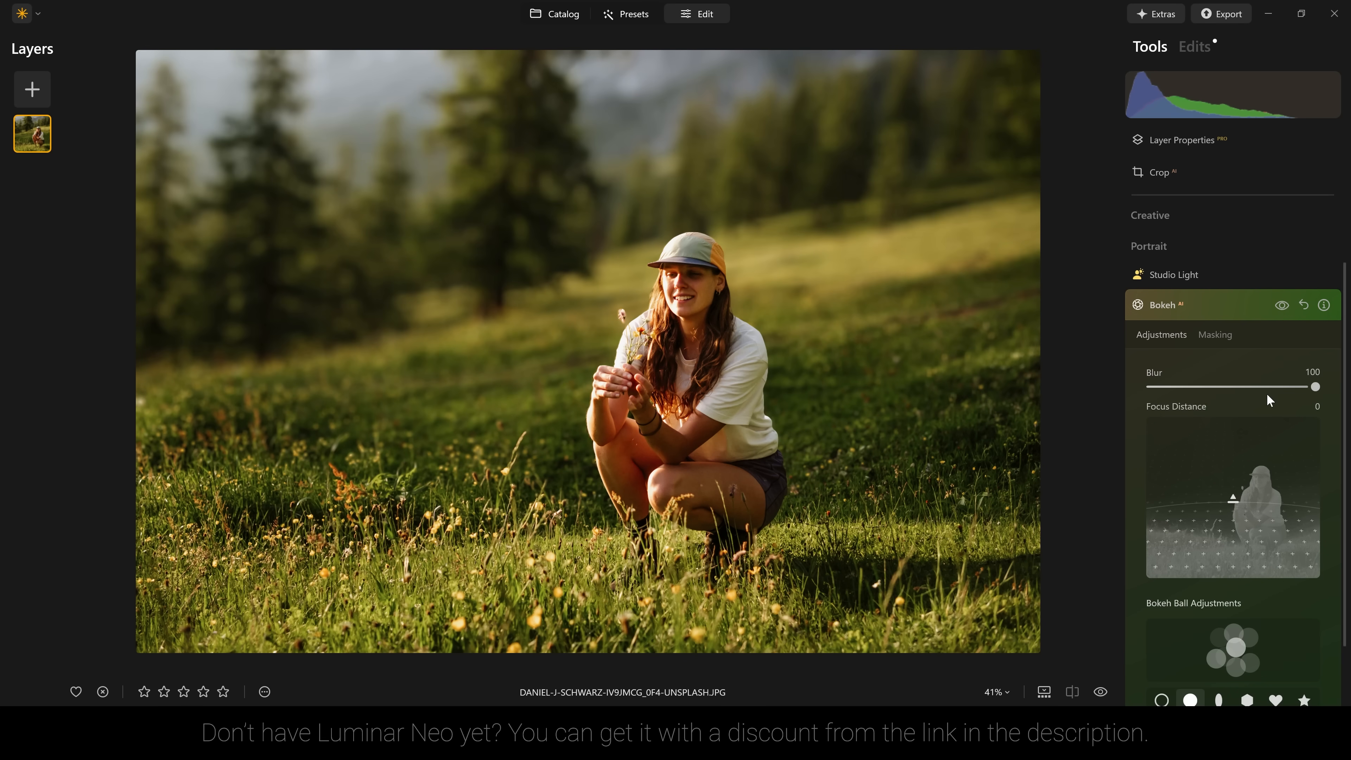
# Set the Bokeh Focus Distance to 46 by moving the focus plane back, and toggle the effect to compare.
pyautogui.scroll(-3, 1268, 393)
pyautogui.scroll(2, 1226, 379)
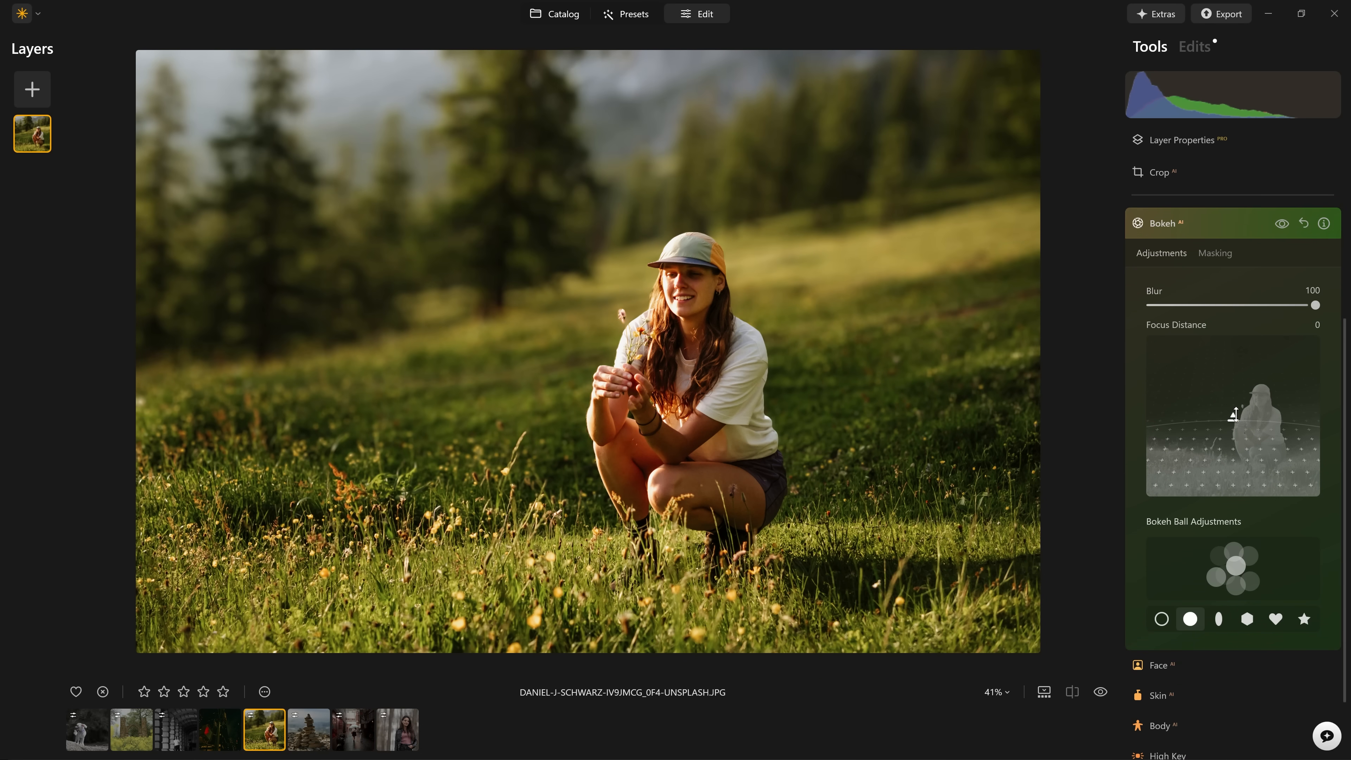
pyautogui.moveTo(1235, 415); pyautogui.dragTo(1278, 387)
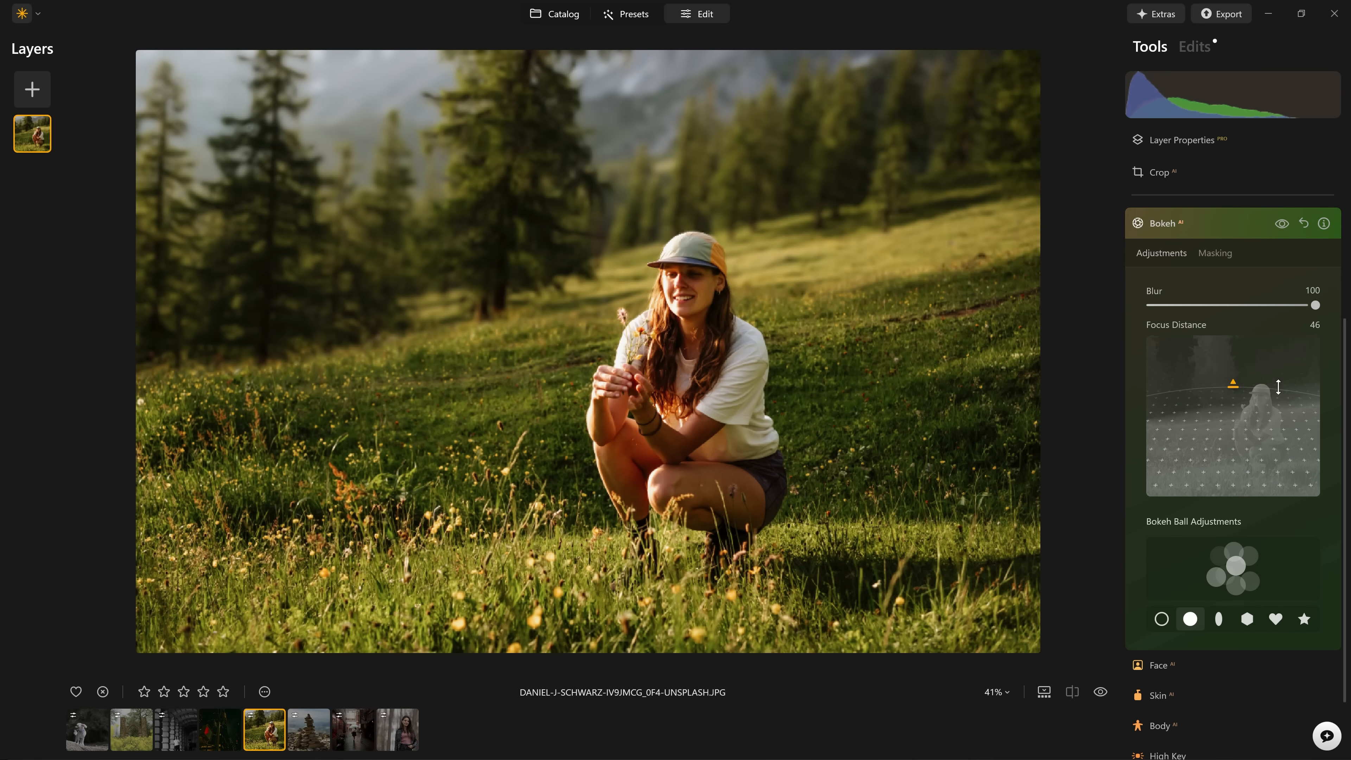
pyautogui.click(1276, 224)
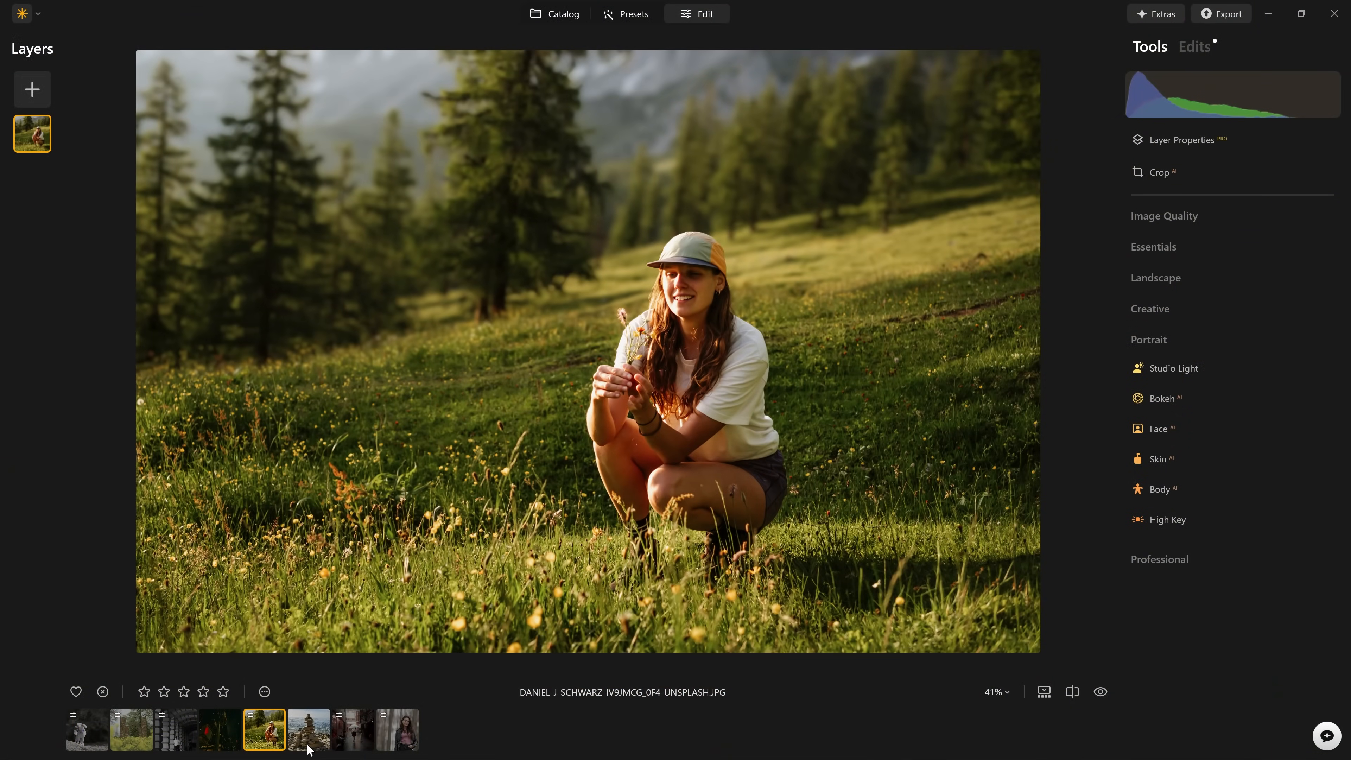
# Open the photo of the stacked stones on the beach and set its Bokeh Blur to 100.
pyautogui.click(315, 728)
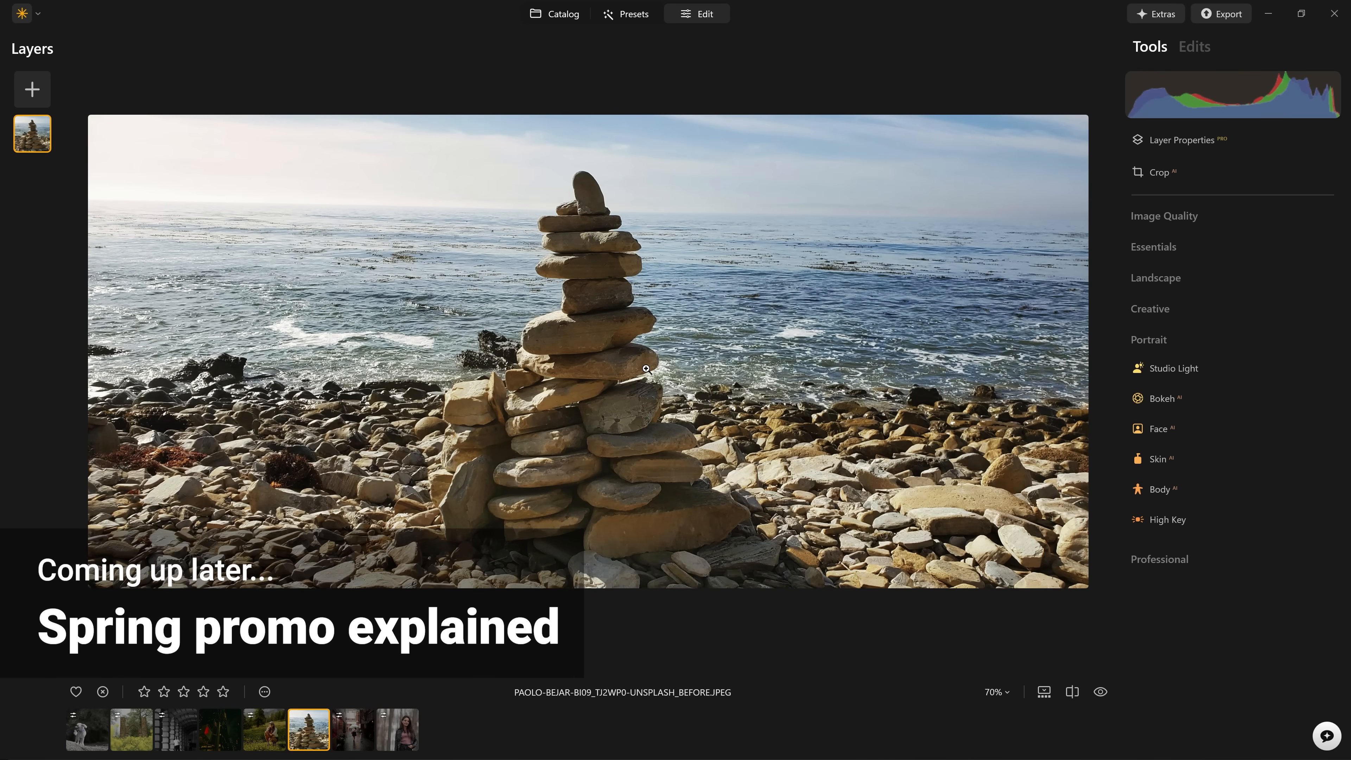
pyautogui.click(1170, 339)
pyautogui.click(1178, 344)
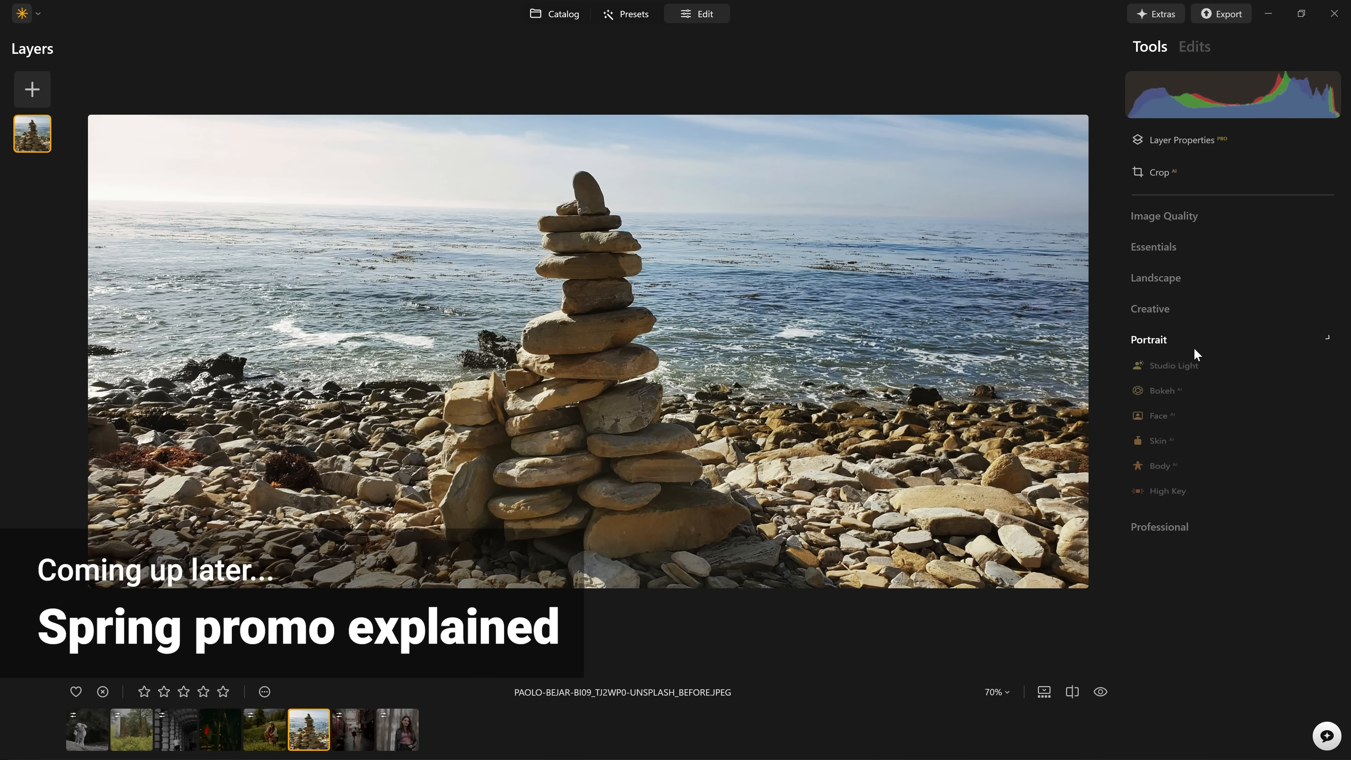
pyautogui.click(1165, 398)
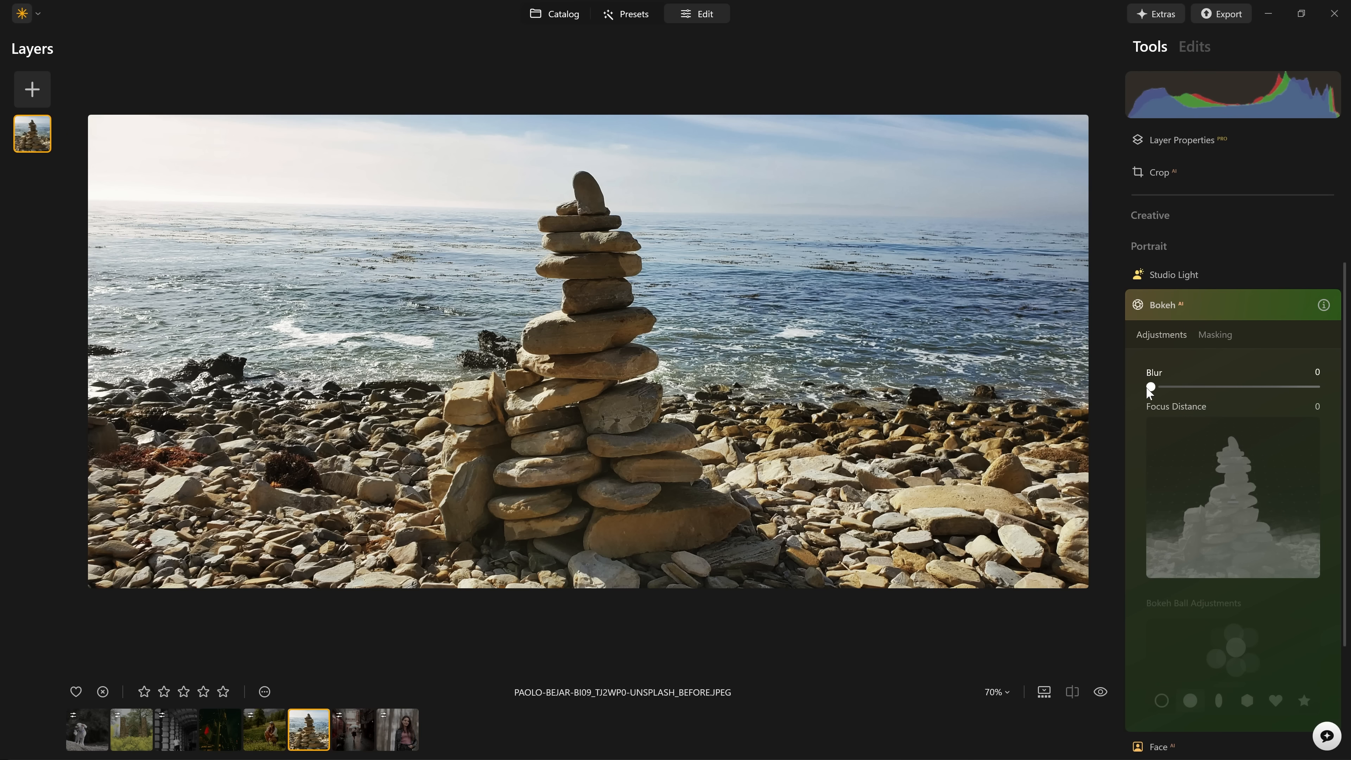
pyautogui.moveTo(1150, 387); pyautogui.dragTo(1322, 392)
# Compare the beach and sea behind the stacked stones with and without the Bokeh effect.
pyautogui.click(1281, 308)
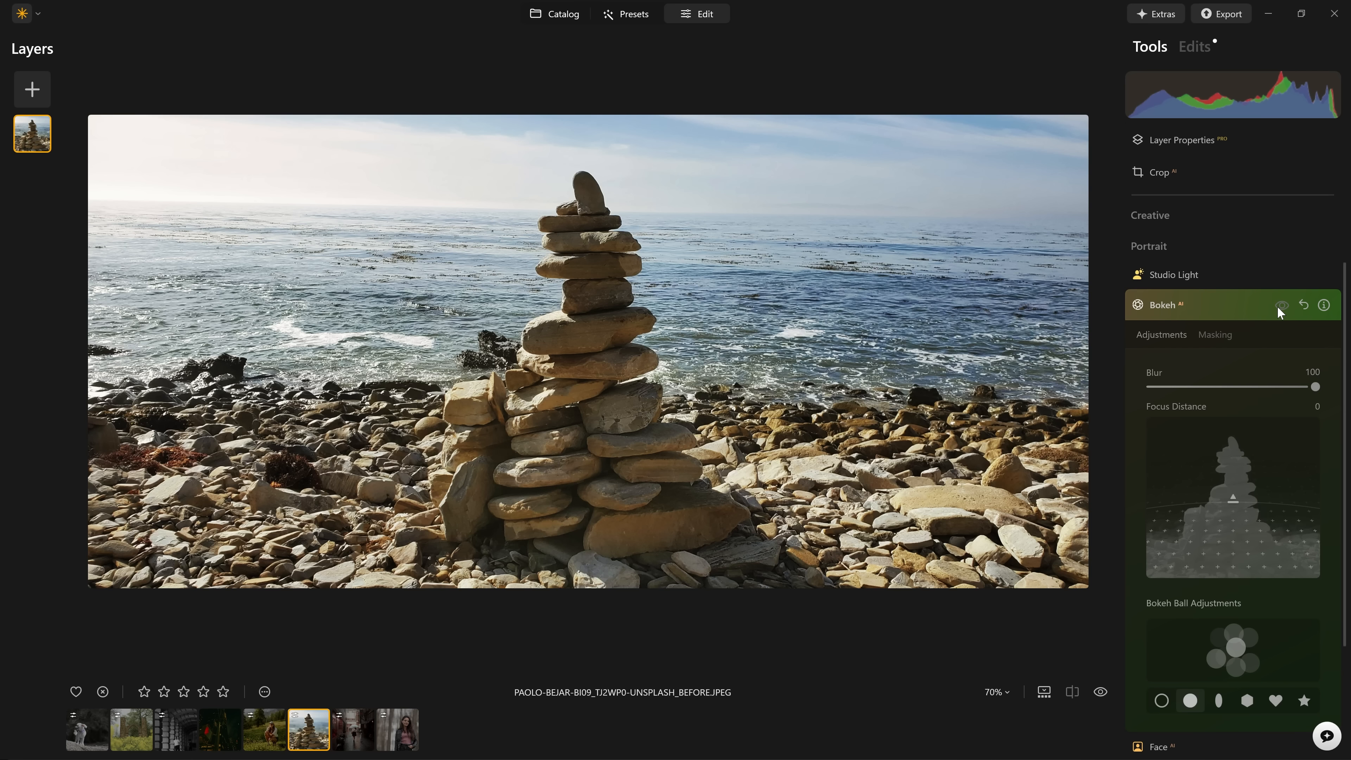
pyautogui.click(1279, 309)
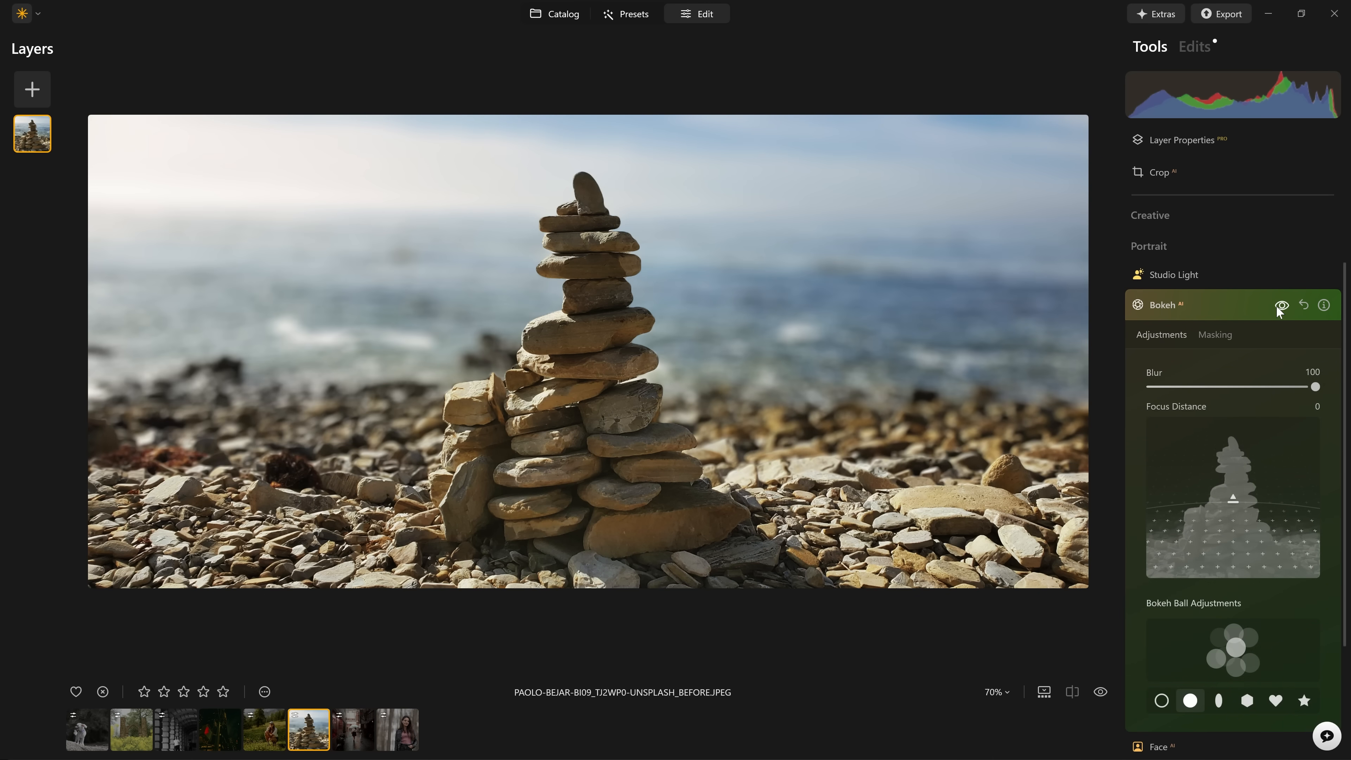
pyautogui.click(1280, 308)
pyautogui.click(1279, 308)
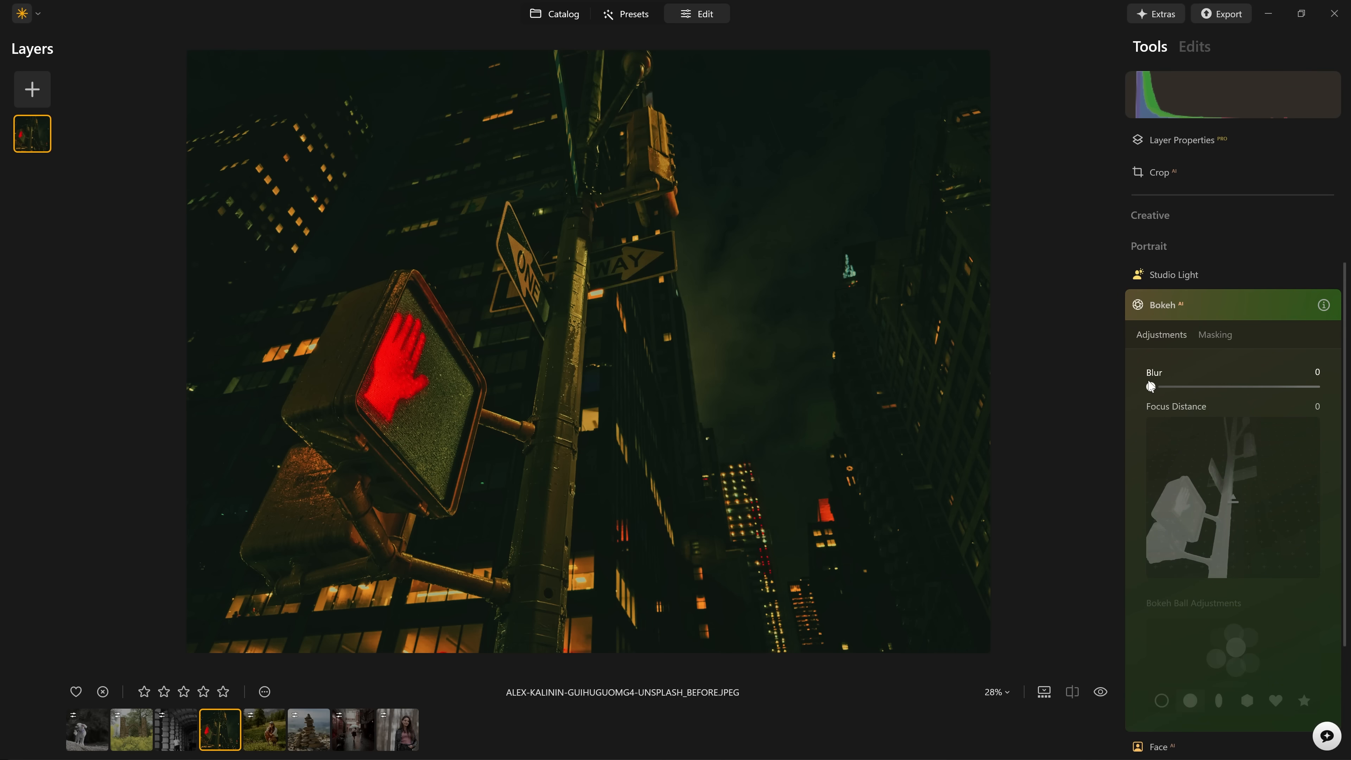
# Set Bokeh Blur to 100 and Focus Distance to 35 for the night crosswalk-signal photo, and inspect the background lights up close.
pyautogui.moveTo(1151, 387); pyautogui.dragTo(1333, 393)
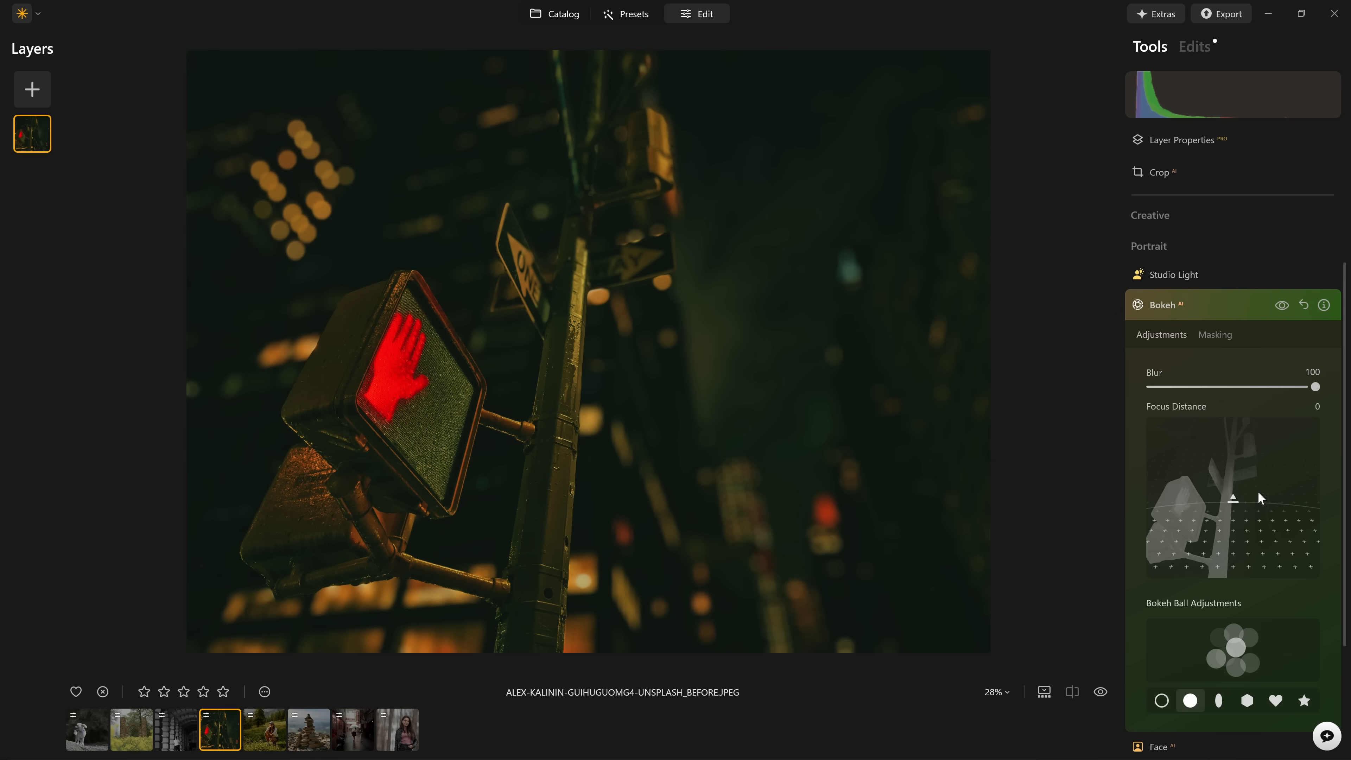
pyautogui.moveTo(1234, 500)
pyautogui.mouseDown()
pyautogui.moveTo(1242, 488)
pyautogui.moveTo(1248, 519)
pyautogui.moveTo(1237, 490)
pyautogui.mouseUp()
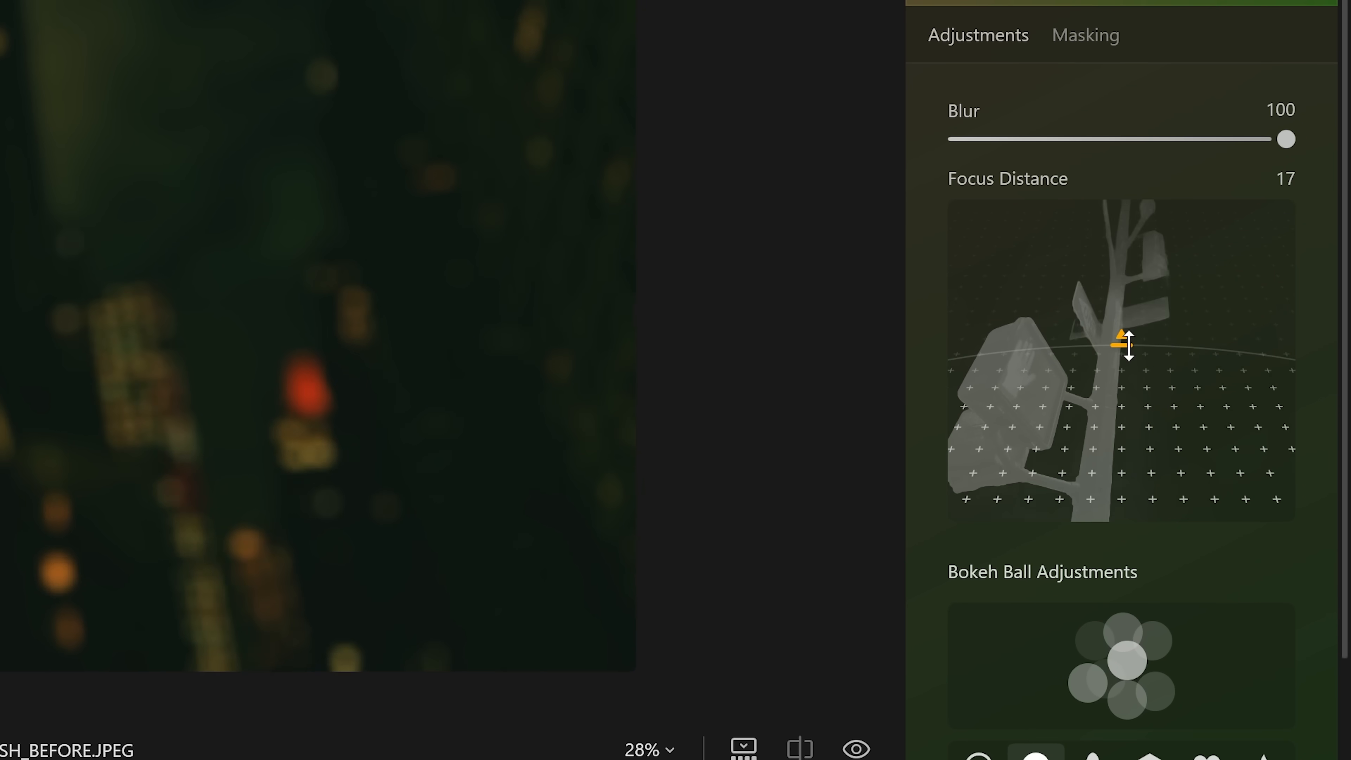
pyautogui.moveTo(1127, 345)
pyautogui.mouseDown()
pyautogui.moveTo(1122, 281)
pyautogui.moveTo(1131, 323)
pyautogui.mouseUp()
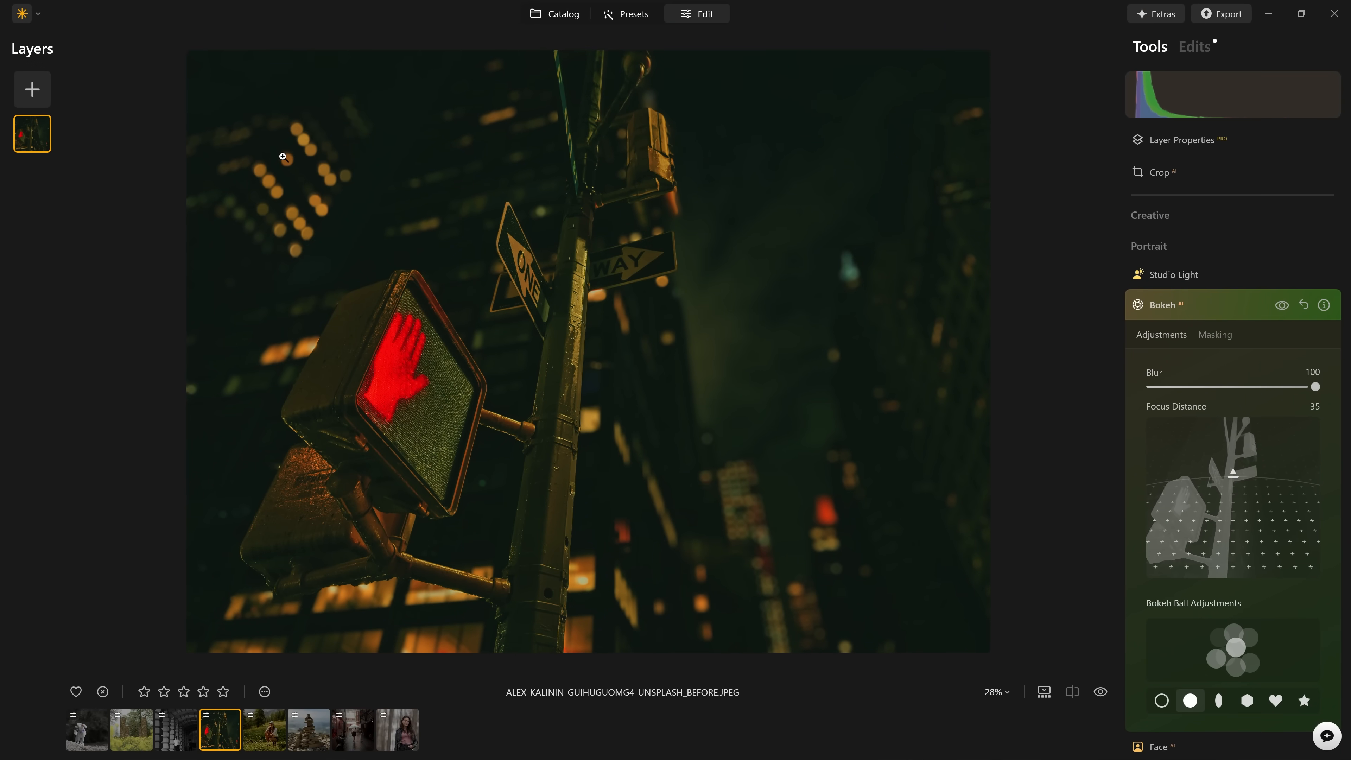
pyautogui.click(283, 156)
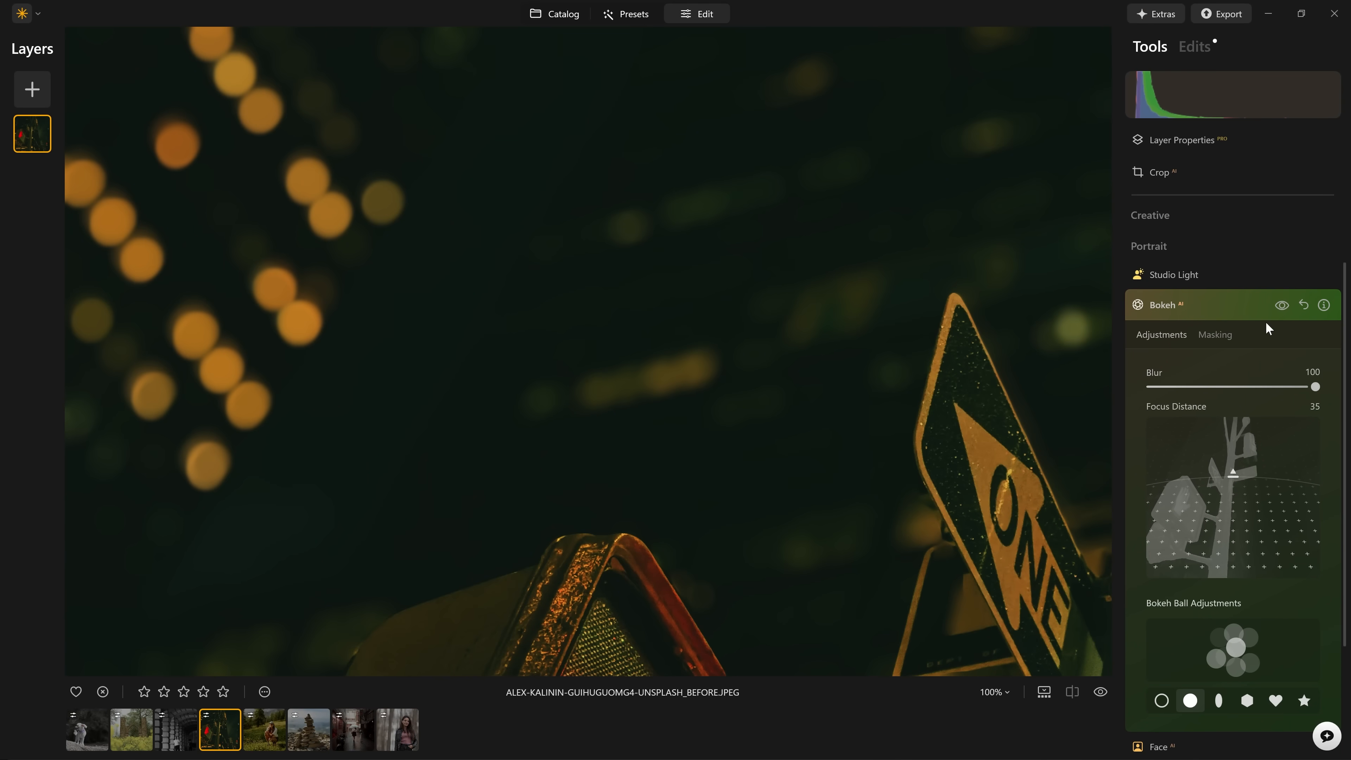
# Compare the crosswalk-signal photo with and without Bokeh and examine the blurred window lights in the background up close.
pyautogui.click(1282, 306)
pyautogui.click(1282, 305)
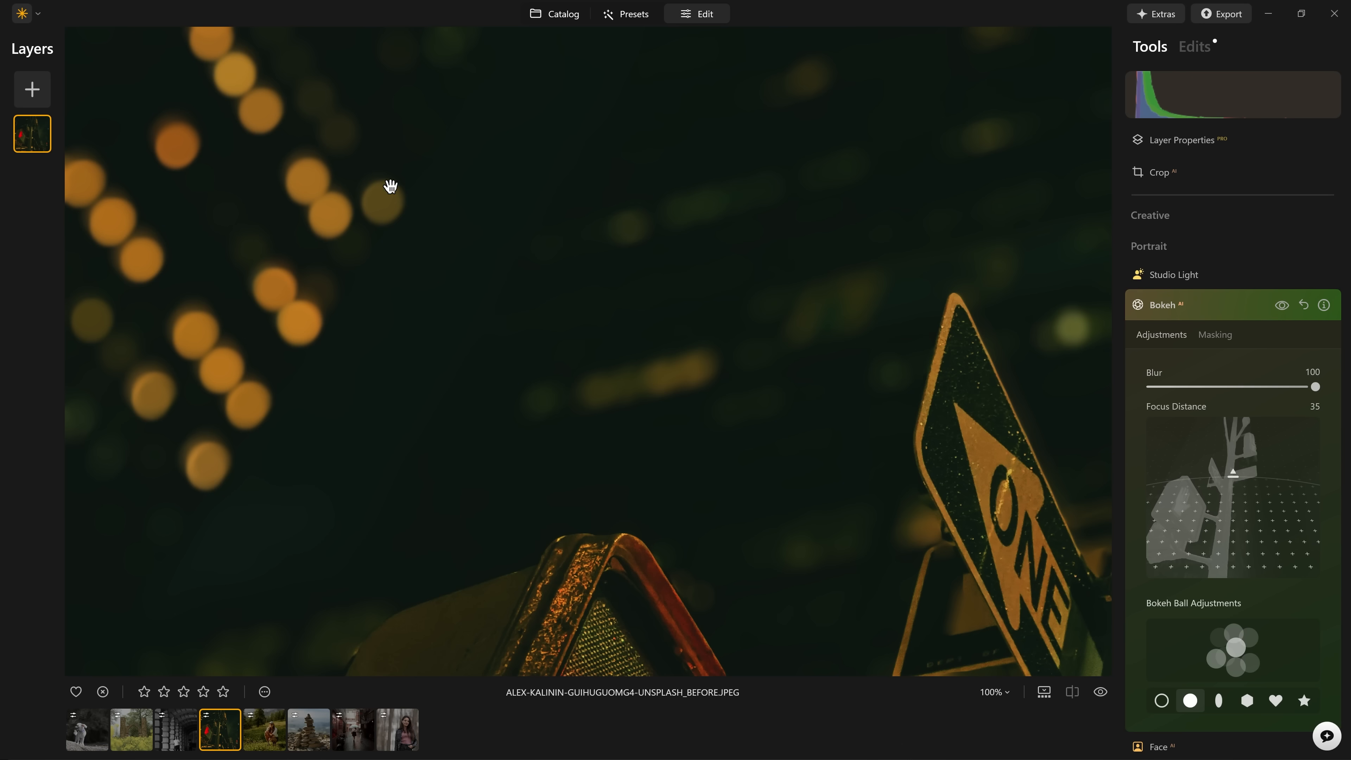
pyautogui.click(455, 188)
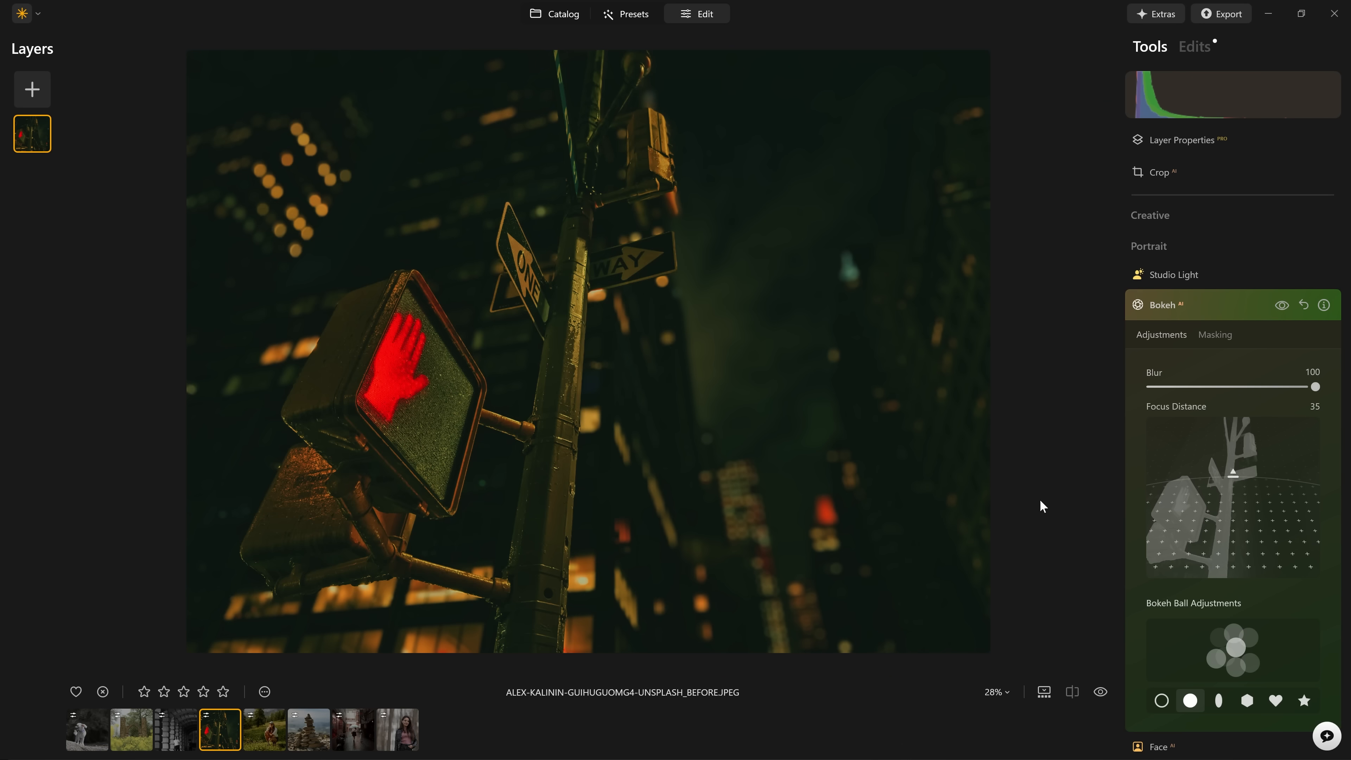
pyautogui.click(314, 185)
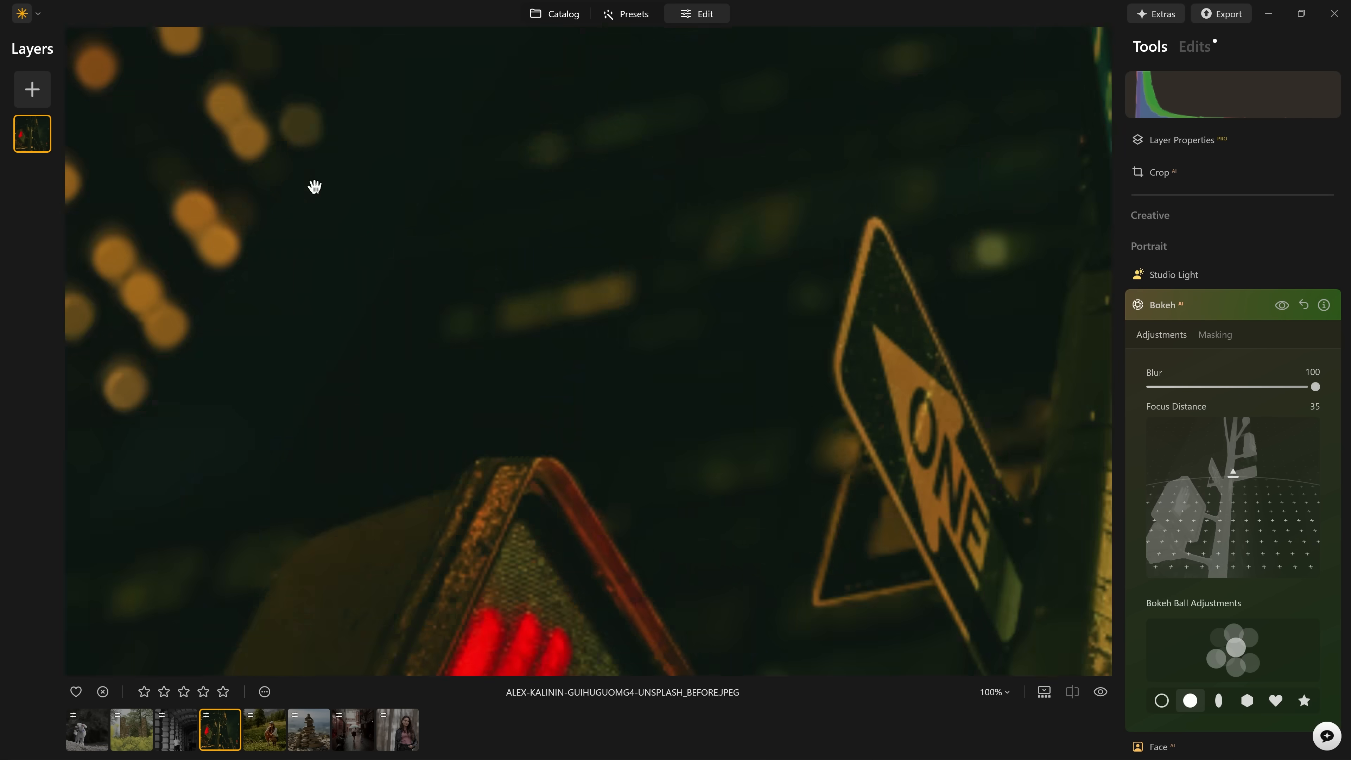
pyautogui.moveTo(555, 251); pyautogui.dragTo(1348, 412)
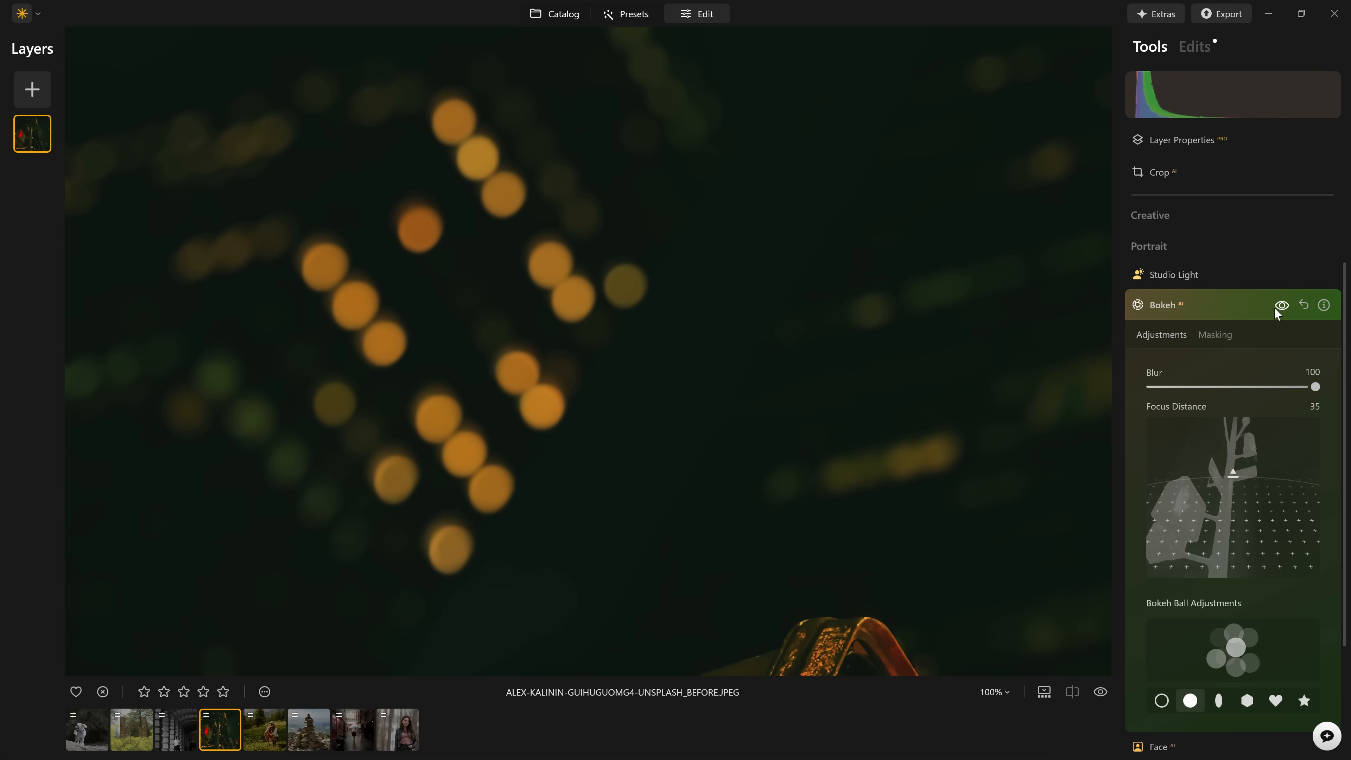
# Set the Bokeh Focus Distance to -4 and compare oval with round bokeh balls on the window lights.
pyautogui.moveTo(1233, 473); pyautogui.dragTo(1234, 504)
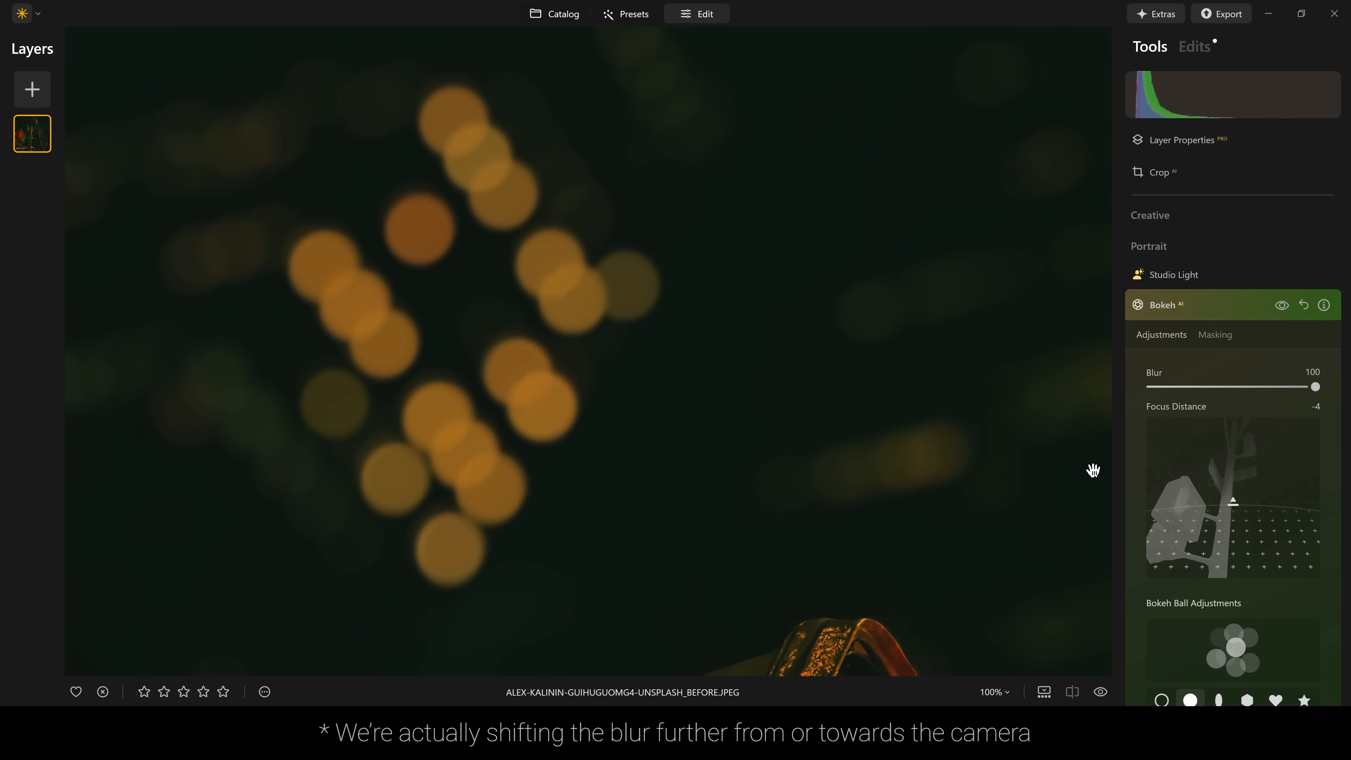
pyautogui.click(1219, 705)
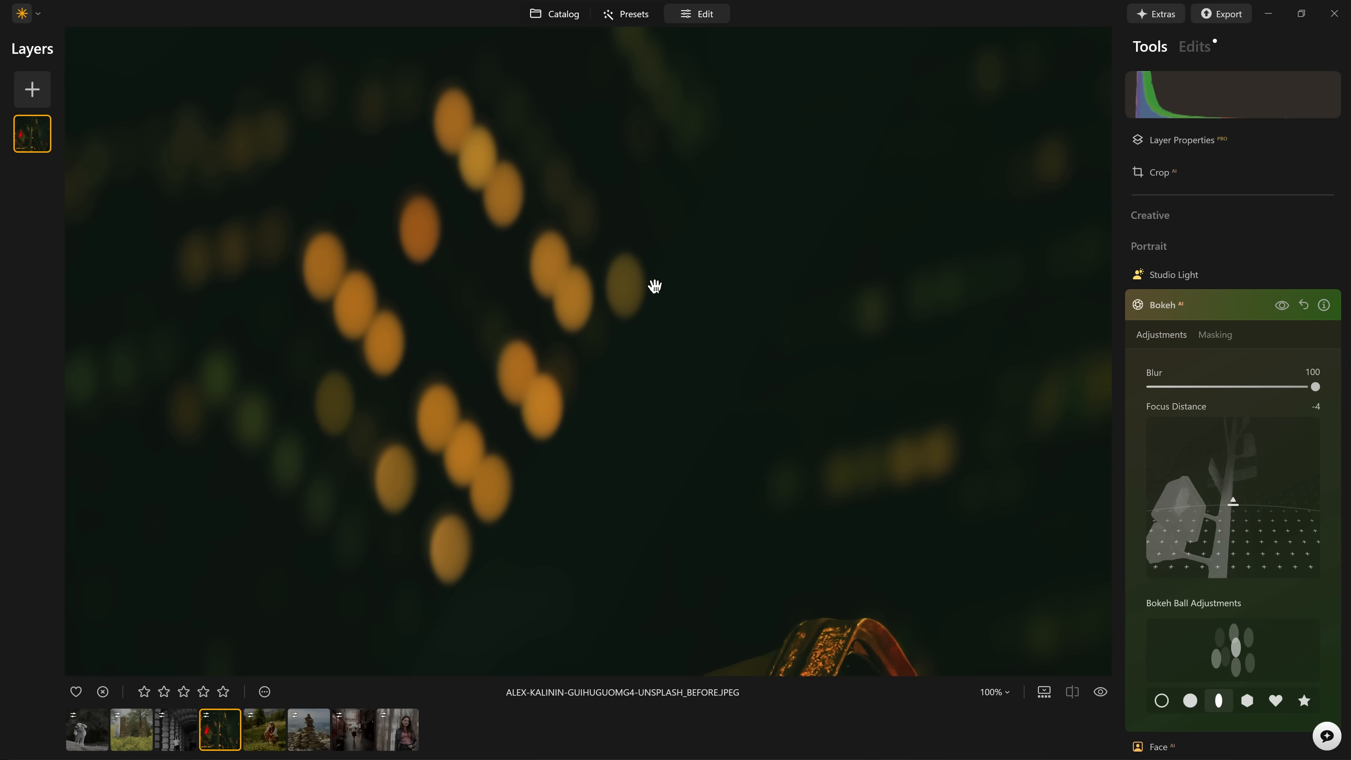
pyautogui.click(1190, 701)
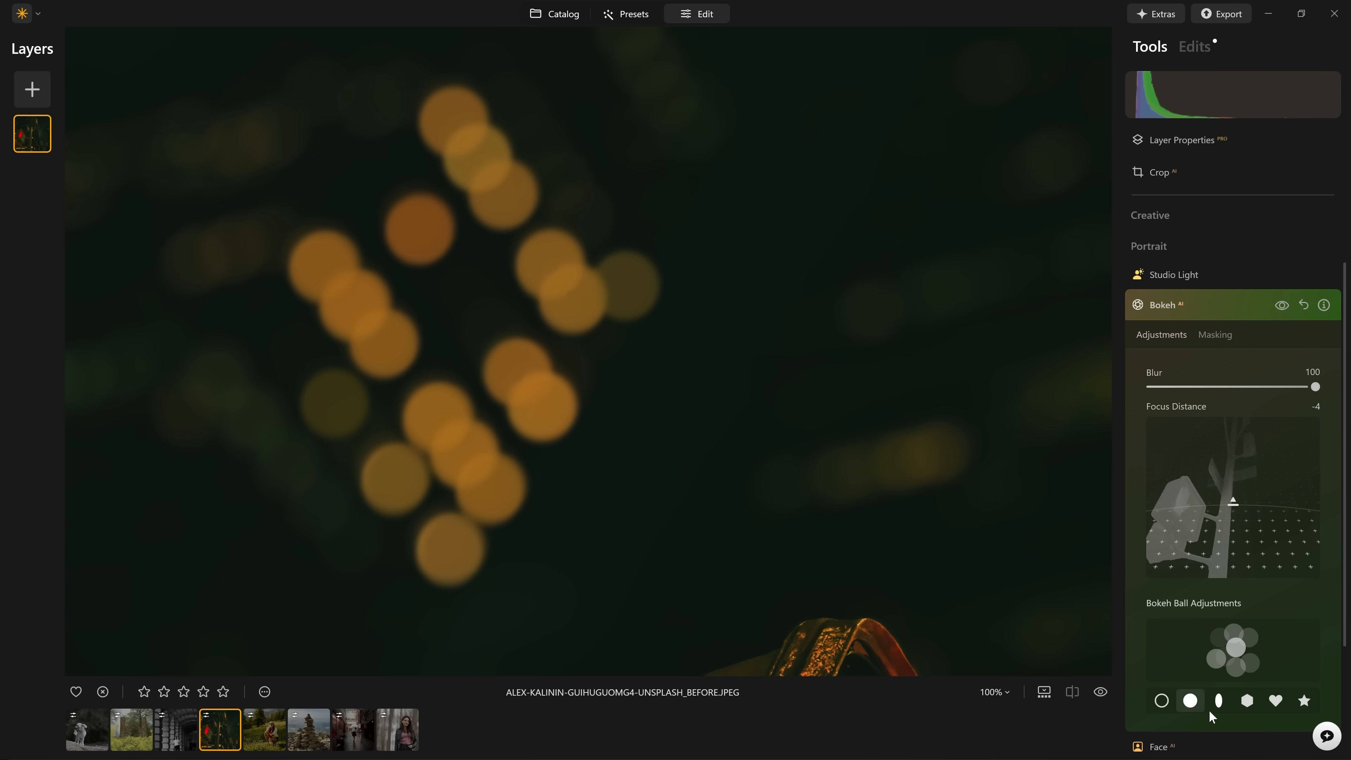
pyautogui.click(1219, 701)
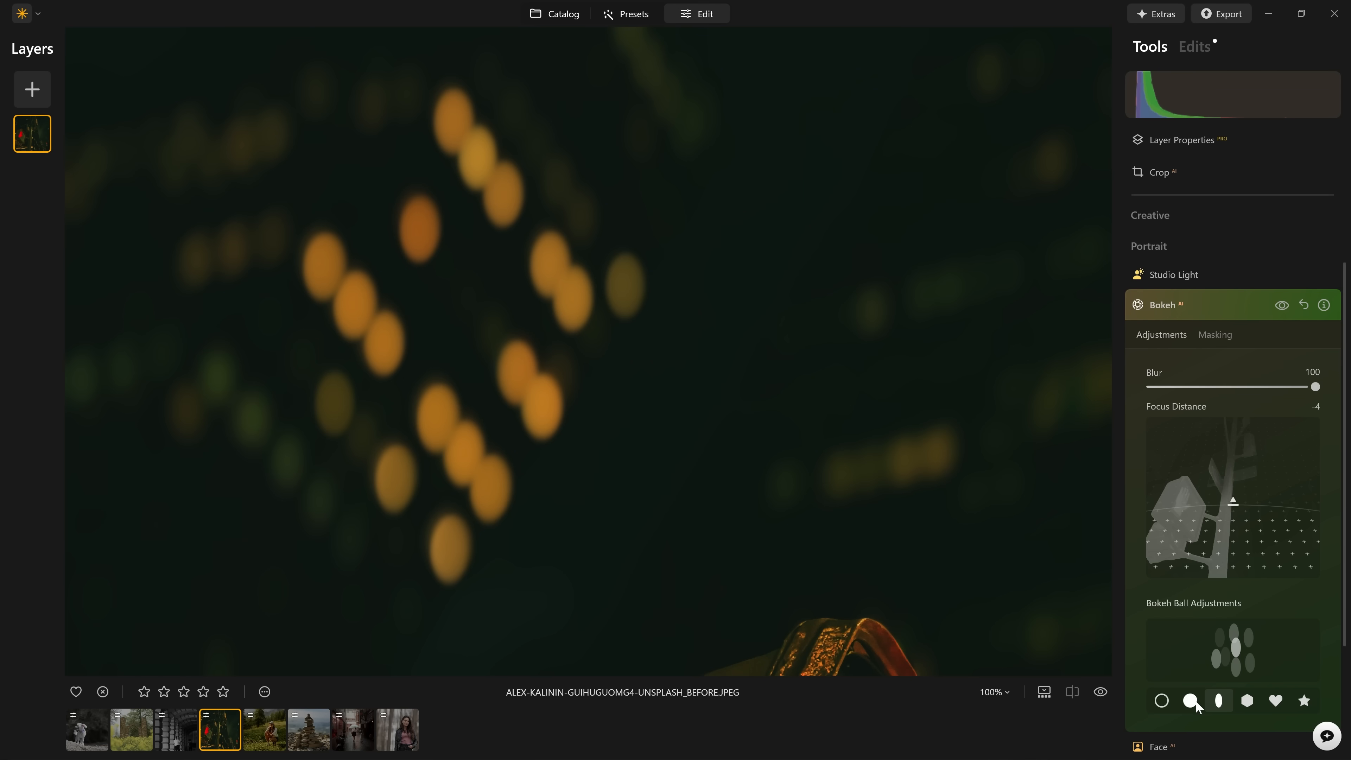
pyautogui.click(1192, 701)
# Try ring and oval bokeh balls with Blur at 67, and settle on hexagonal balls with Blur at 78.
pyautogui.click(1163, 701)
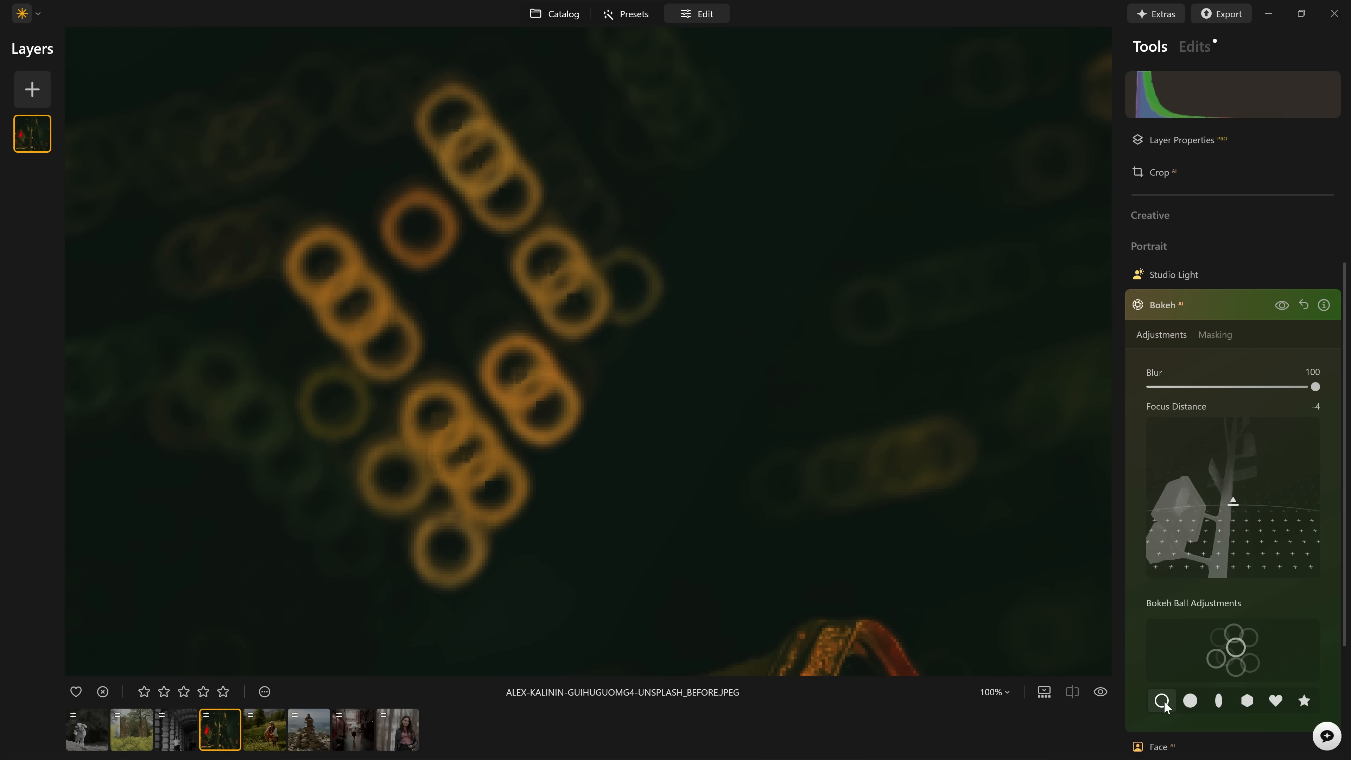
pyautogui.moveTo(1316, 388); pyautogui.dragTo(1264, 391)
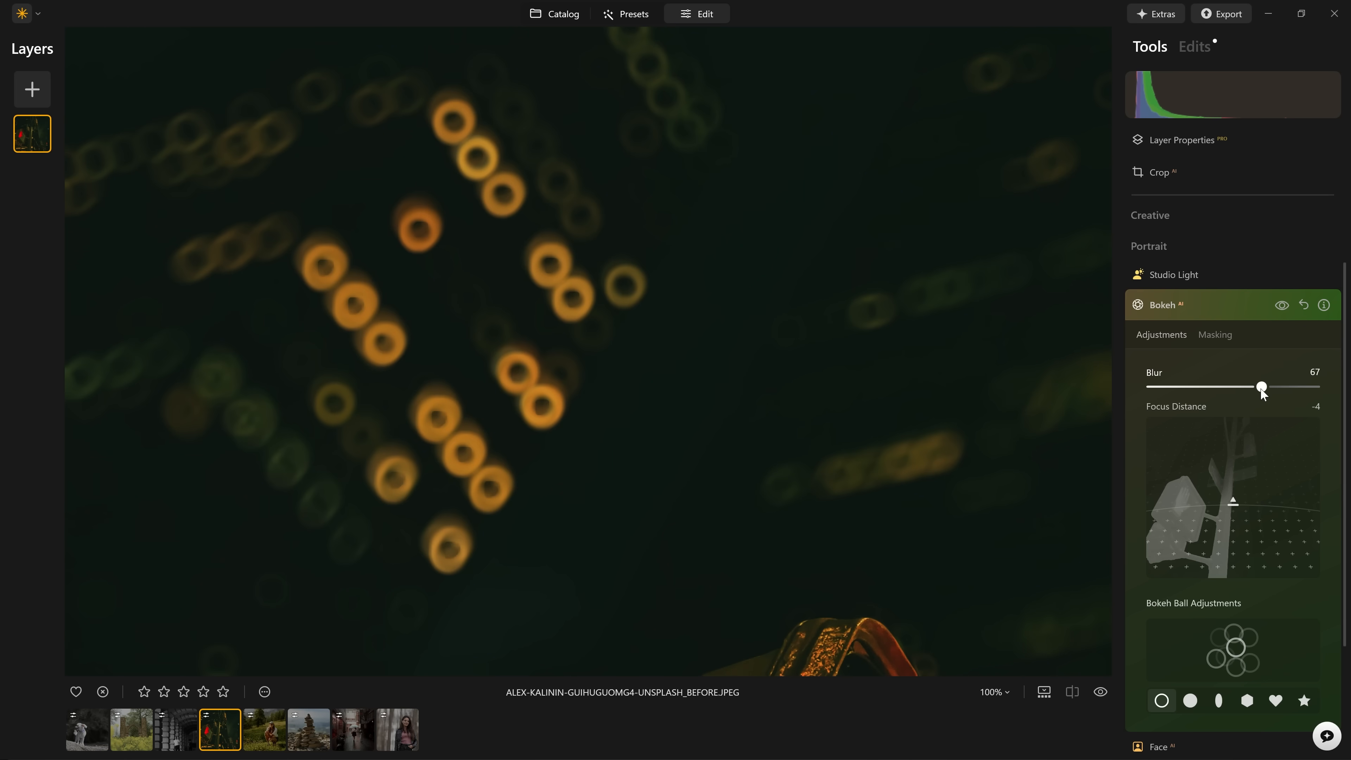
pyautogui.click(1219, 701)
pyautogui.click(1249, 702)
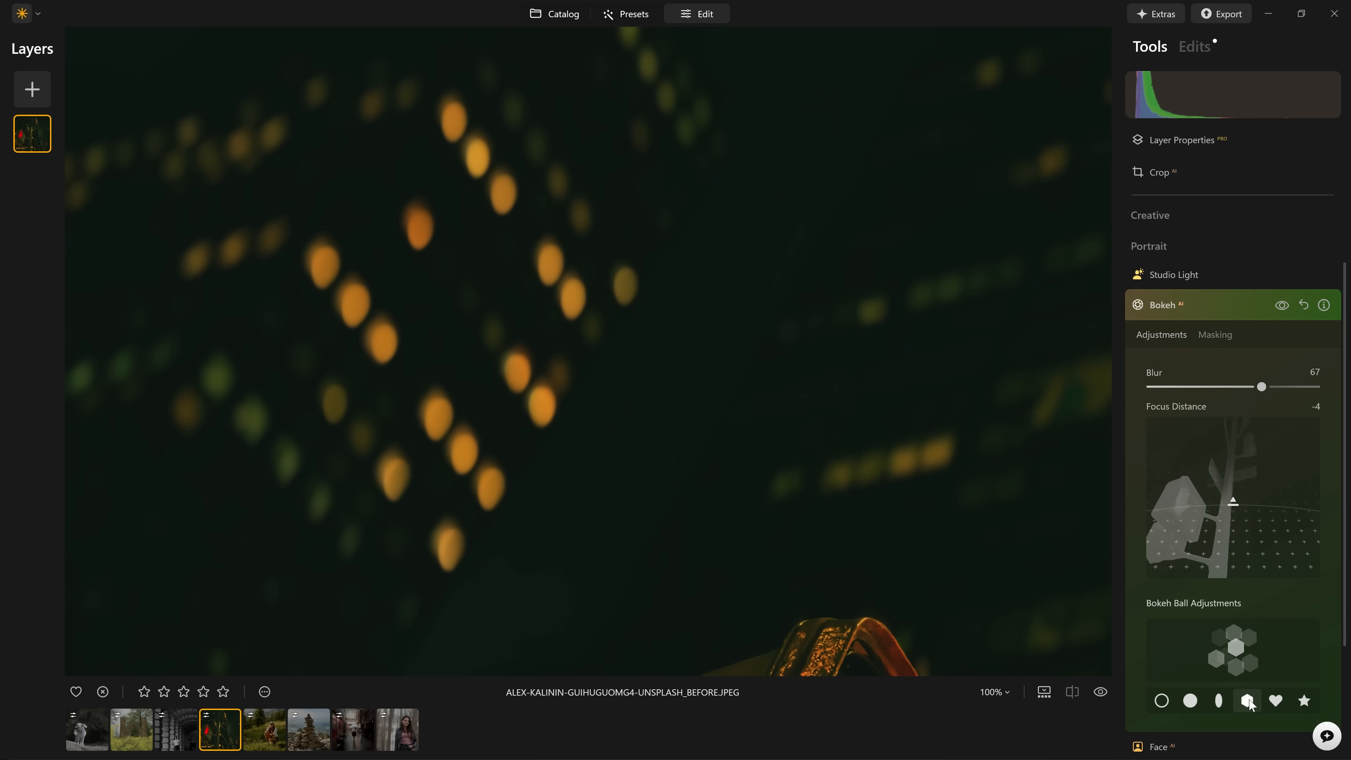
pyautogui.moveTo(1287, 386); pyautogui.dragTo(1280, 387)
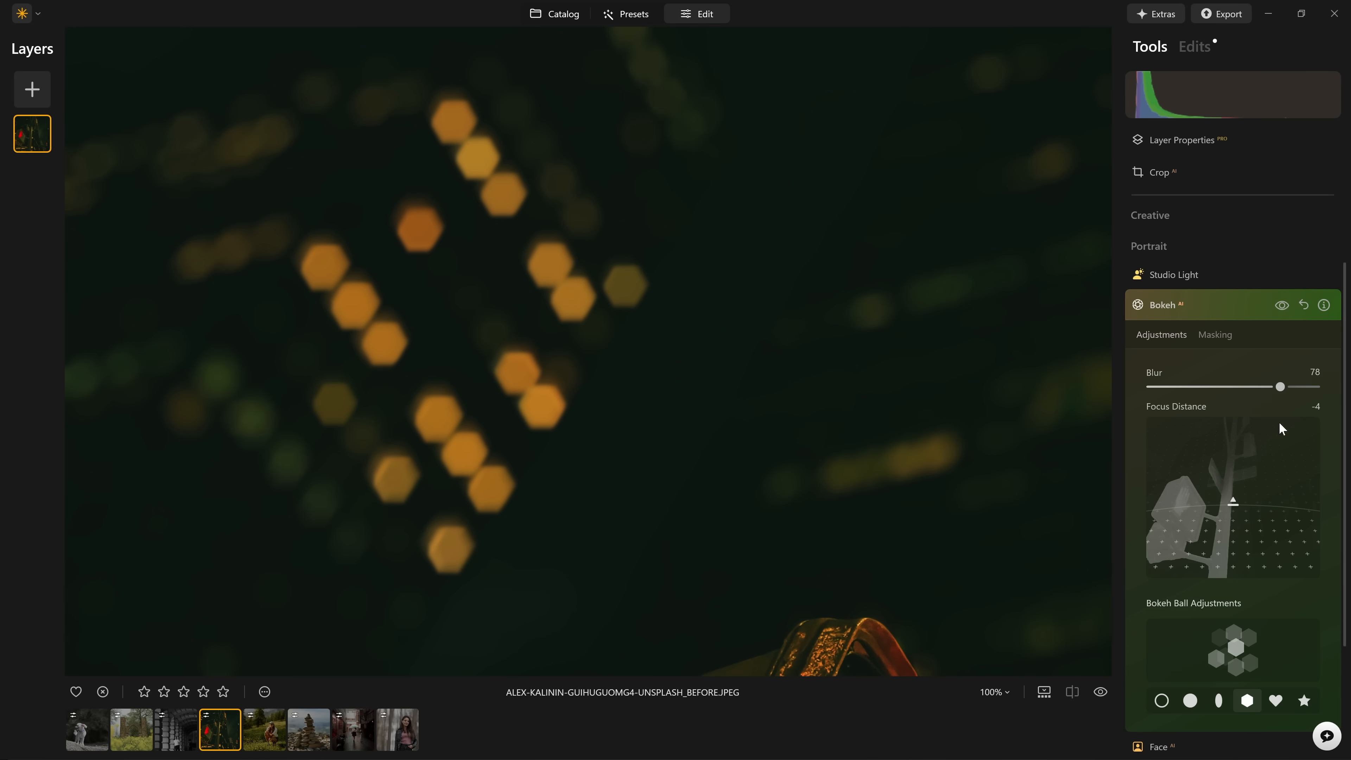
# Try heart-shaped and star-shaped bokeh balls on the background lights and view the hearts in the whole photo.
pyautogui.click(1276, 702)
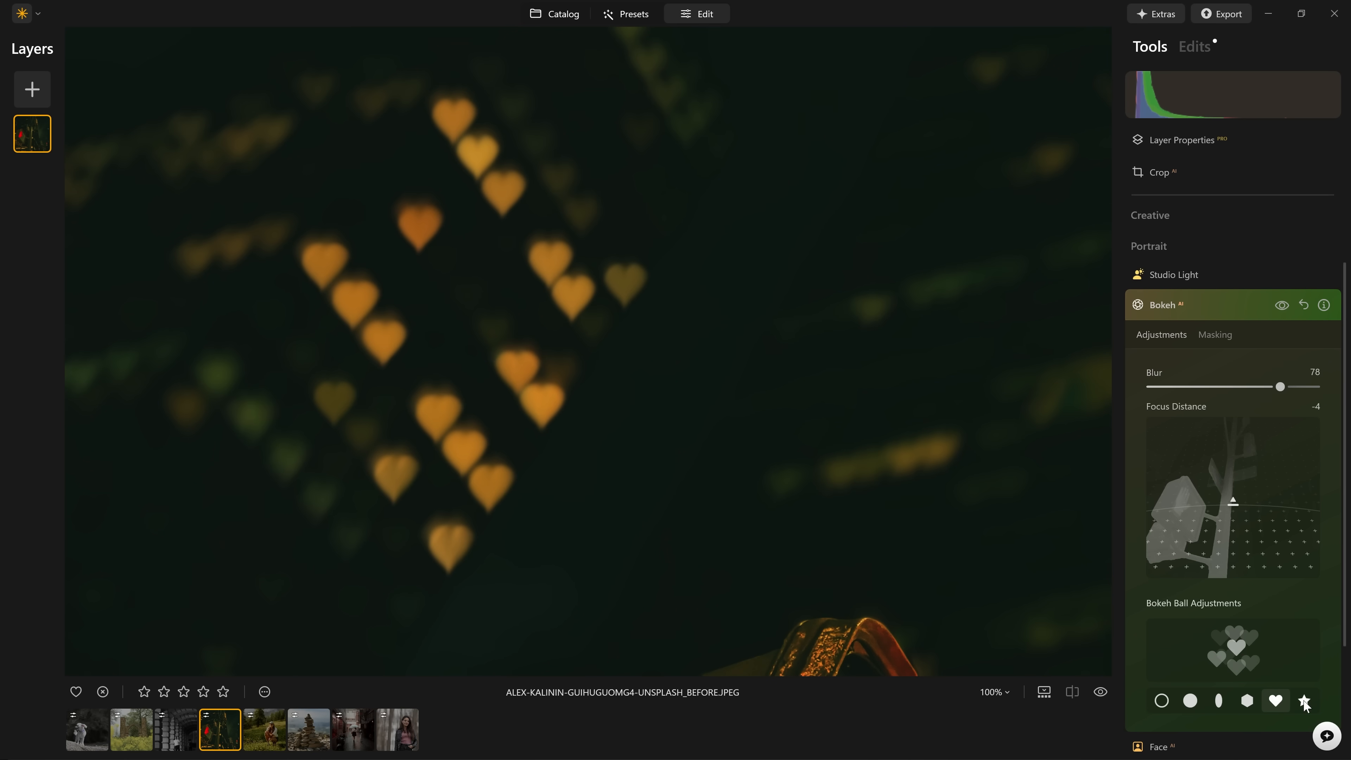
pyautogui.click(1305, 702)
pyautogui.click(1276, 702)
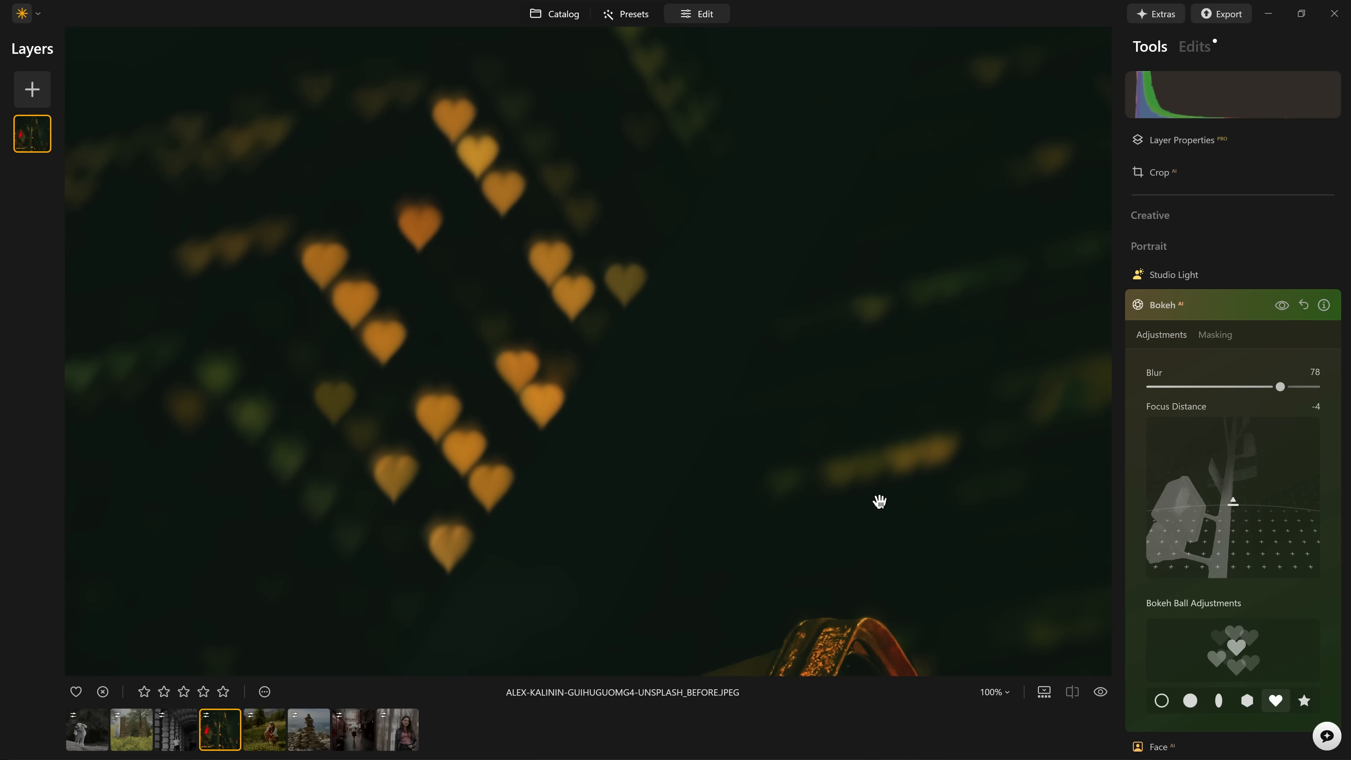
pyautogui.click(878, 500)
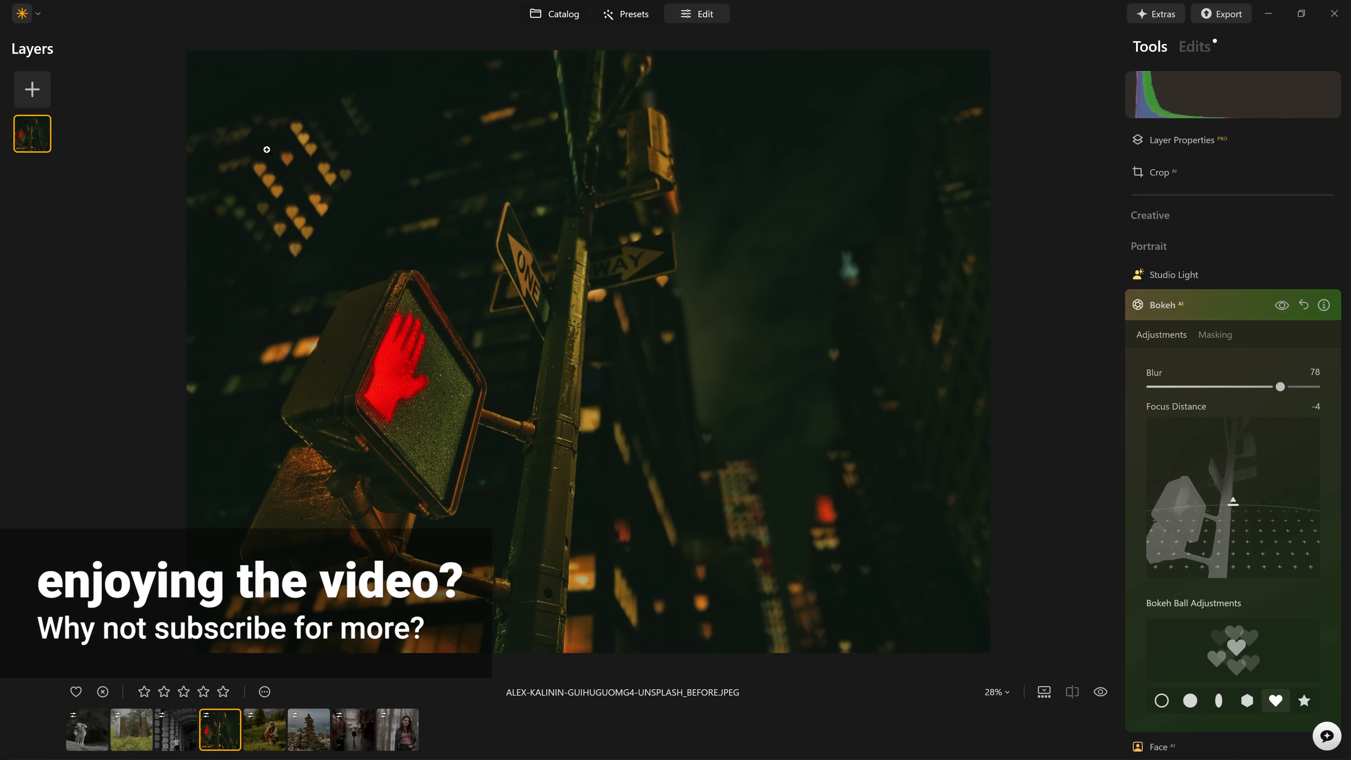
# Compare round and oval bokeh balls on the crosswalk-signal photo and finish with the hexagonal shape.
pyautogui.scroll(3, 298, 153)
pyautogui.click(1247, 701)
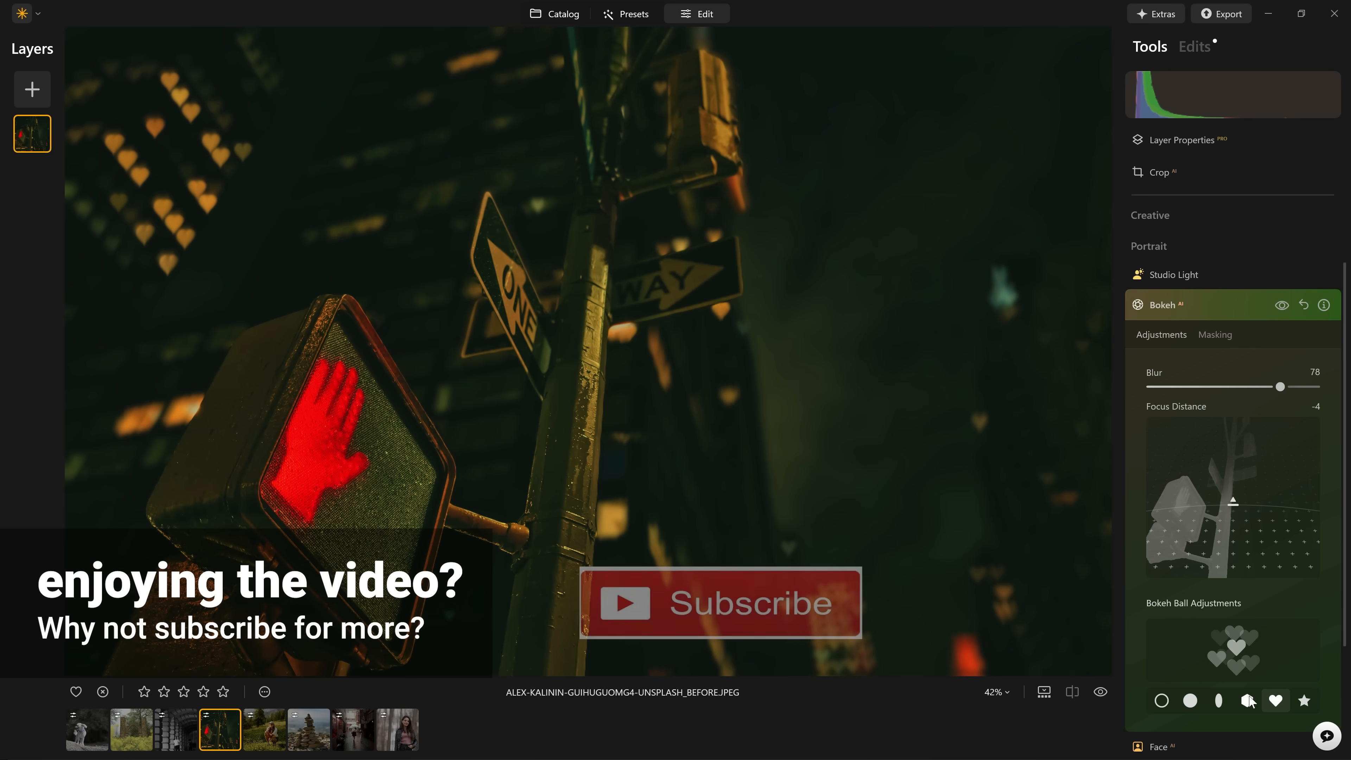
pyautogui.click(1192, 704)
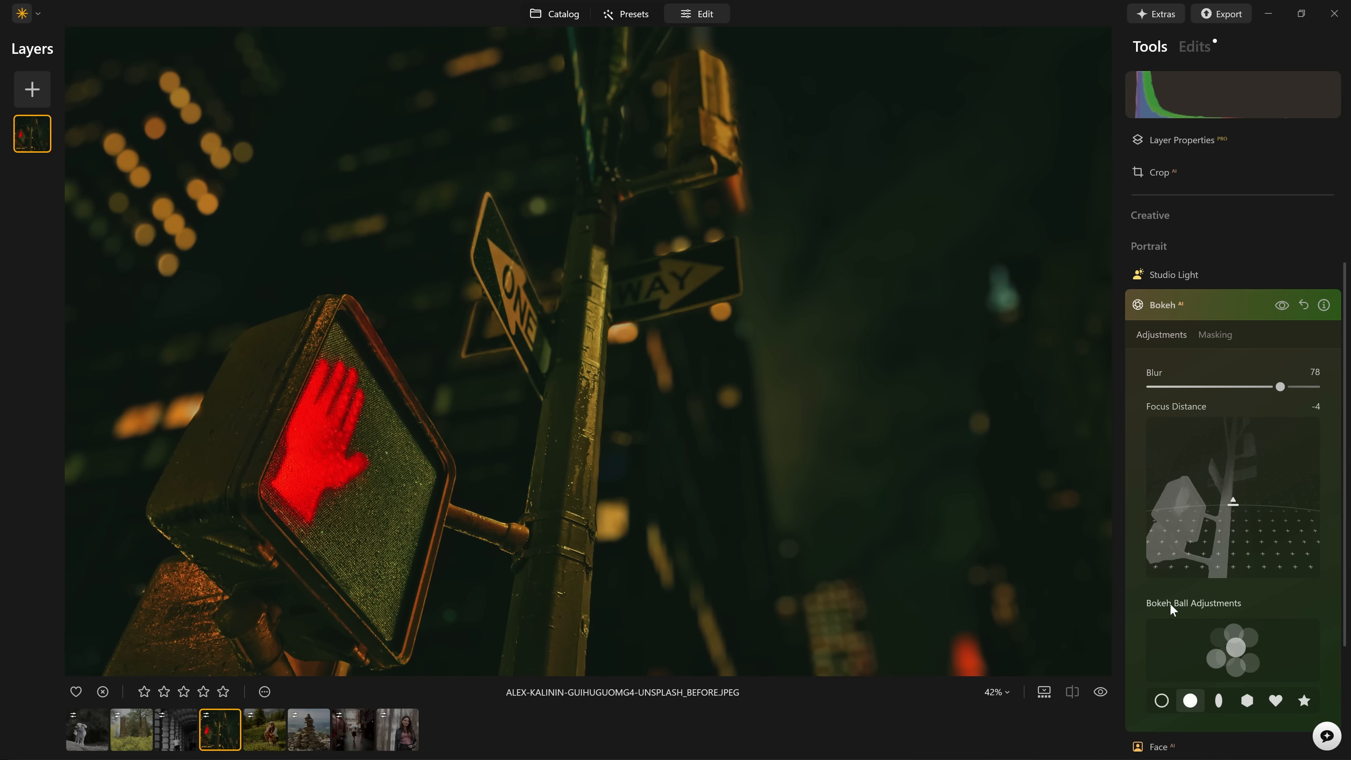
pyautogui.click(1219, 701)
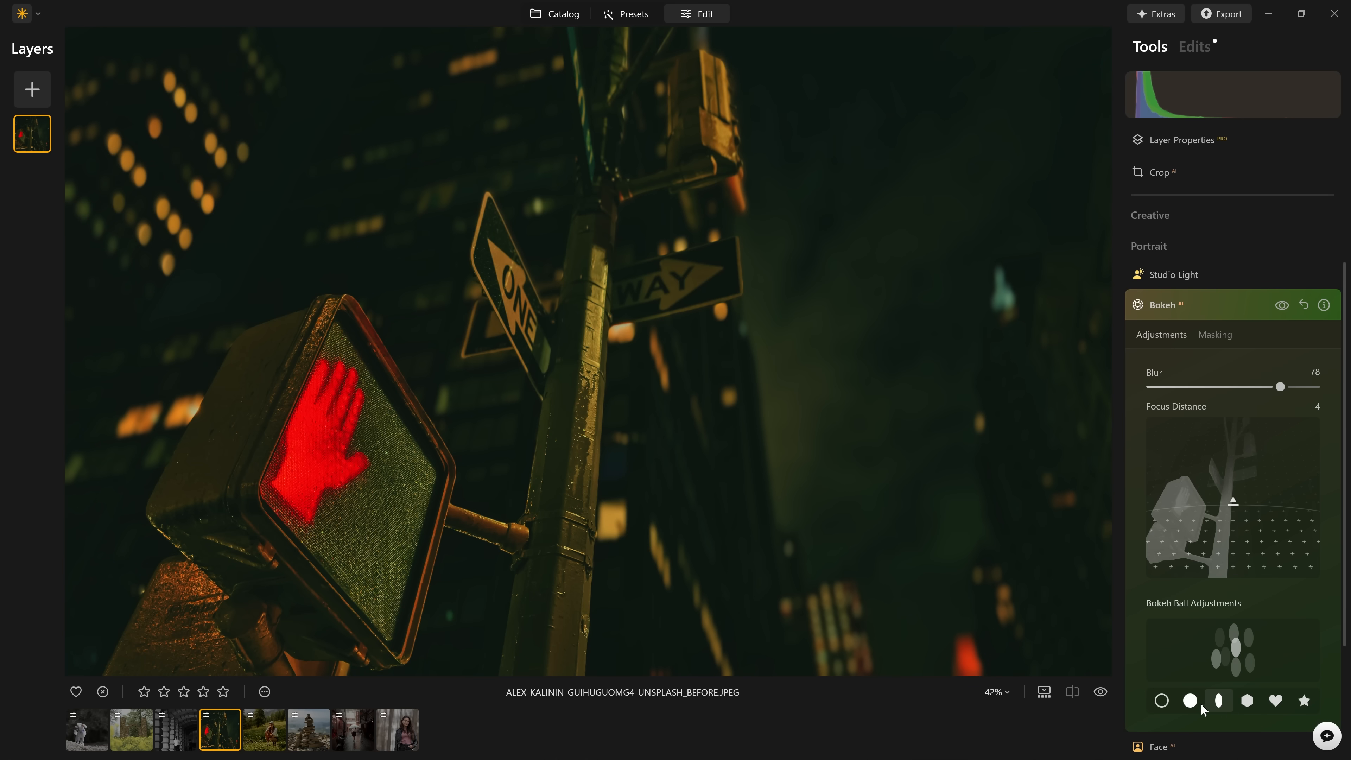
pyautogui.click(1246, 701)
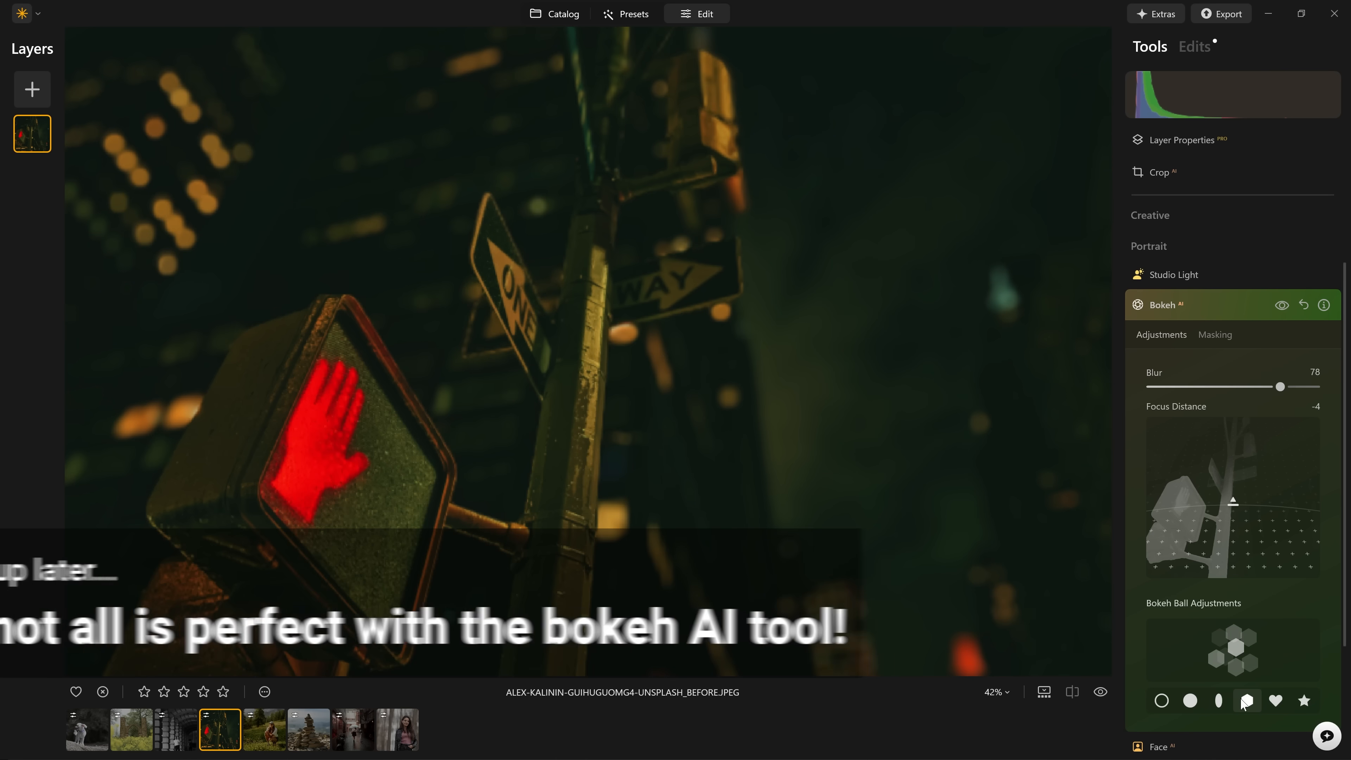
pyautogui.click(1234, 313)
# Open the photo of the woman in the leather jacket among the trees and set its Bokeh Blur to 100.
pyautogui.click(407, 729)
pyautogui.rightClick(600, 439)
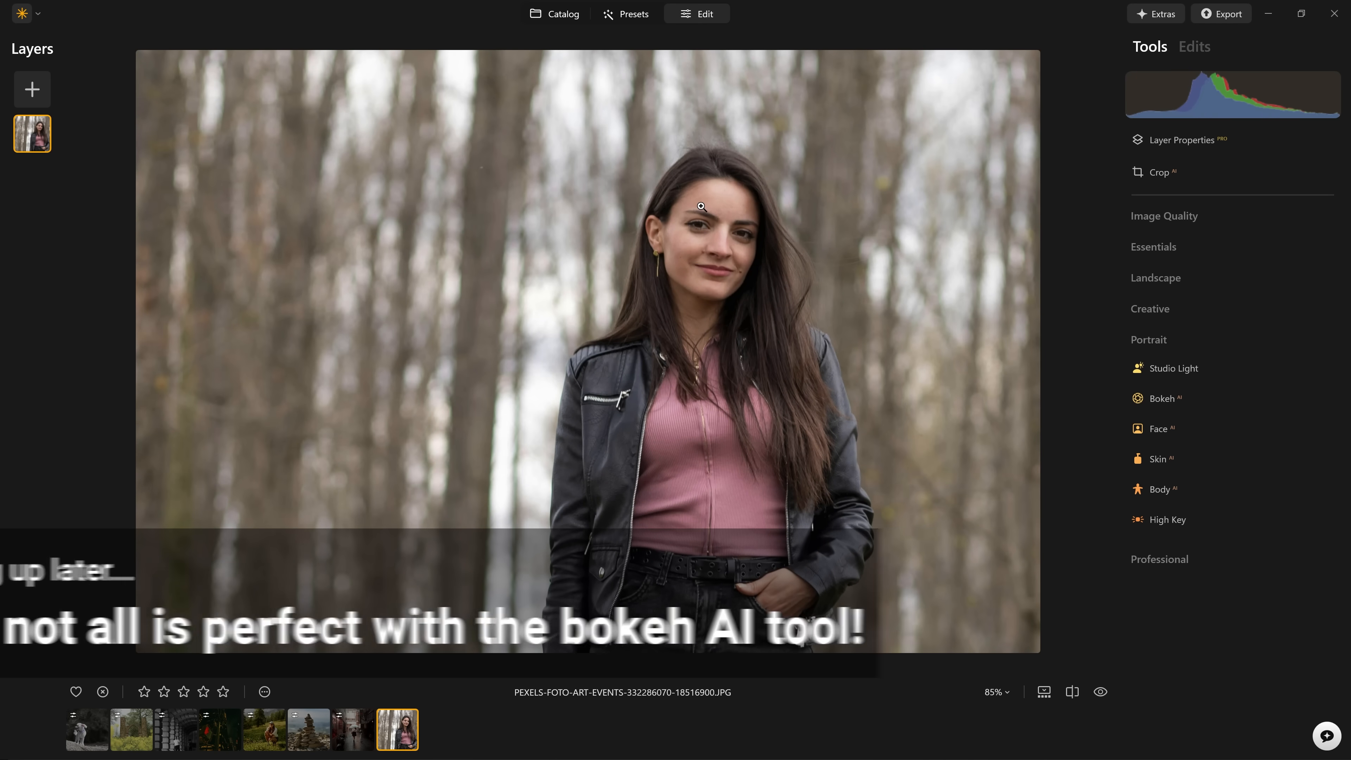
pyautogui.scroll(2, 617, 234)
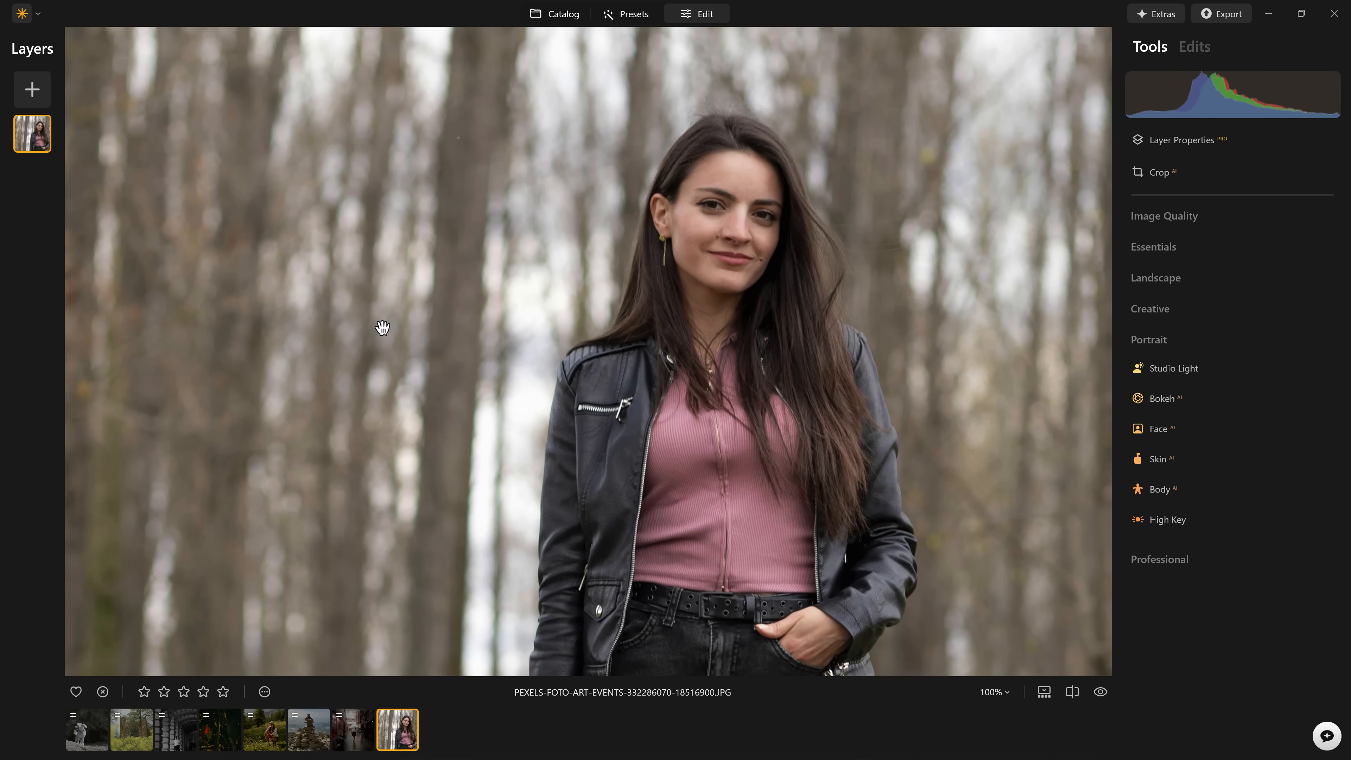
pyautogui.scroll(3, 383, 327)
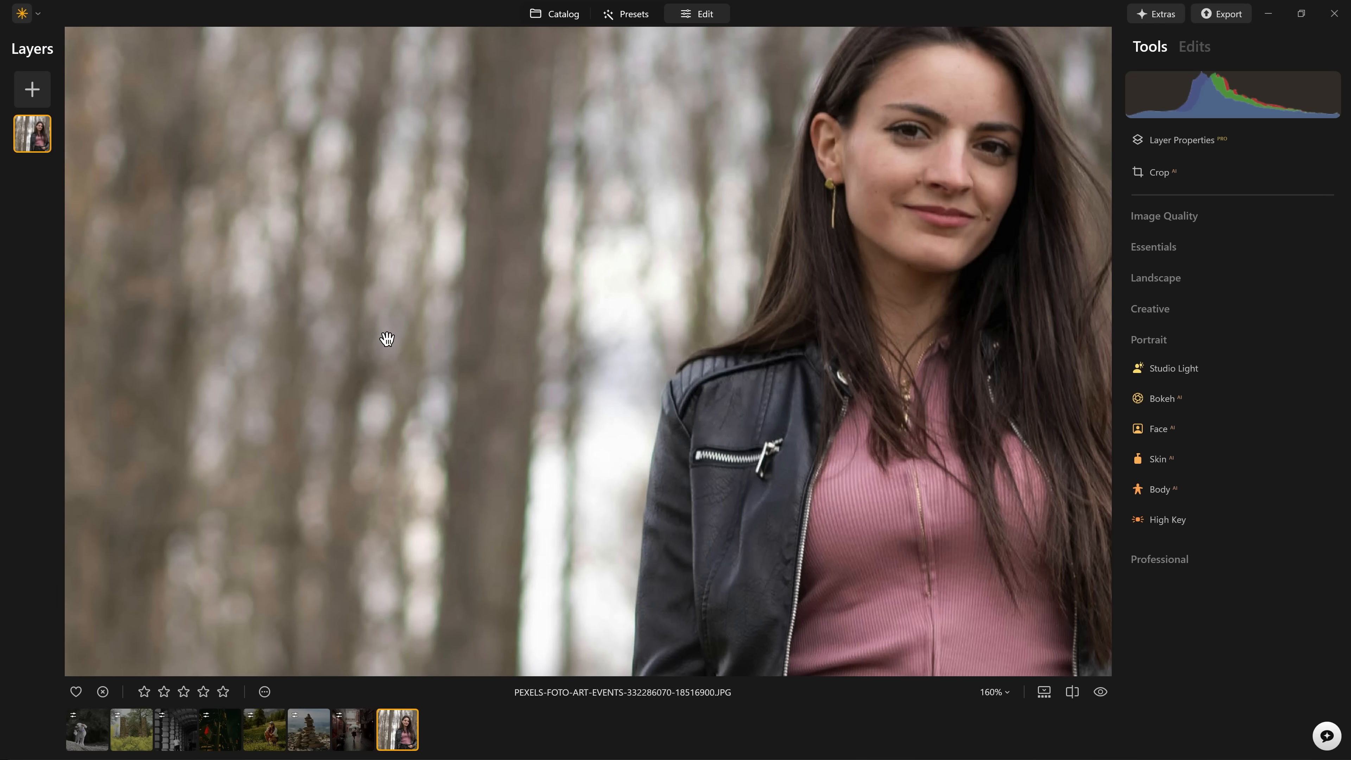
pyautogui.scroll(-3, 425, 303)
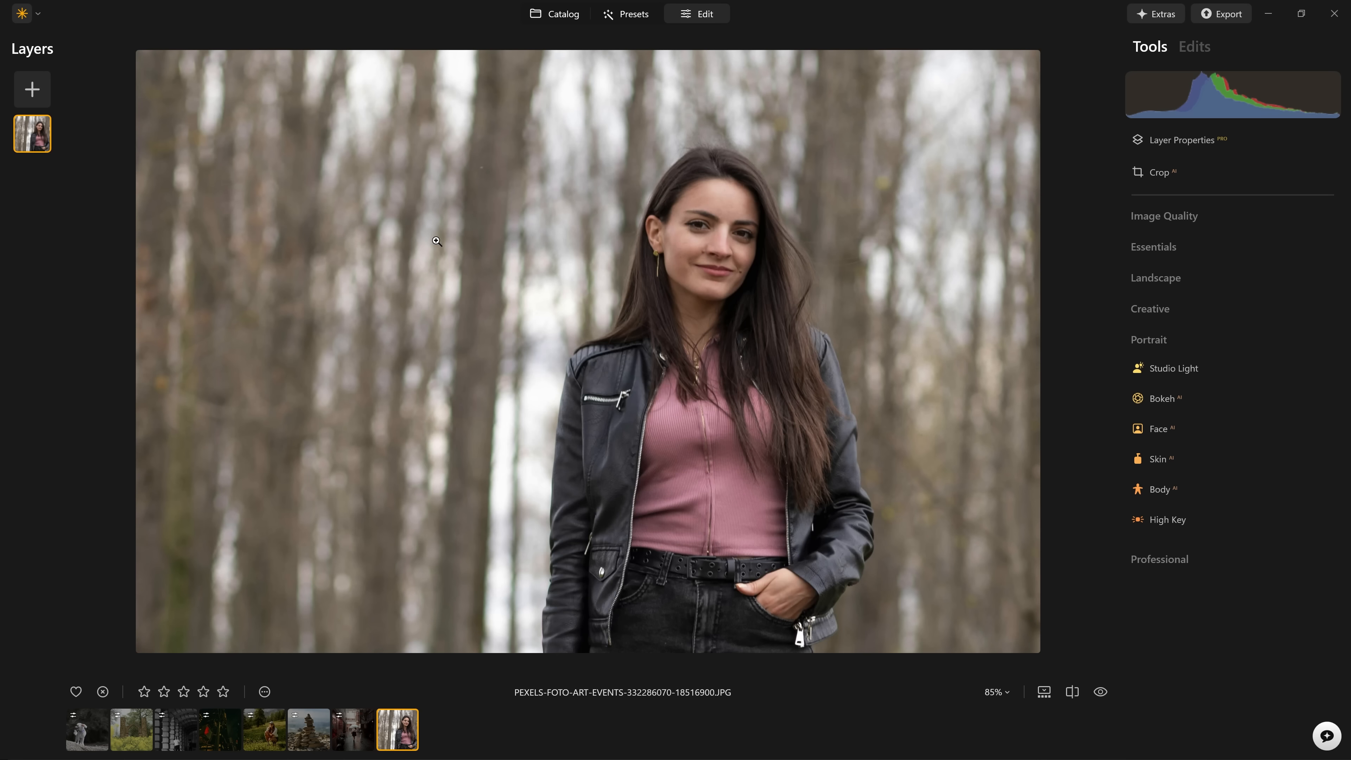
pyautogui.click(1148, 402)
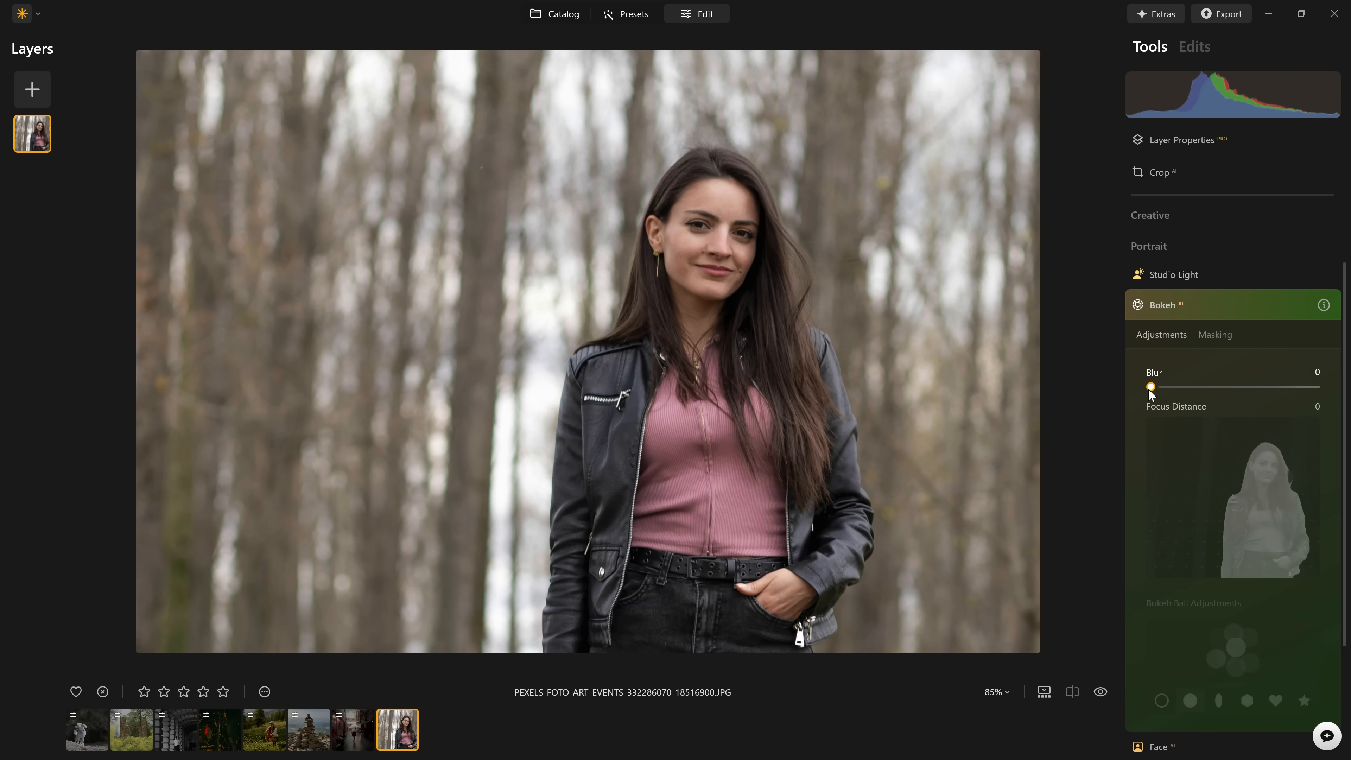
pyautogui.moveTo(1149, 390); pyautogui.dragTo(1343, 410)
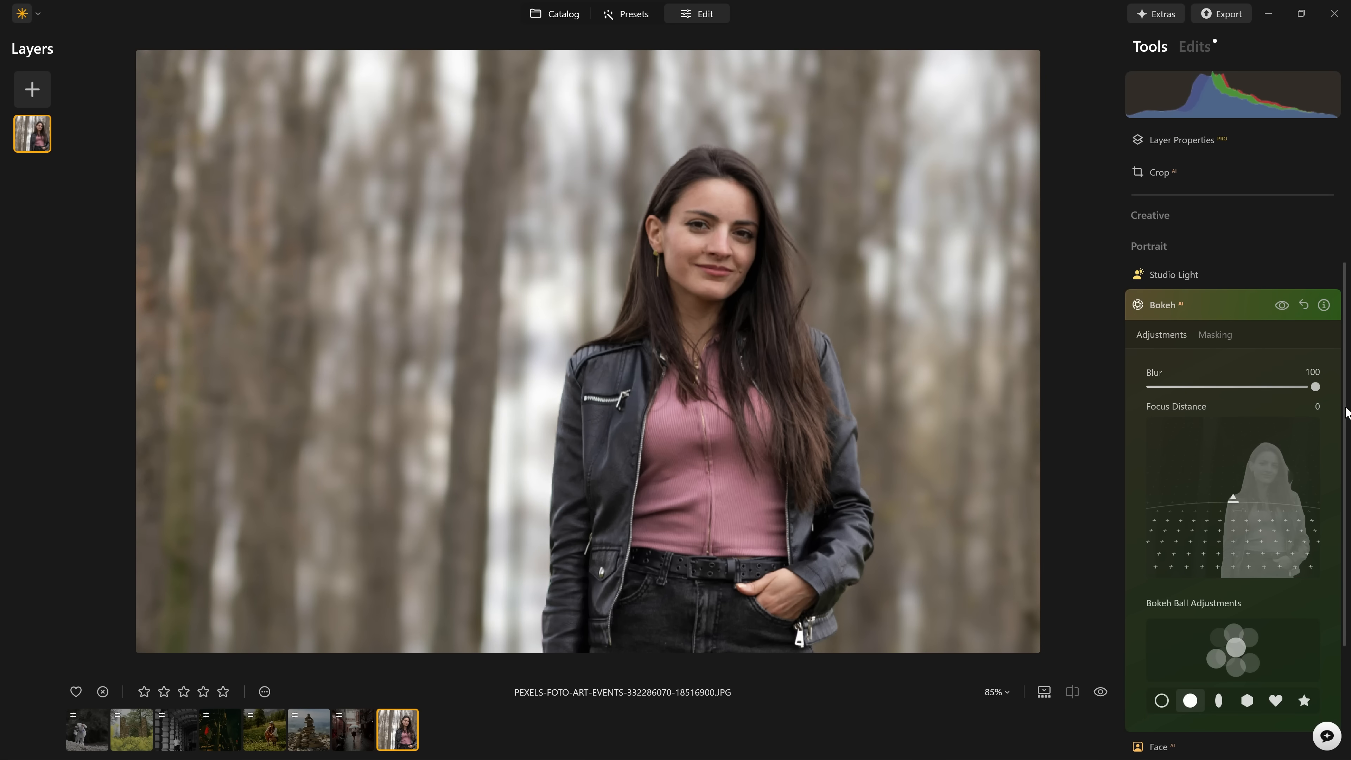
# Compare the forest background behind the woman with and without the Bokeh effect.
pyautogui.click(1282, 306)
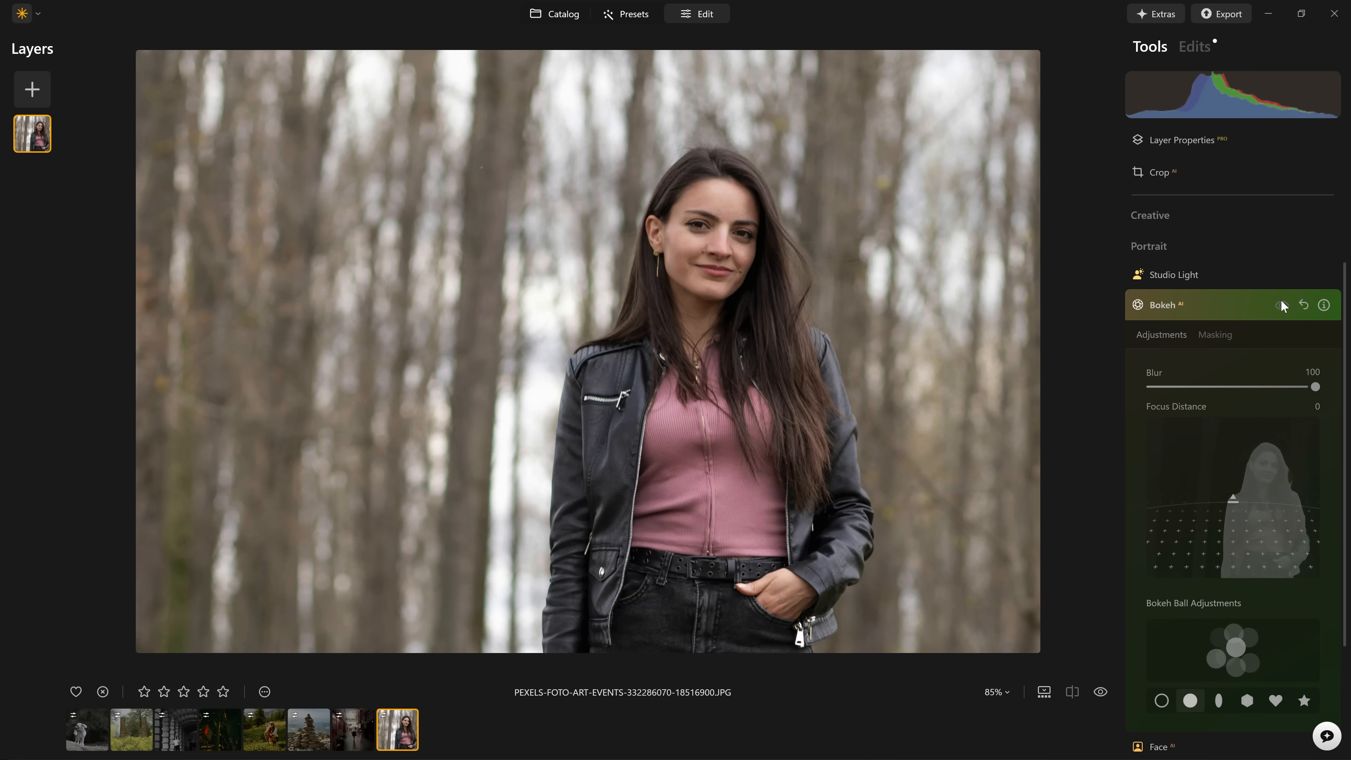
pyautogui.click(1281, 302)
pyautogui.click(1282, 305)
pyautogui.click(1282, 305)
pyautogui.click(1282, 309)
pyautogui.click(1283, 309)
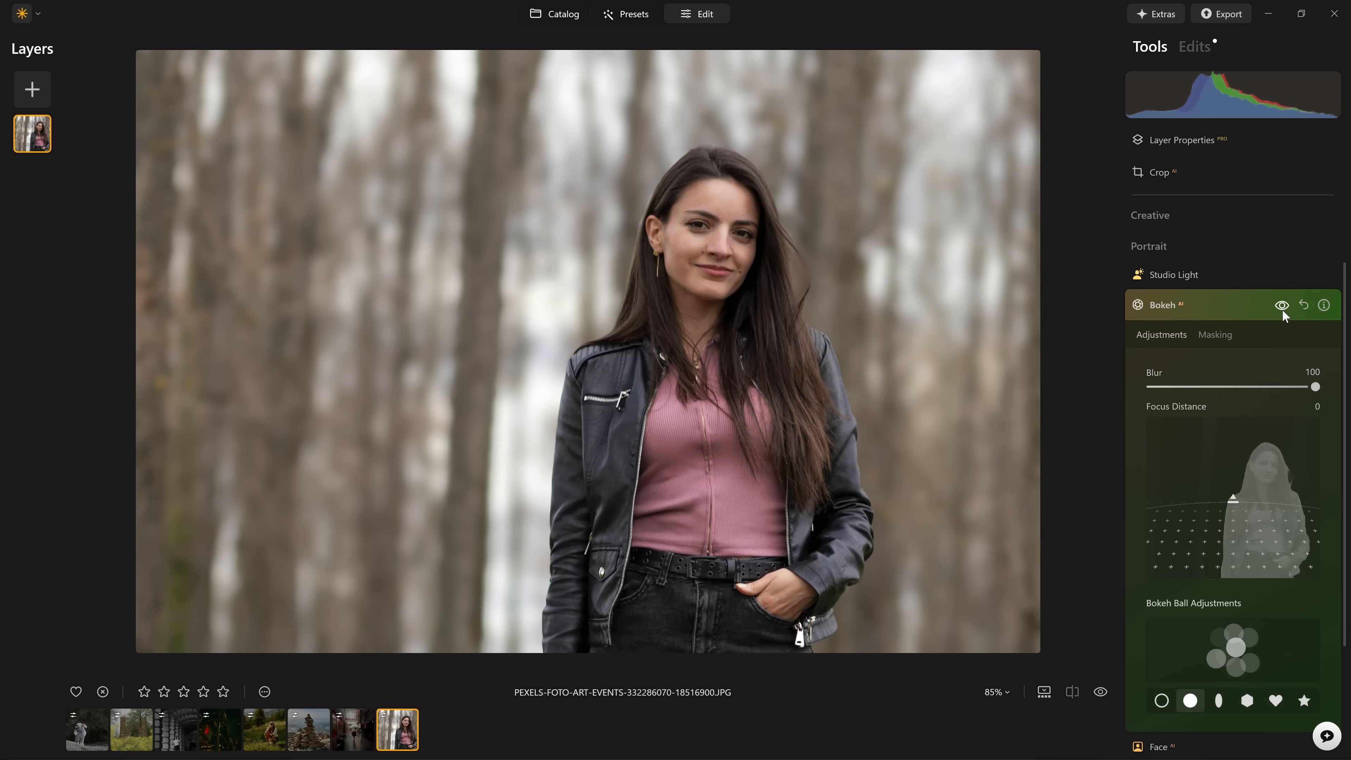
pyautogui.click(1283, 309)
pyautogui.click(1282, 310)
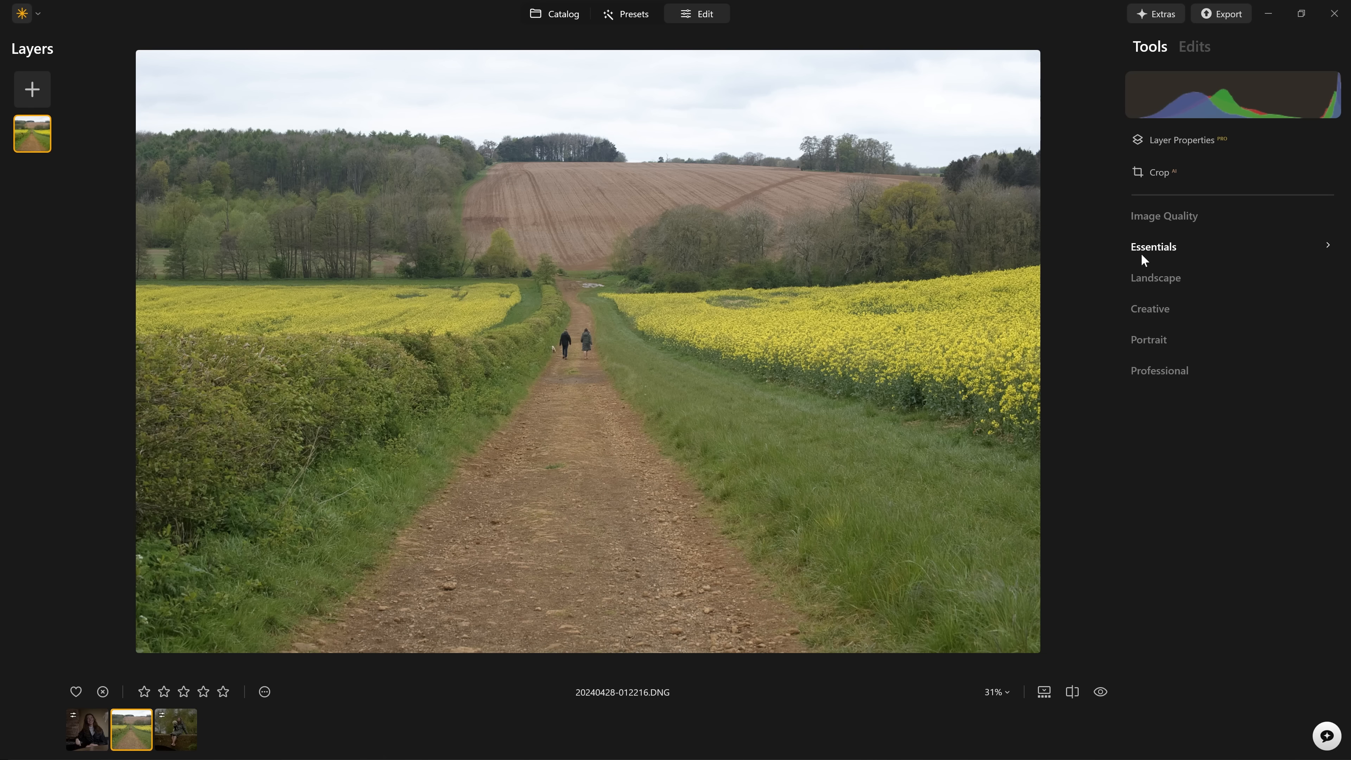
# Set the Enhance Accent to 100 on the photo of the path between yellow fields and compare it with the original.
pyautogui.click(1144, 252)
pyautogui.click(1182, 313)
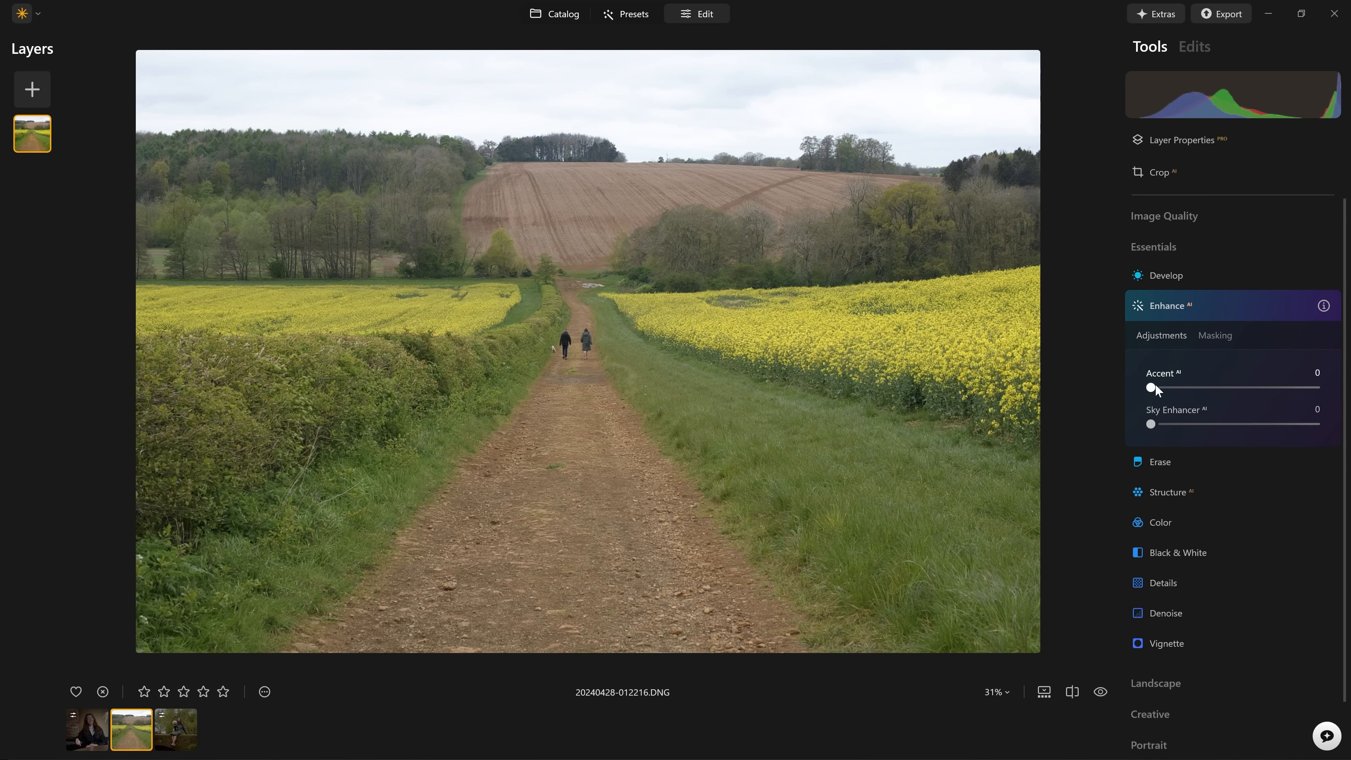
pyautogui.moveTo(1152, 387); pyautogui.dragTo(1324, 387)
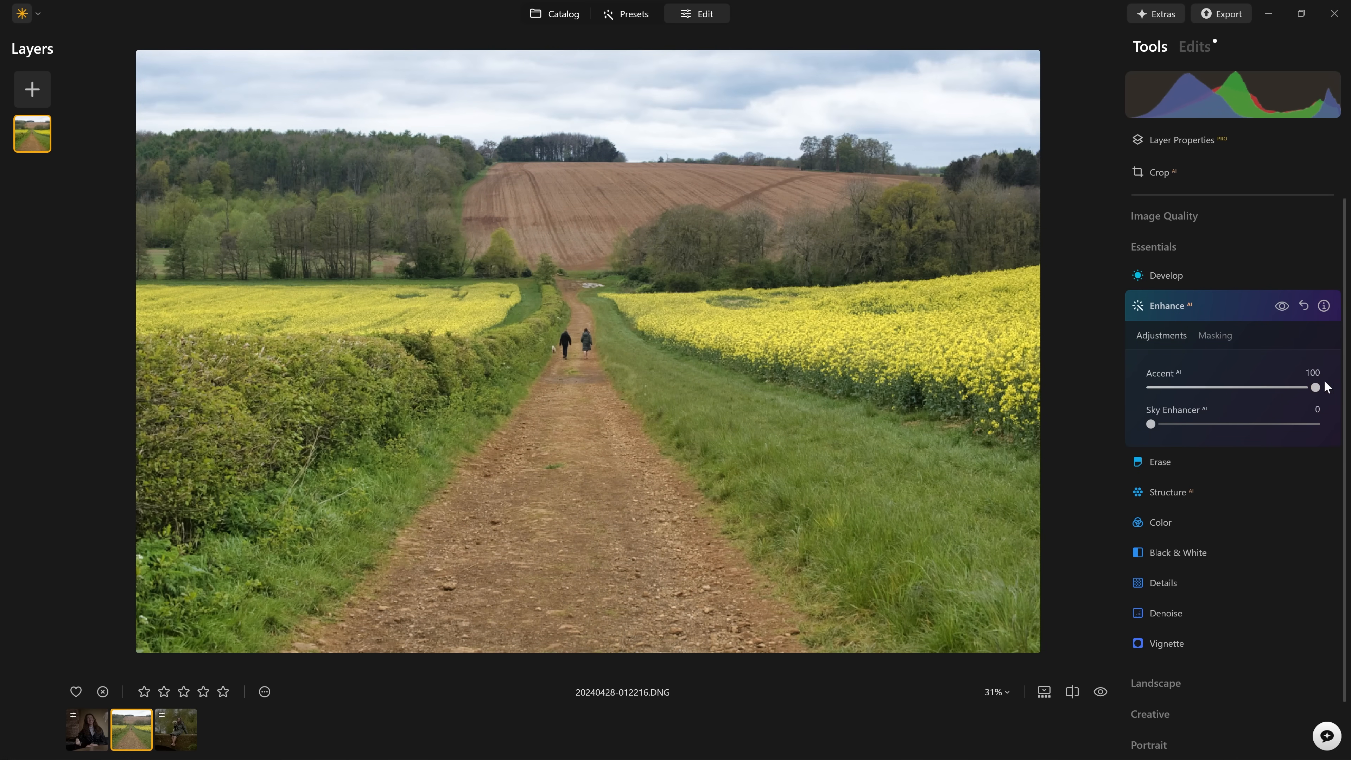
pyautogui.click(1283, 306)
pyautogui.click(1282, 306)
# Set the Structure Amount to 100 on the field path photo and compare the result with the effect off.
pyautogui.click(1219, 307)
pyautogui.click(1171, 366)
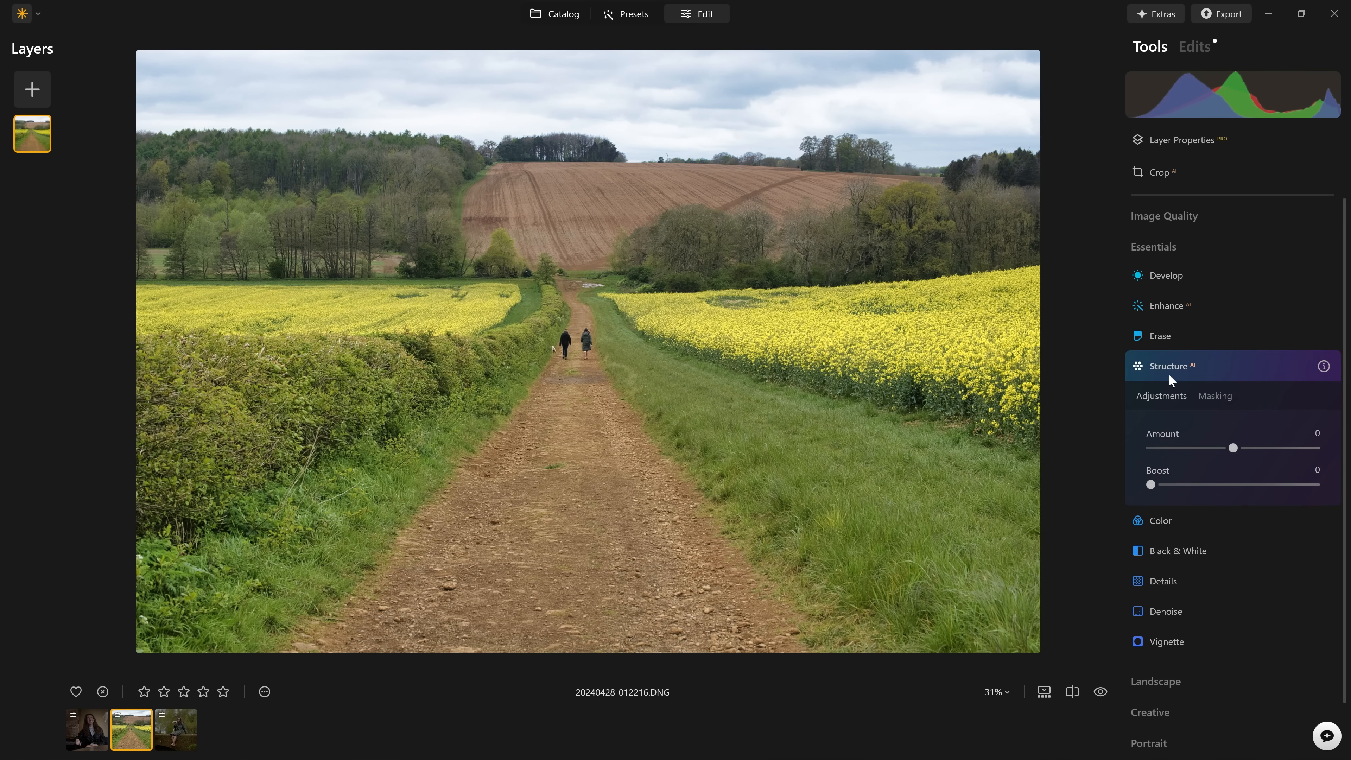
pyautogui.moveTo(1237, 448); pyautogui.dragTo(1320, 448)
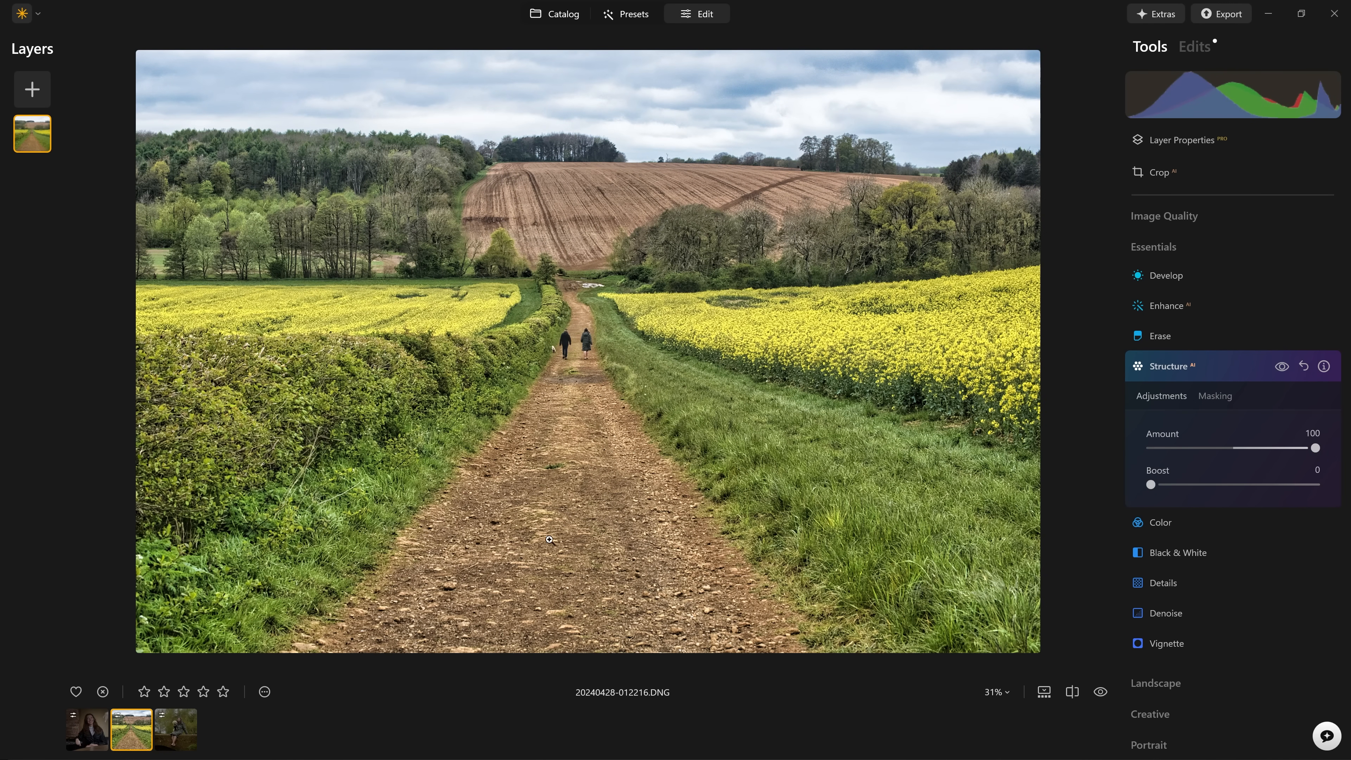
pyautogui.moveTo(1315, 453)
pyautogui.mouseDown()
pyautogui.moveTo(1259, 452)
pyautogui.moveTo(1316, 449)
pyautogui.mouseUp()
pyautogui.click(1284, 370)
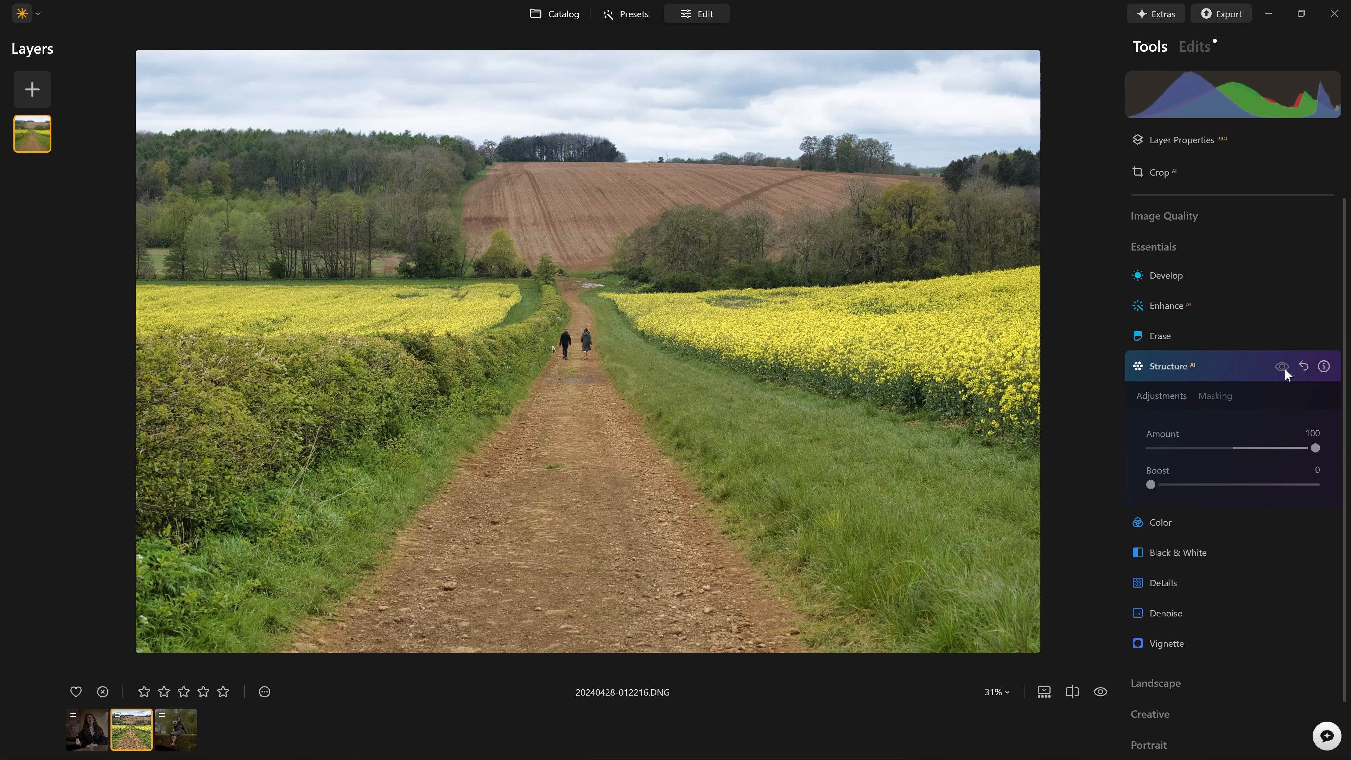
pyautogui.click(1283, 367)
# Limit the Structure effect to the dirt path with an Object Select mask and compare it on and off.
pyautogui.click(1218, 397)
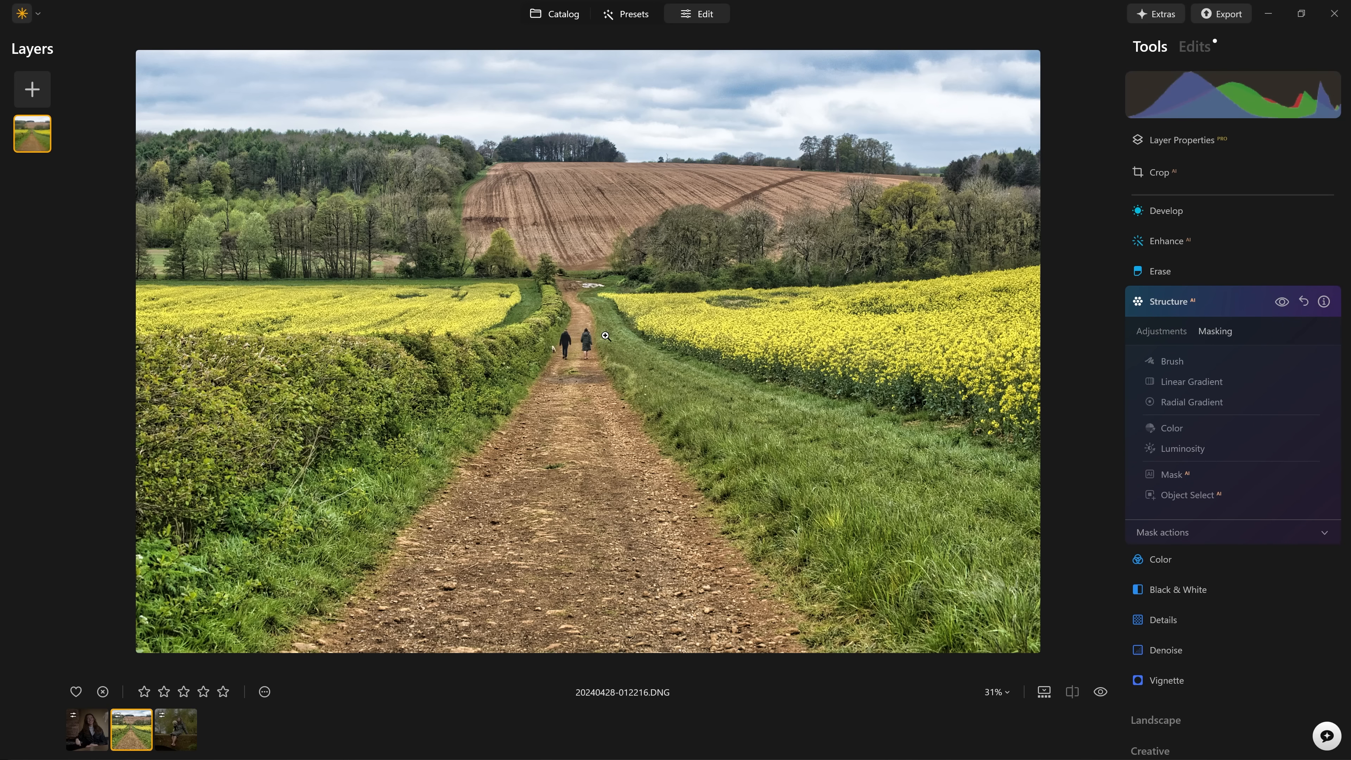
pyautogui.click(1215, 495)
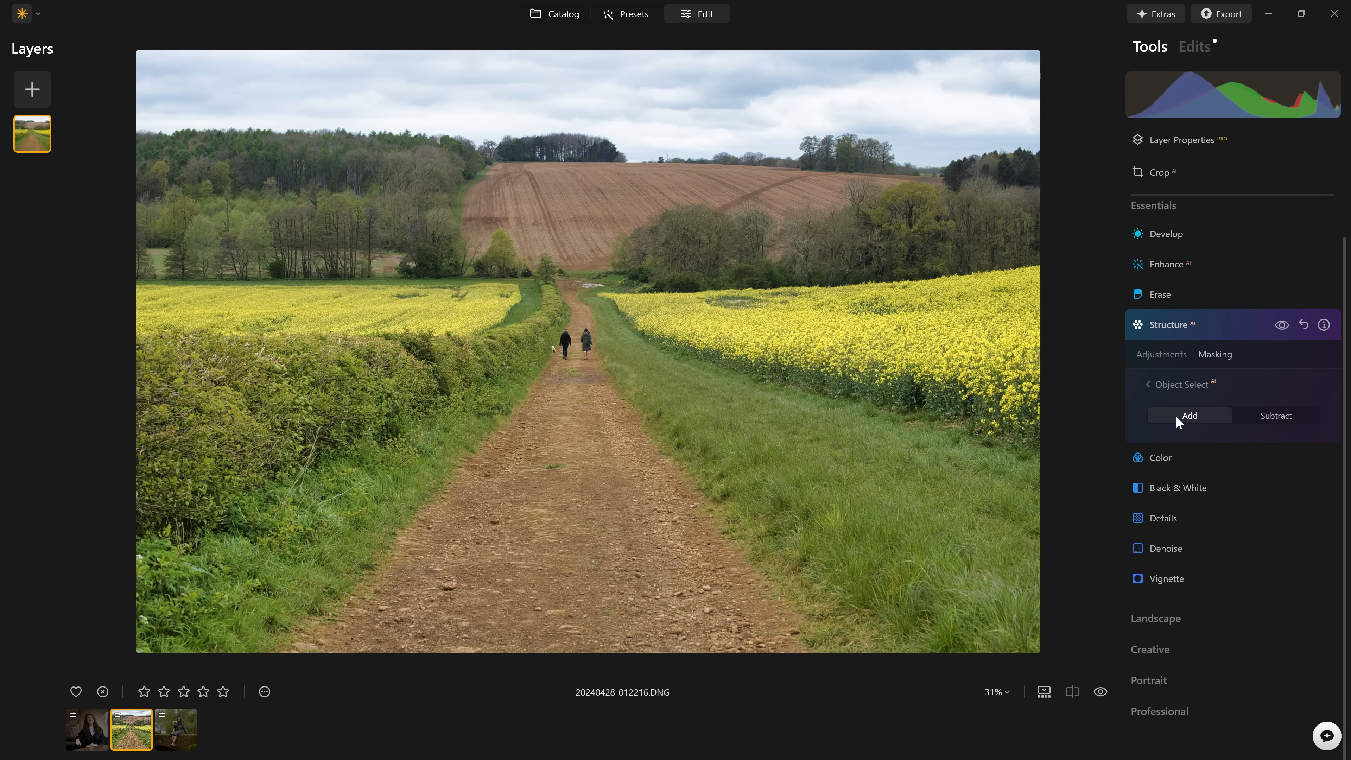
pyautogui.click(603, 419)
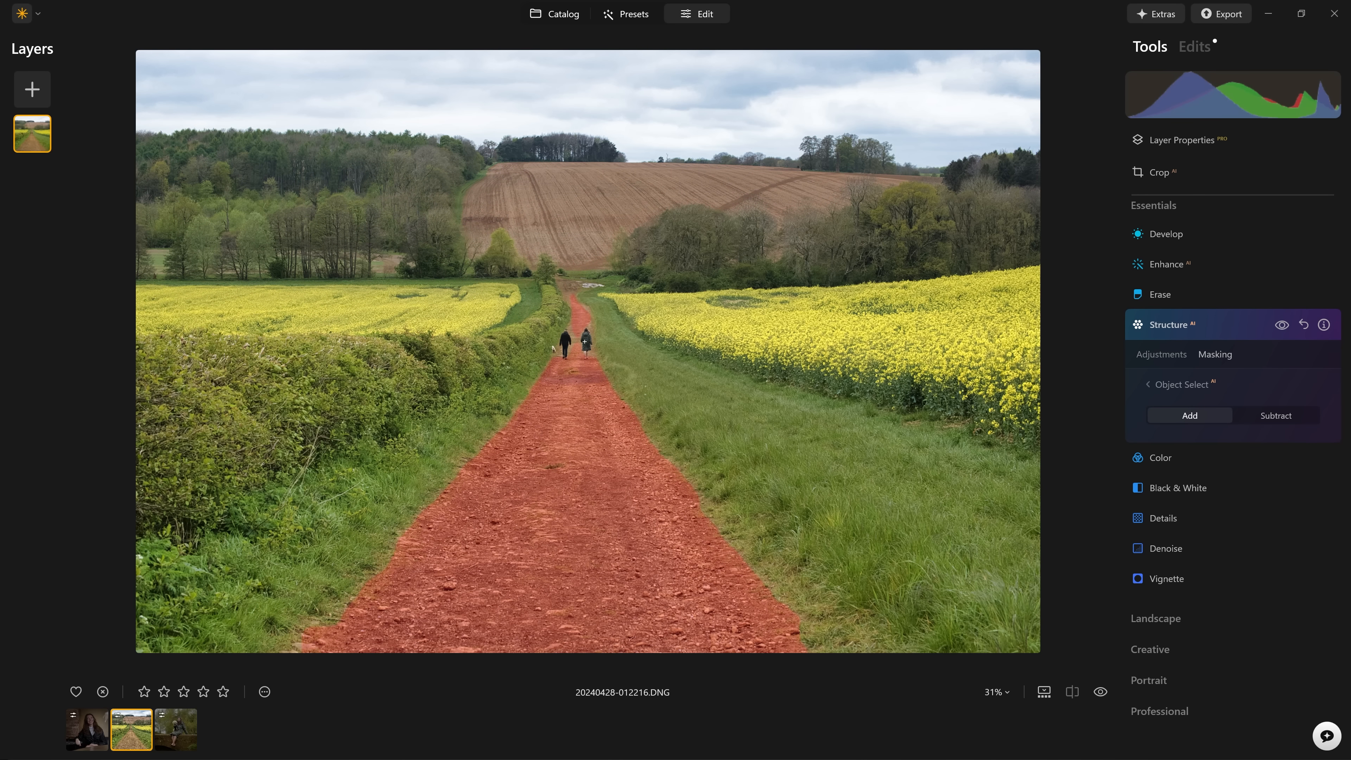
pyautogui.click(584, 377)
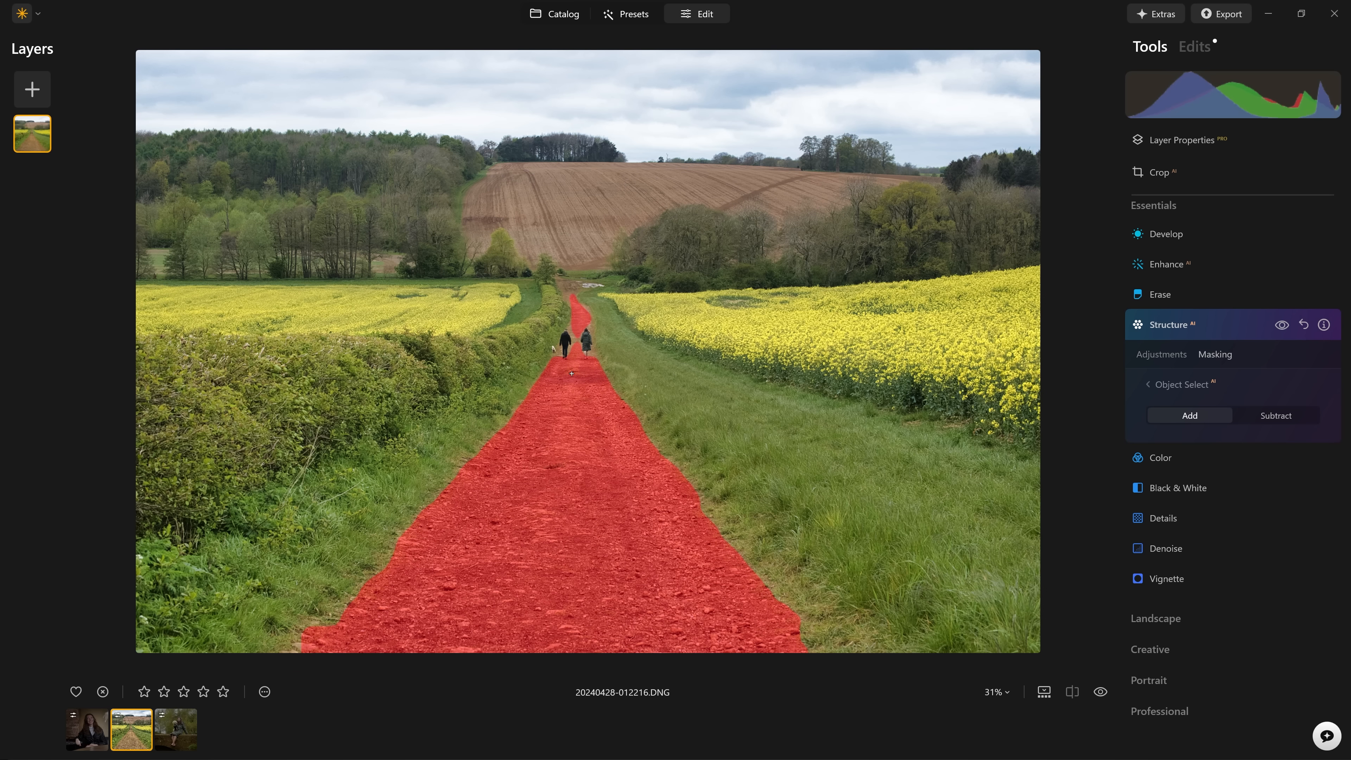
pyautogui.click(1197, 381)
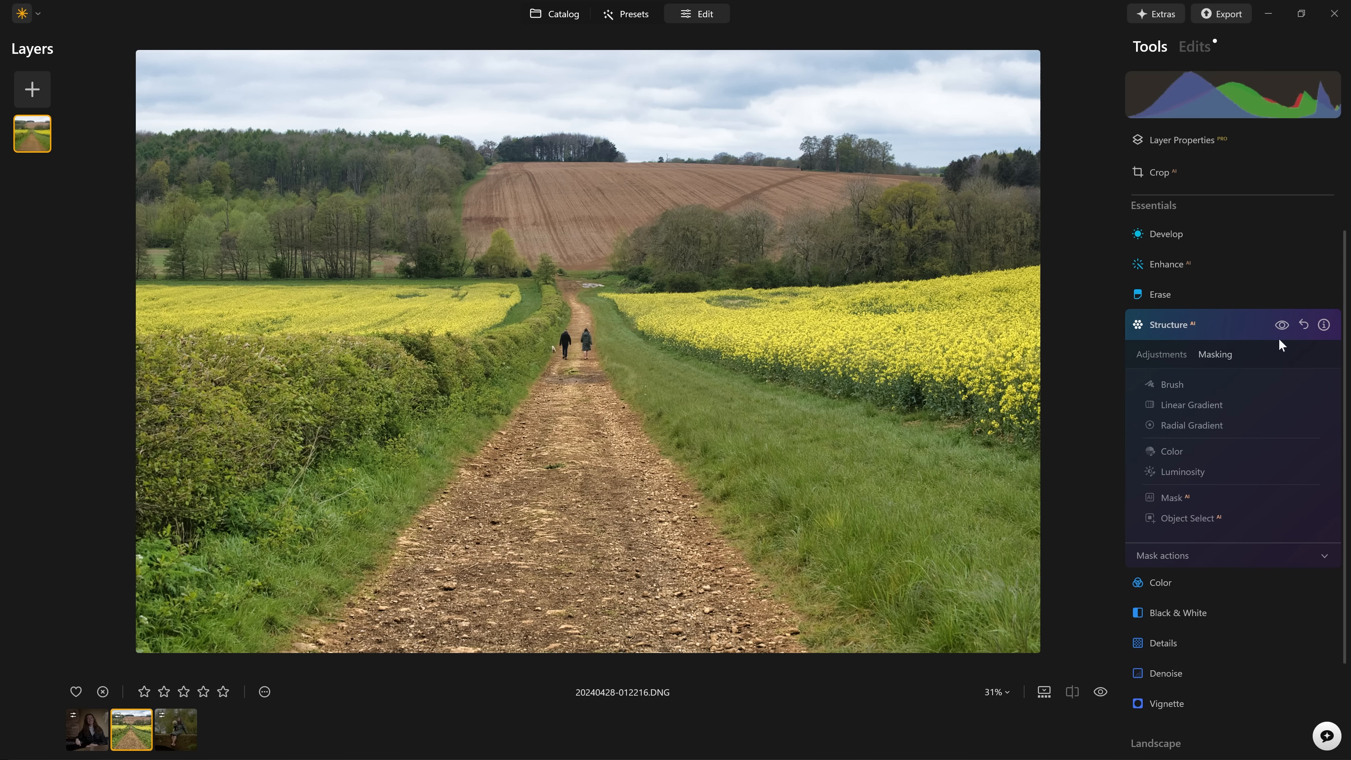
pyautogui.click(1285, 327)
pyautogui.click(1285, 327)
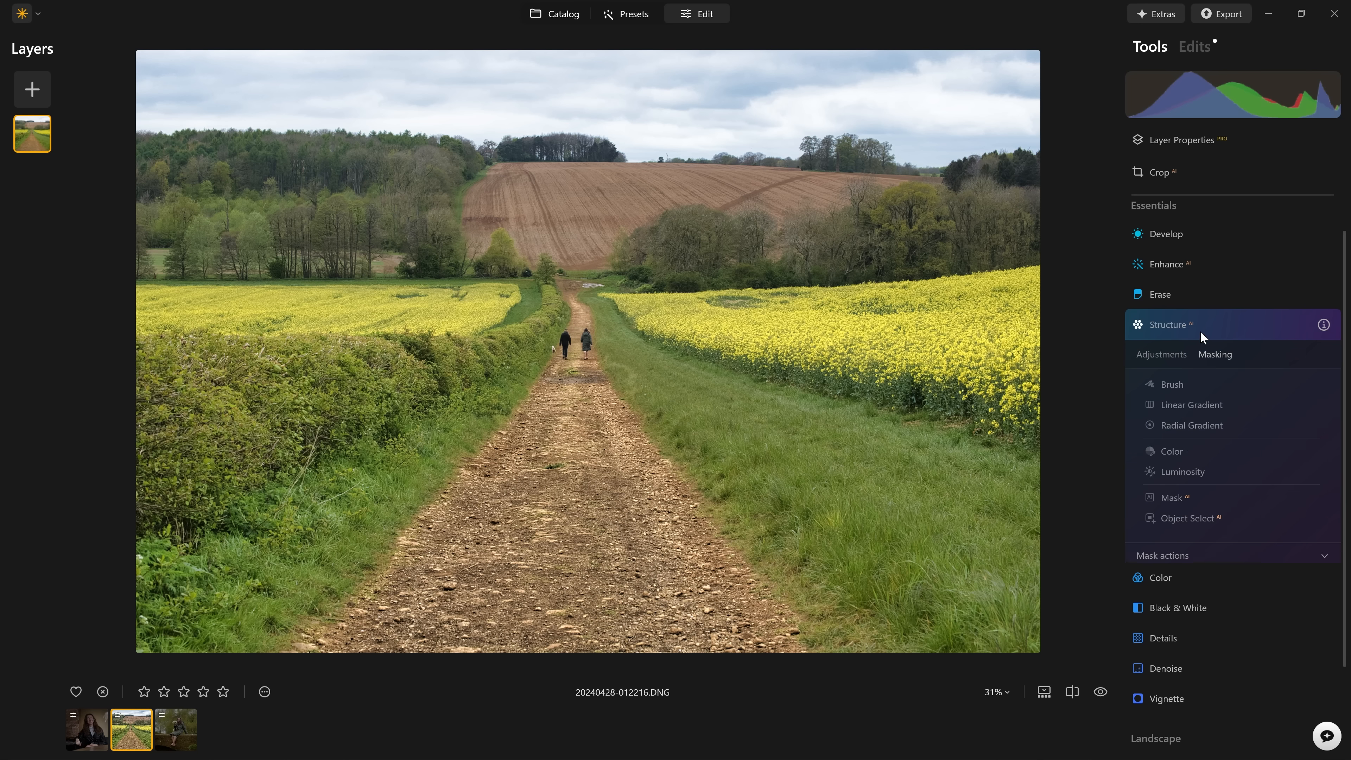
# In the Develop tool, set the photo's Exposure to 1.00 and Highlights to -62.
pyautogui.click(1190, 327)
pyautogui.click(1173, 275)
pyautogui.moveTo(1233, 416); pyautogui.dragTo(1250, 415)
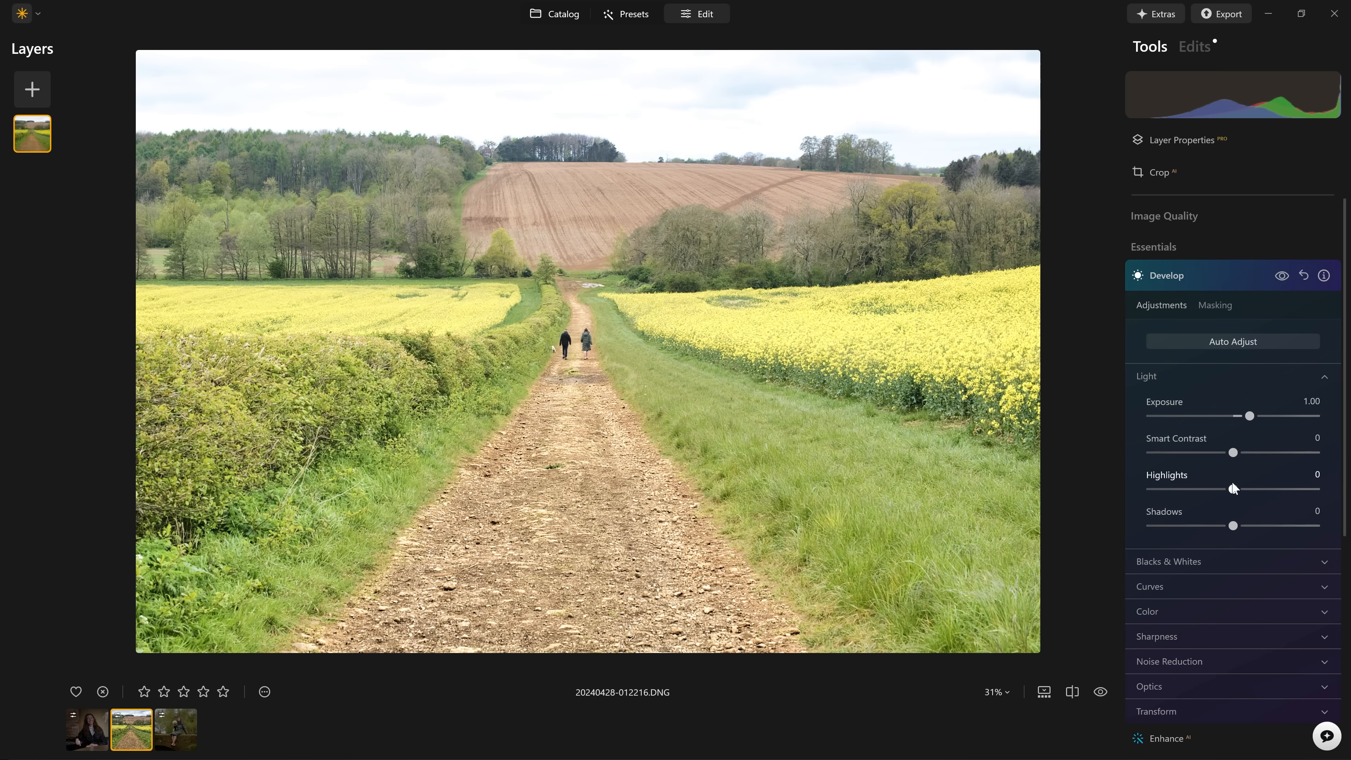
pyautogui.moveTo(1233, 489); pyautogui.dragTo(1182, 488)
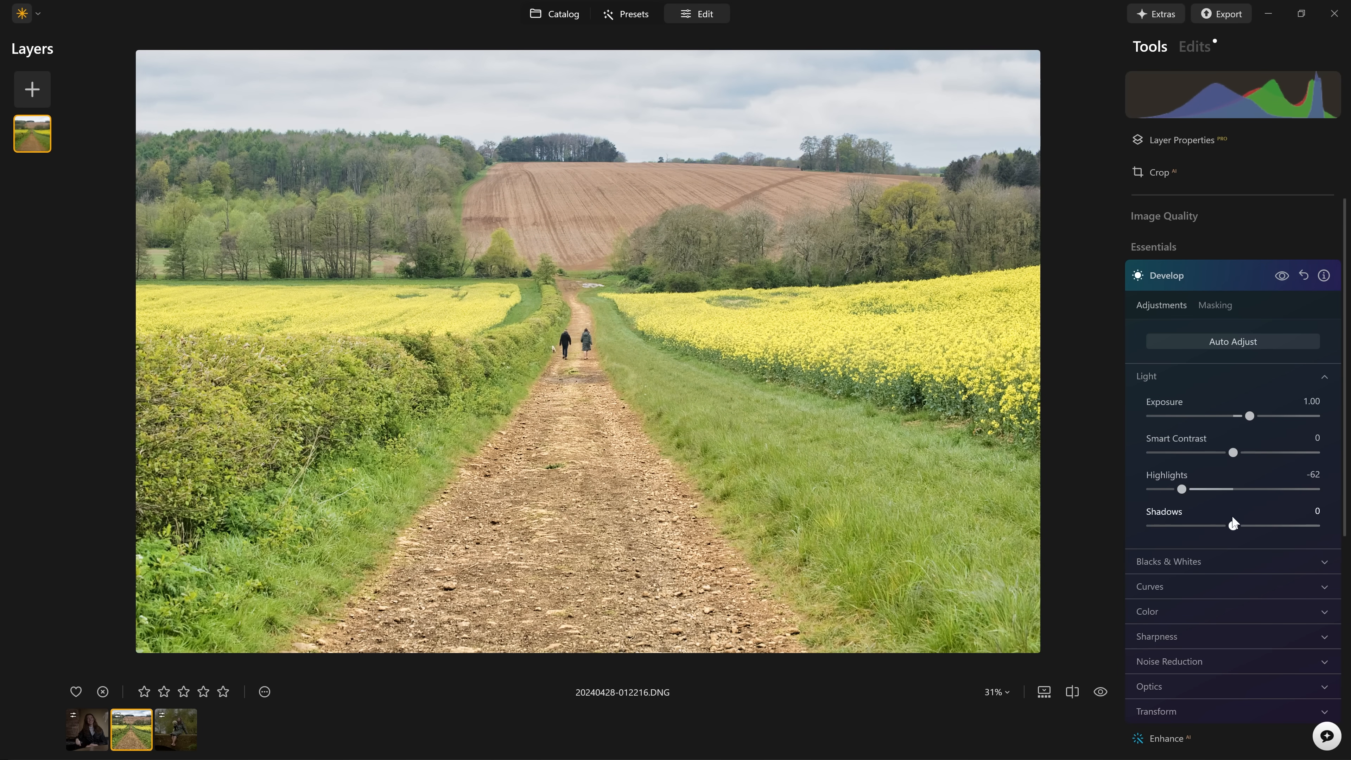
# Limit the Develop adjustments to the dirt path with an Object Select mask and compare them on and off.
pyautogui.click(1215, 304)
pyautogui.click(1179, 436)
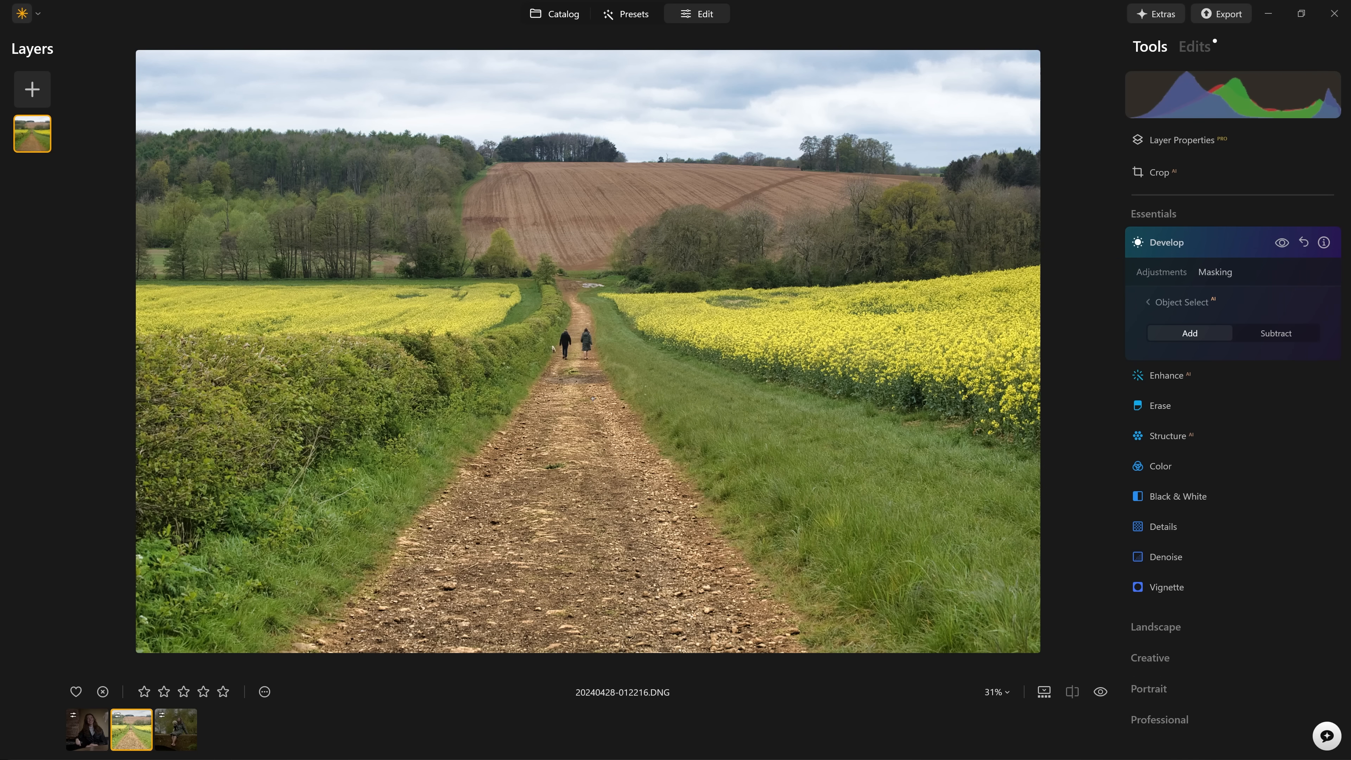
pyautogui.click(593, 399)
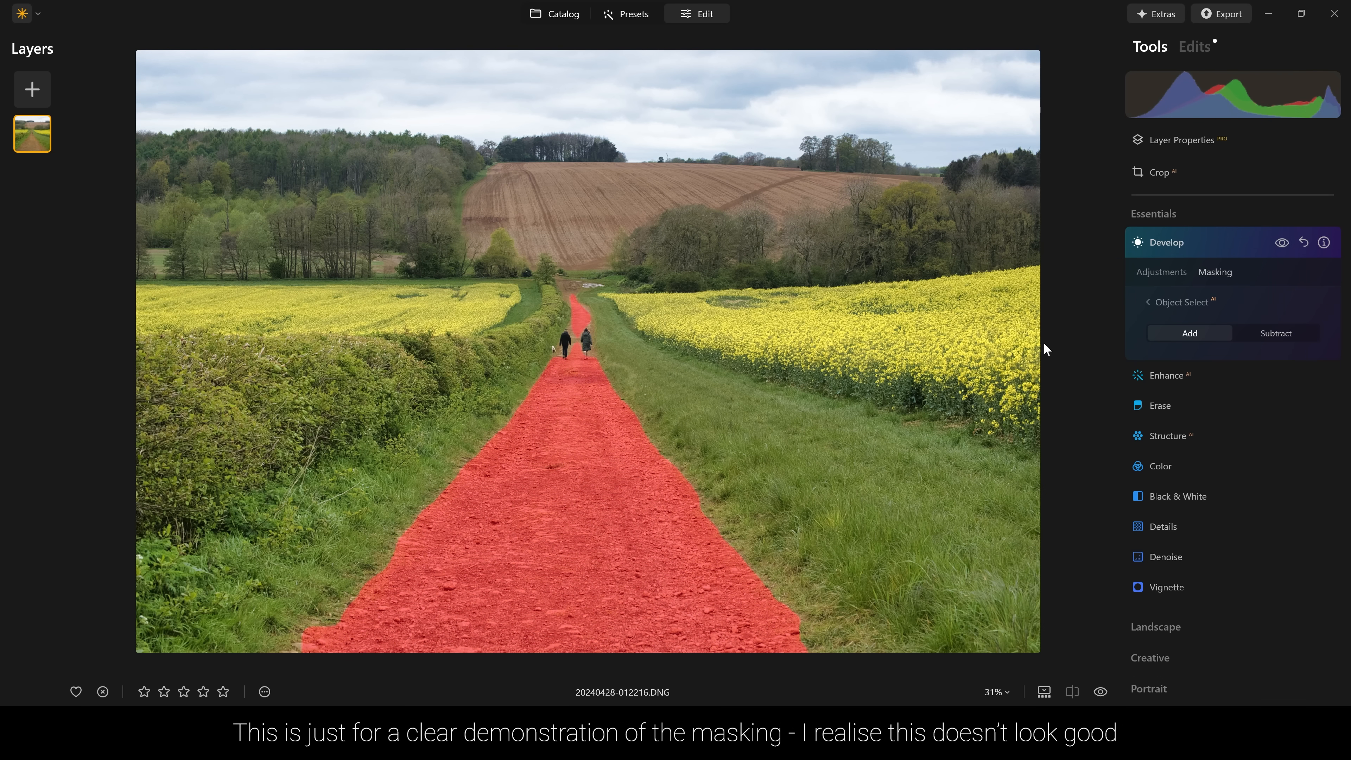
pyautogui.click(1171, 301)
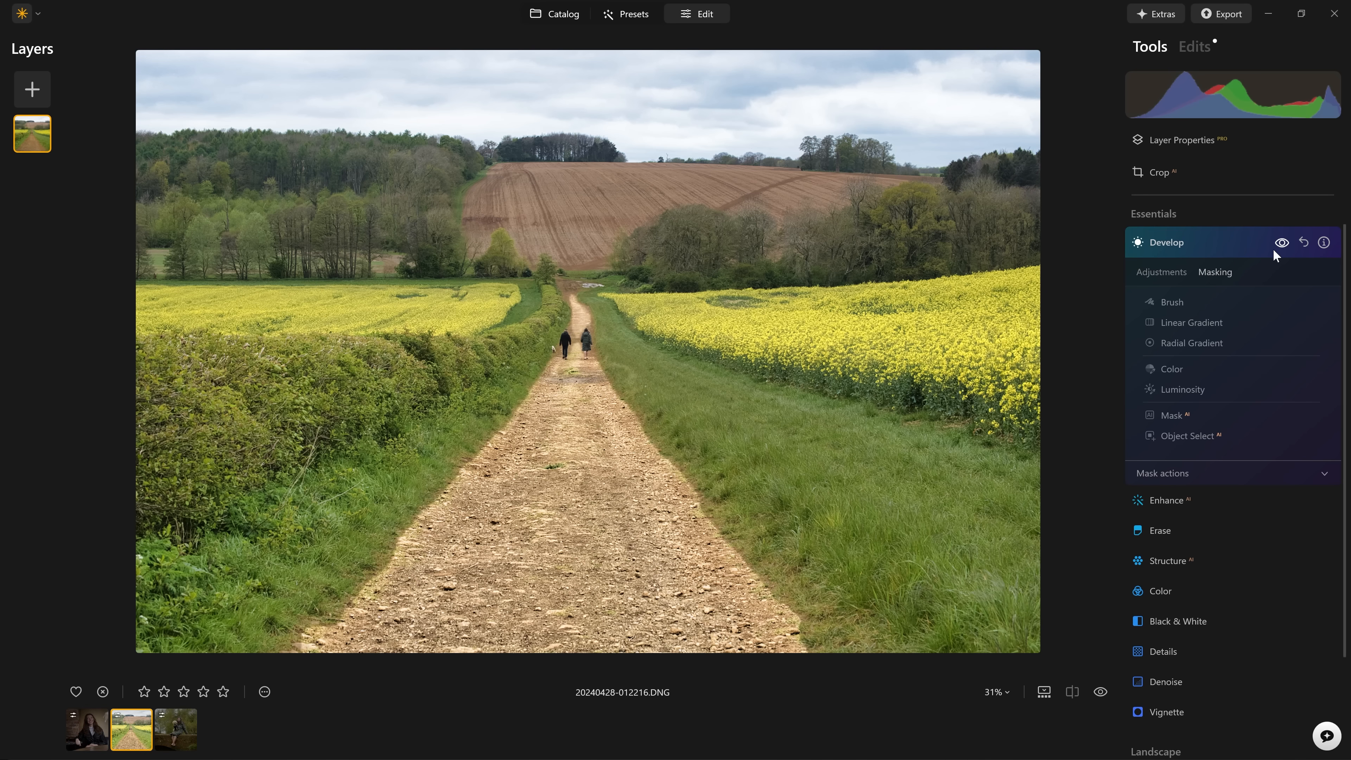
pyautogui.click(1283, 242)
pyautogui.click(1283, 242)
# Set the Feather of the Develop mask to 100 and show the mask overlay along the path's edge.
pyautogui.click(1203, 467)
pyautogui.scroll(-2, 1207, 468)
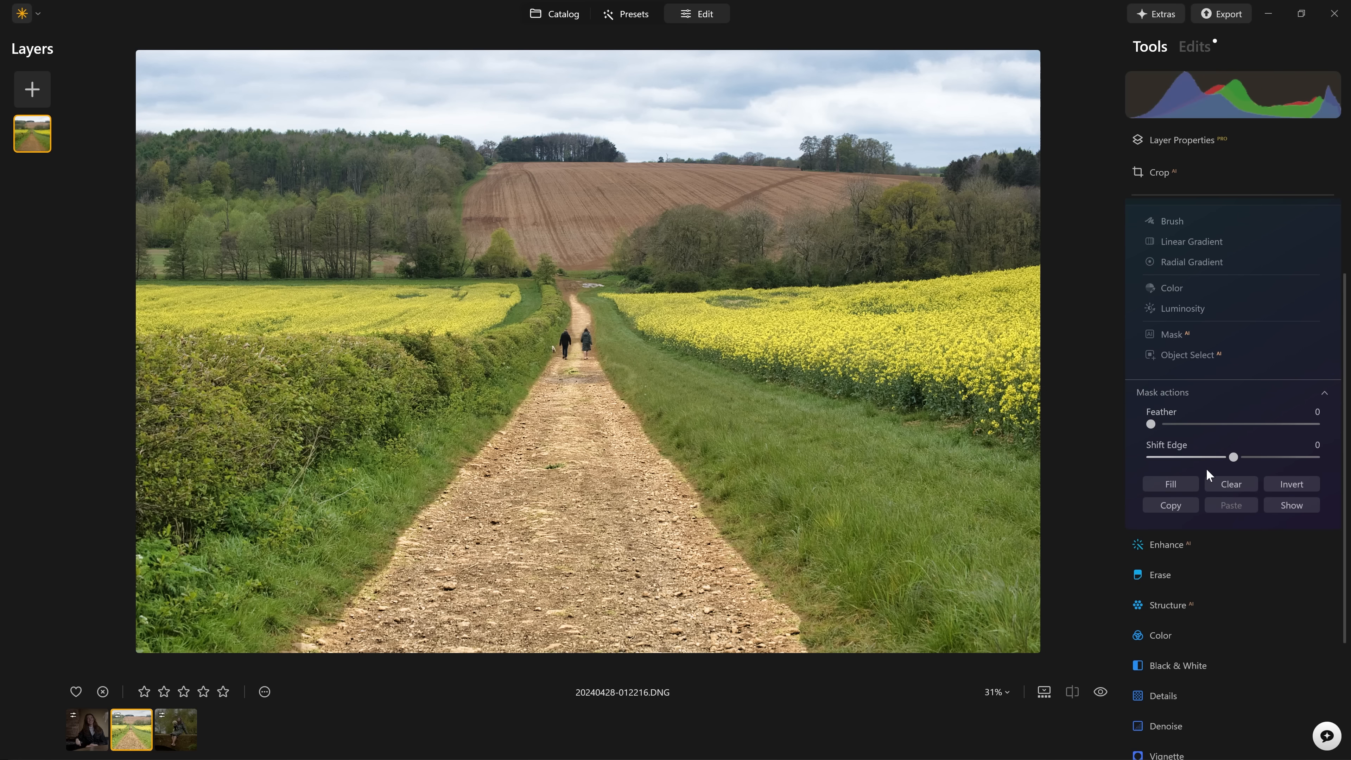
pyautogui.moveTo(1153, 422); pyautogui.dragTo(1342, 424)
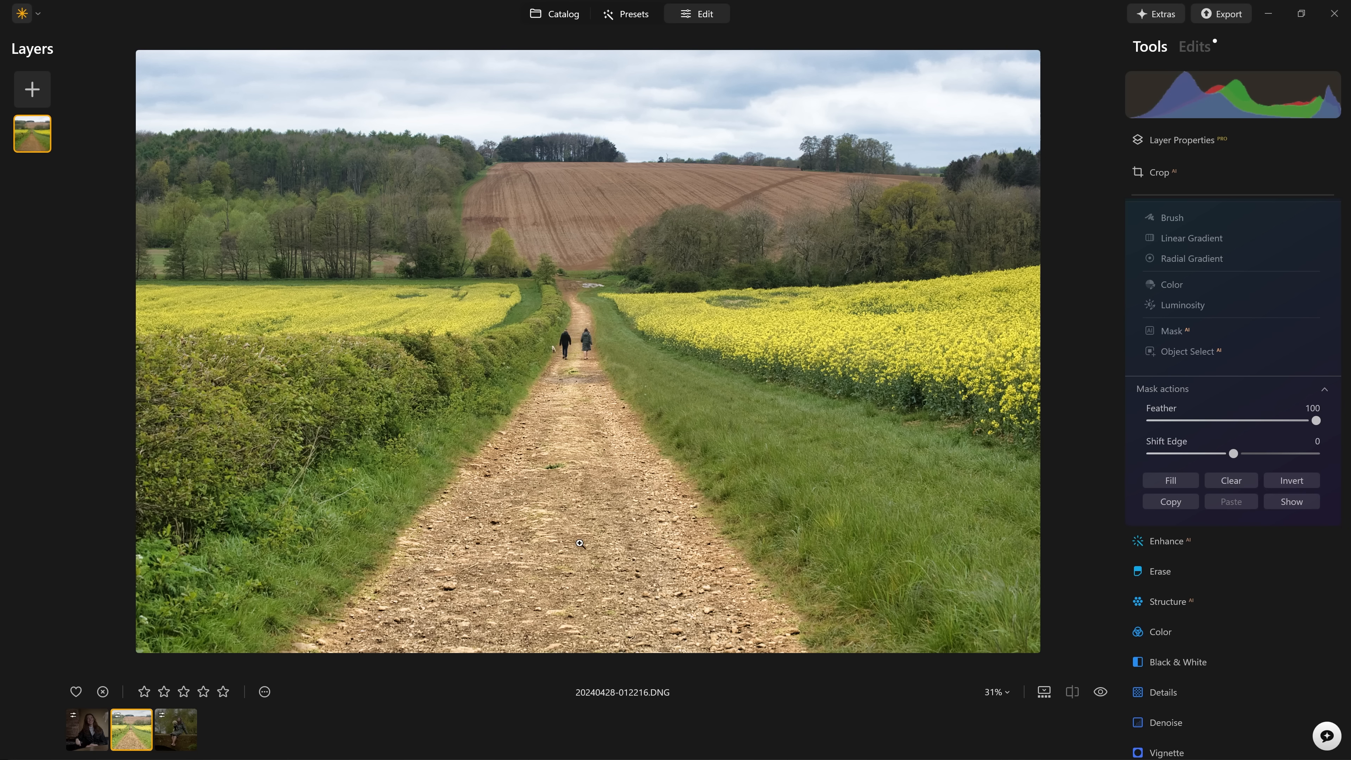
pyautogui.click(679, 484)
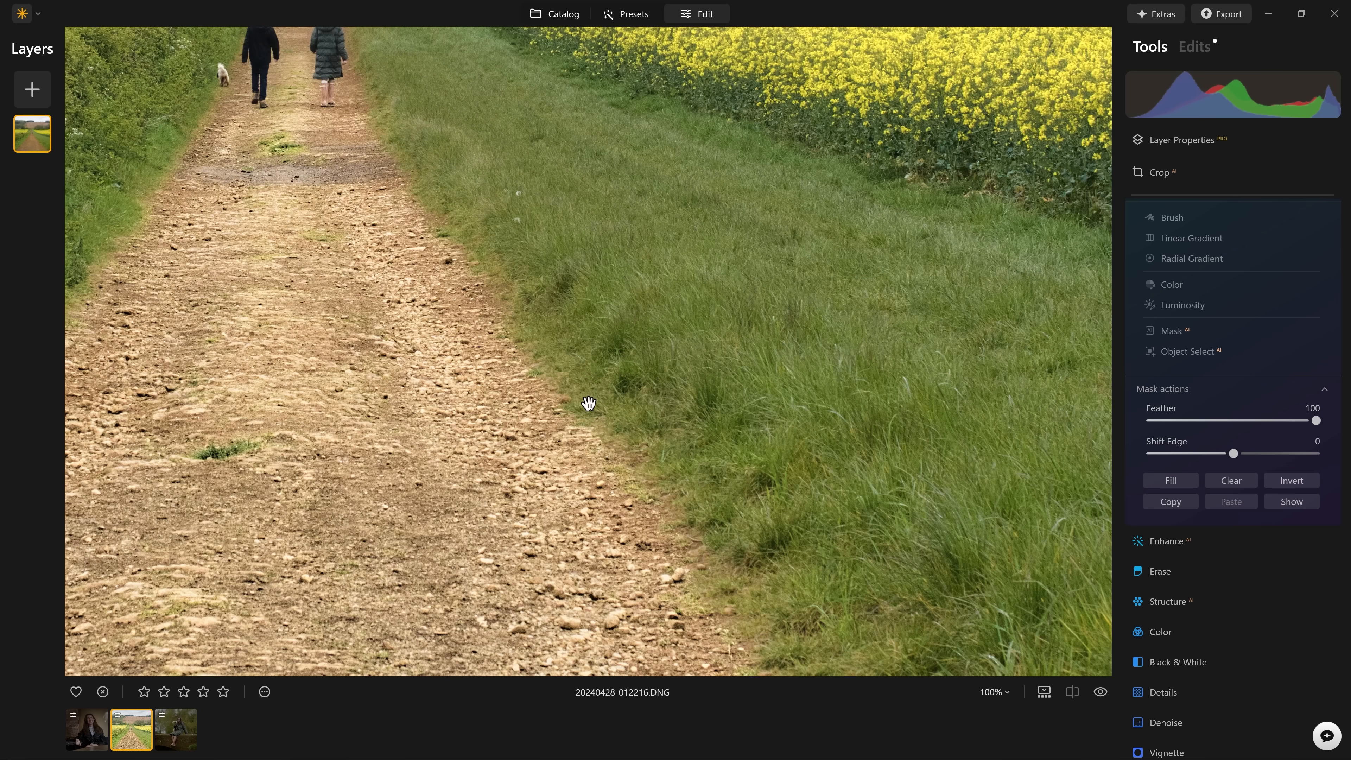
pyautogui.click(1288, 504)
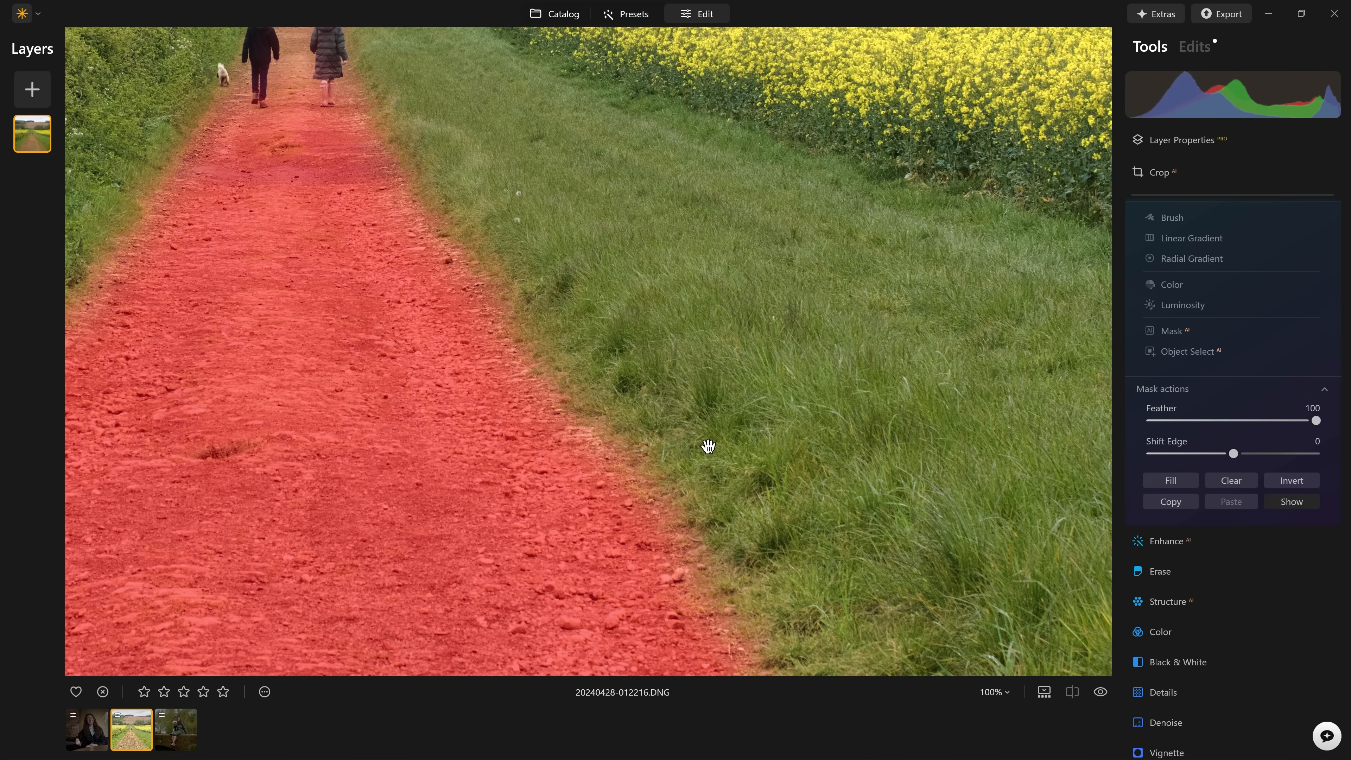
# Reset the Develop mask's Feather to 0 and raise it back to 100 to compare the path's edge.
pyautogui.doubleClick(1244, 421)
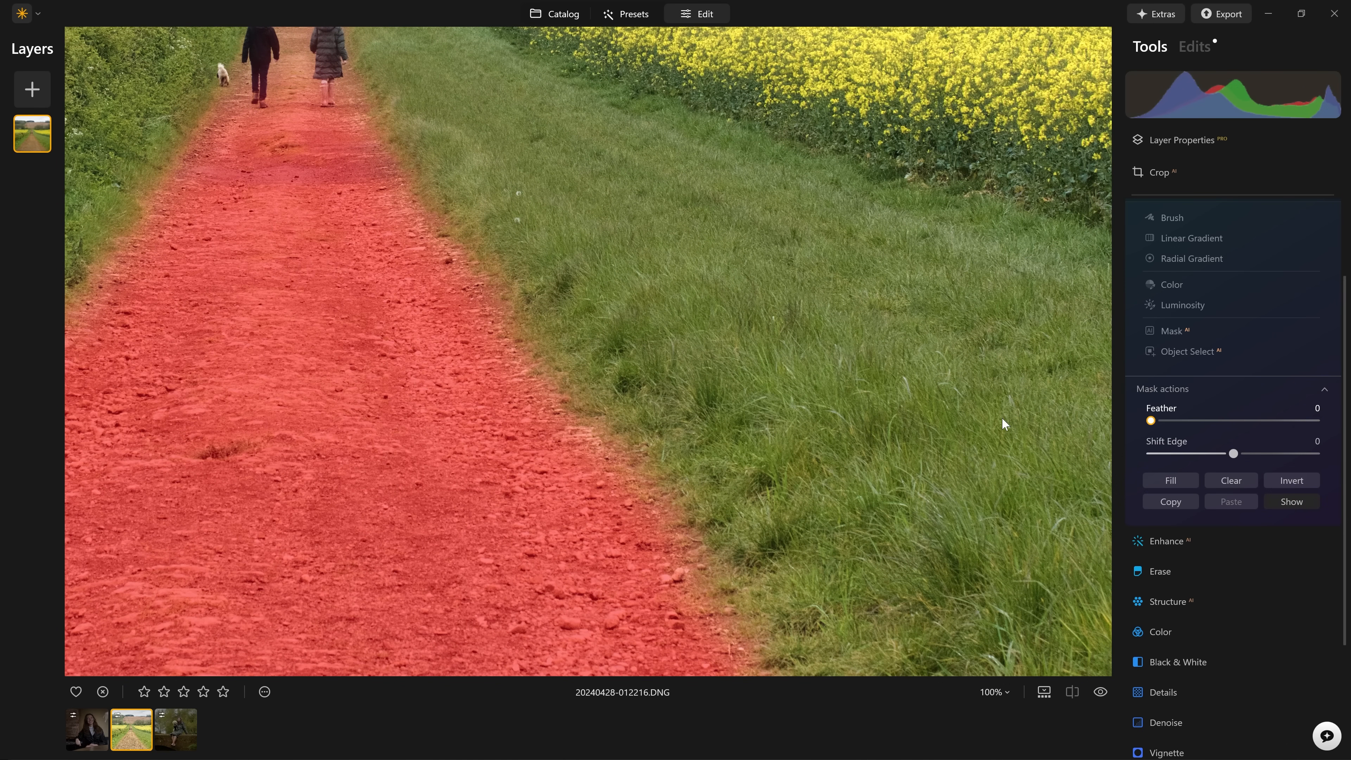
pyautogui.moveTo(1149, 426); pyautogui.dragTo(1317, 422)
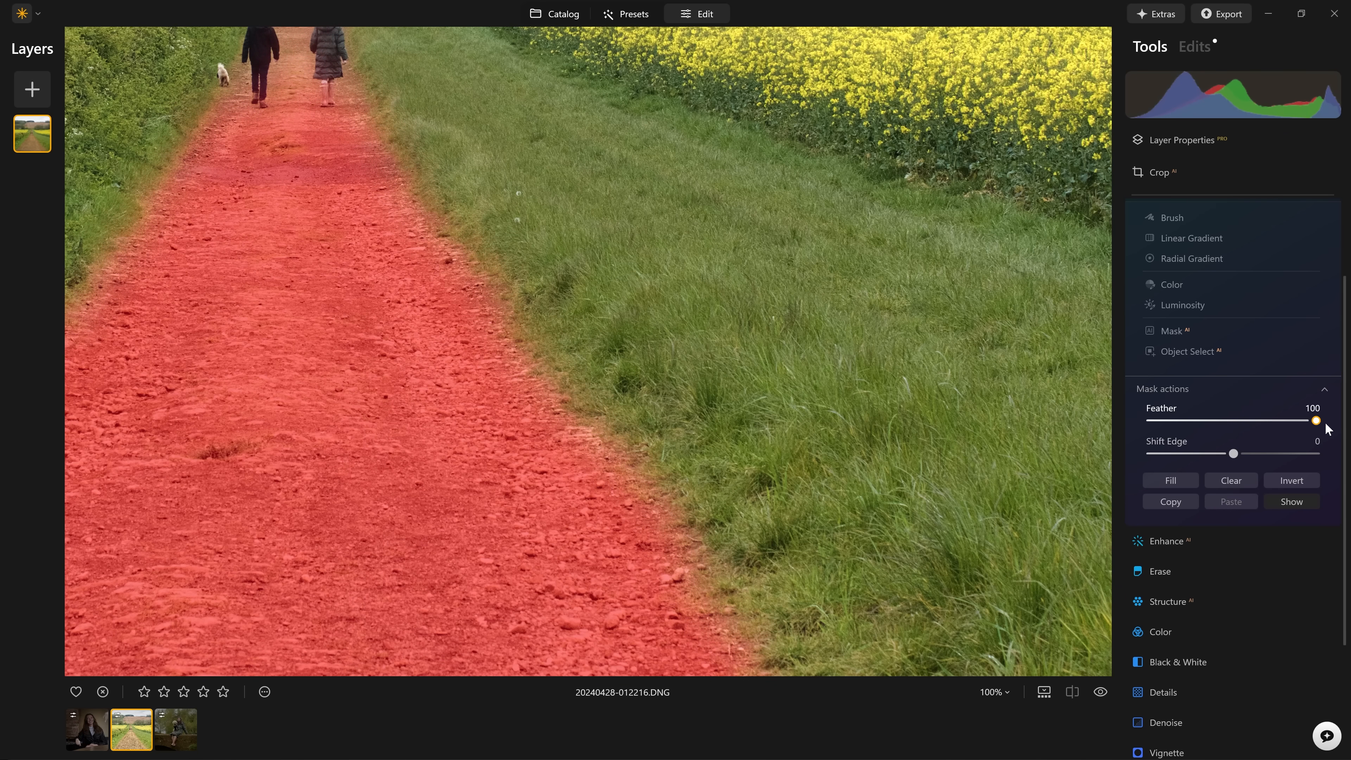
pyautogui.click(733, 434)
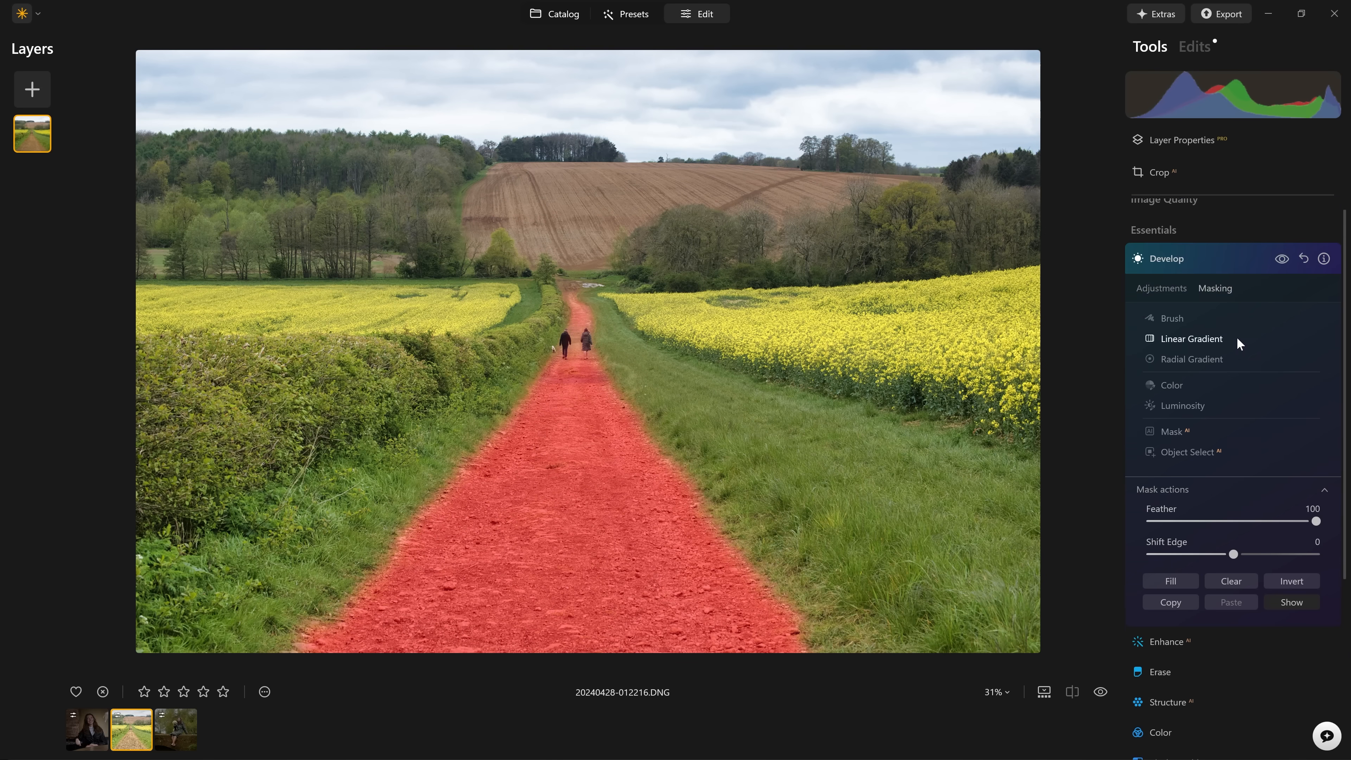
# Open the photo's list of applied edits and compare the masked Develop edit on and off.
pyautogui.scroll(3, 1235, 336)
pyautogui.click(1225, 283)
pyautogui.click(1195, 46)
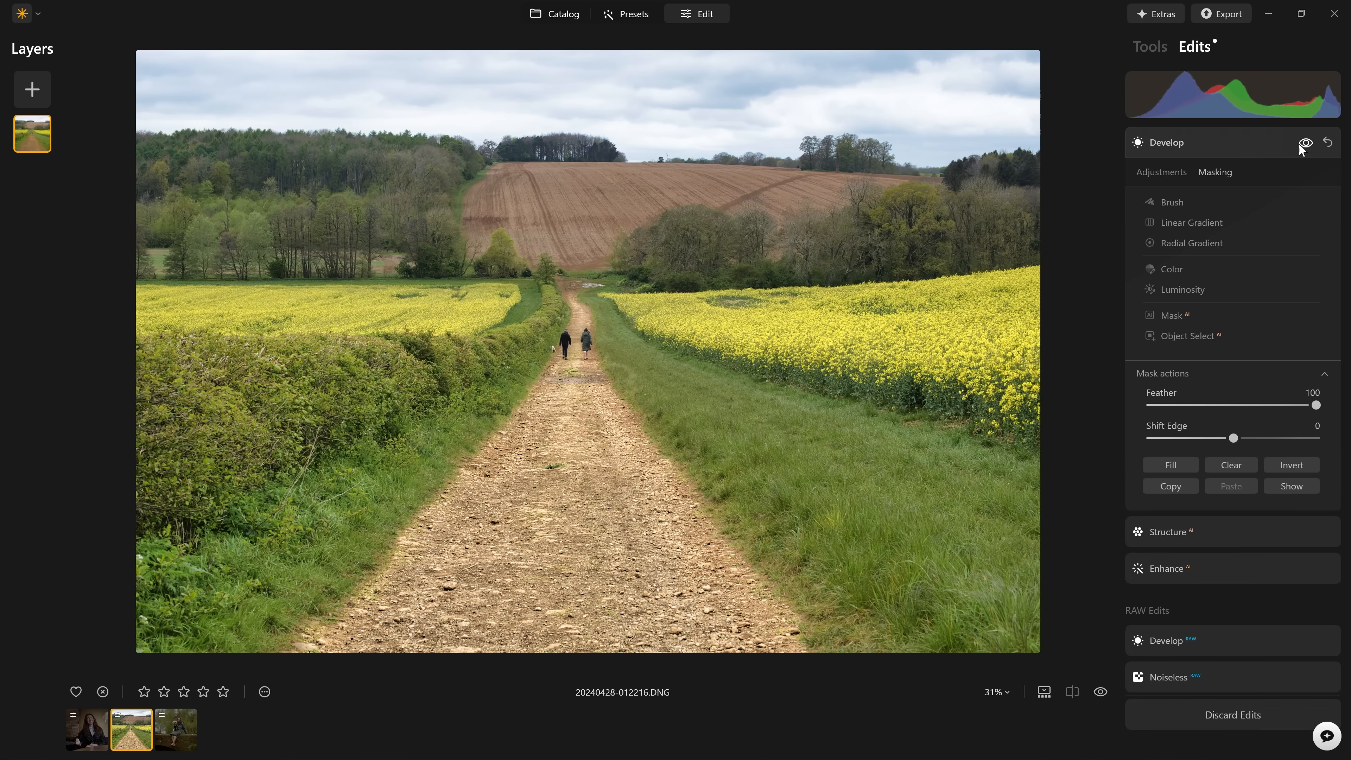
pyautogui.click(1305, 142)
pyautogui.click(1305, 142)
# Raise the Feather of the Structure edit's path mask to its maximum.
pyautogui.click(1172, 141)
pyautogui.click(1223, 181)
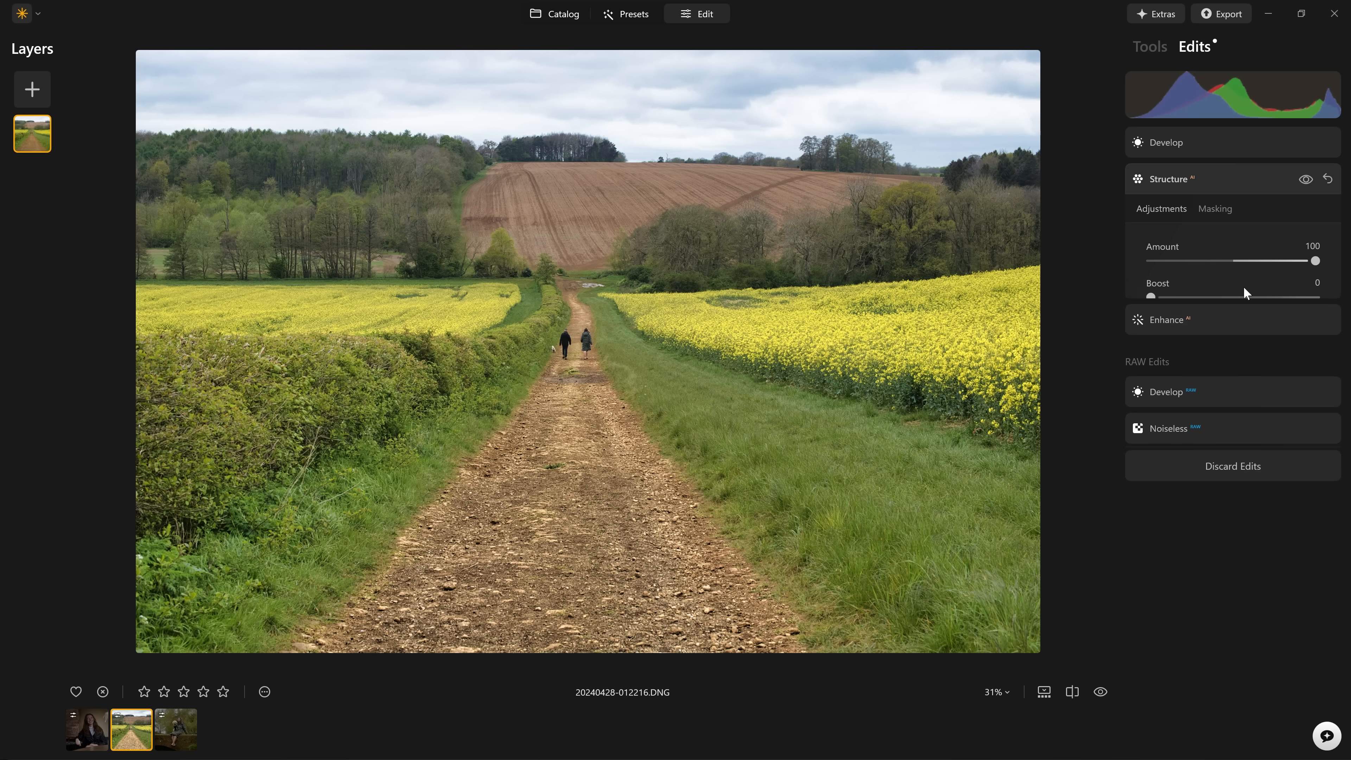
pyautogui.click(1228, 209)
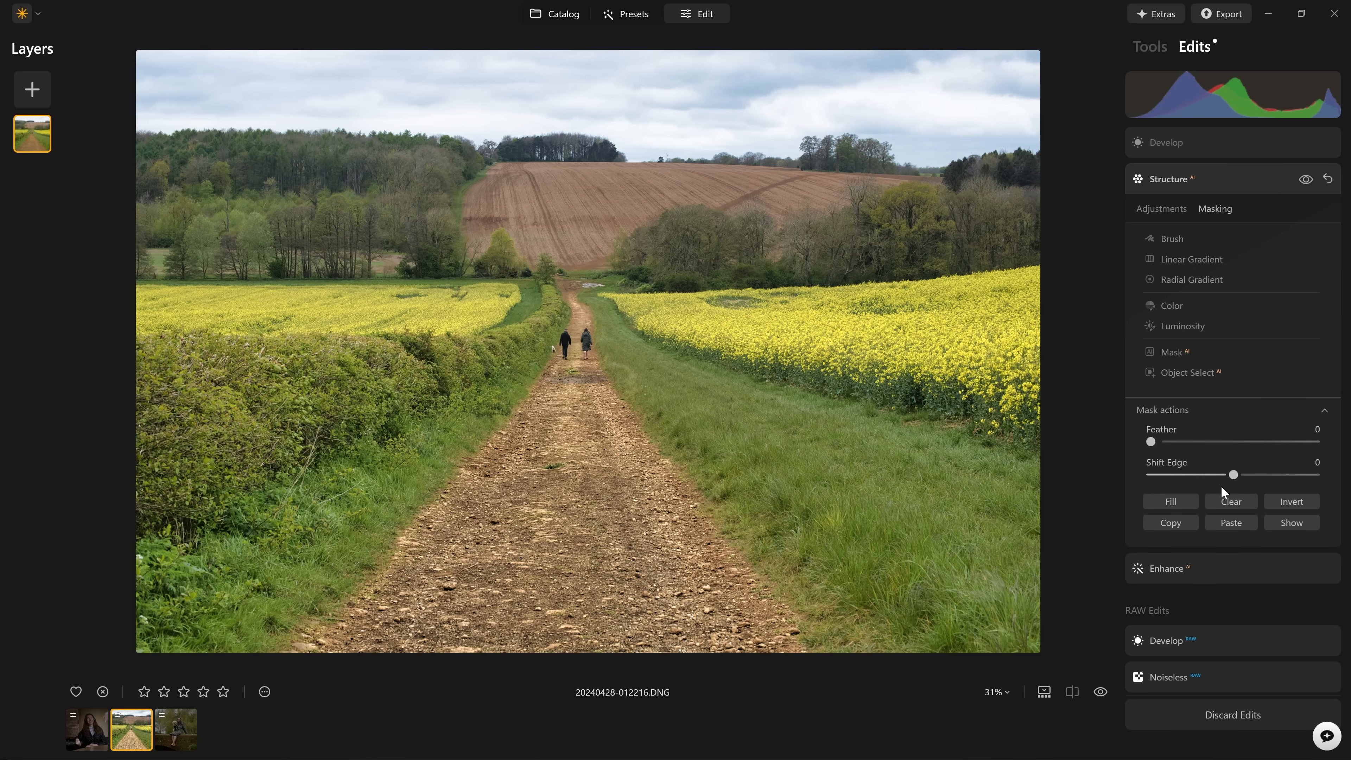
pyautogui.moveTo(1160, 441); pyautogui.dragTo(1318, 441)
pyautogui.click(1174, 305)
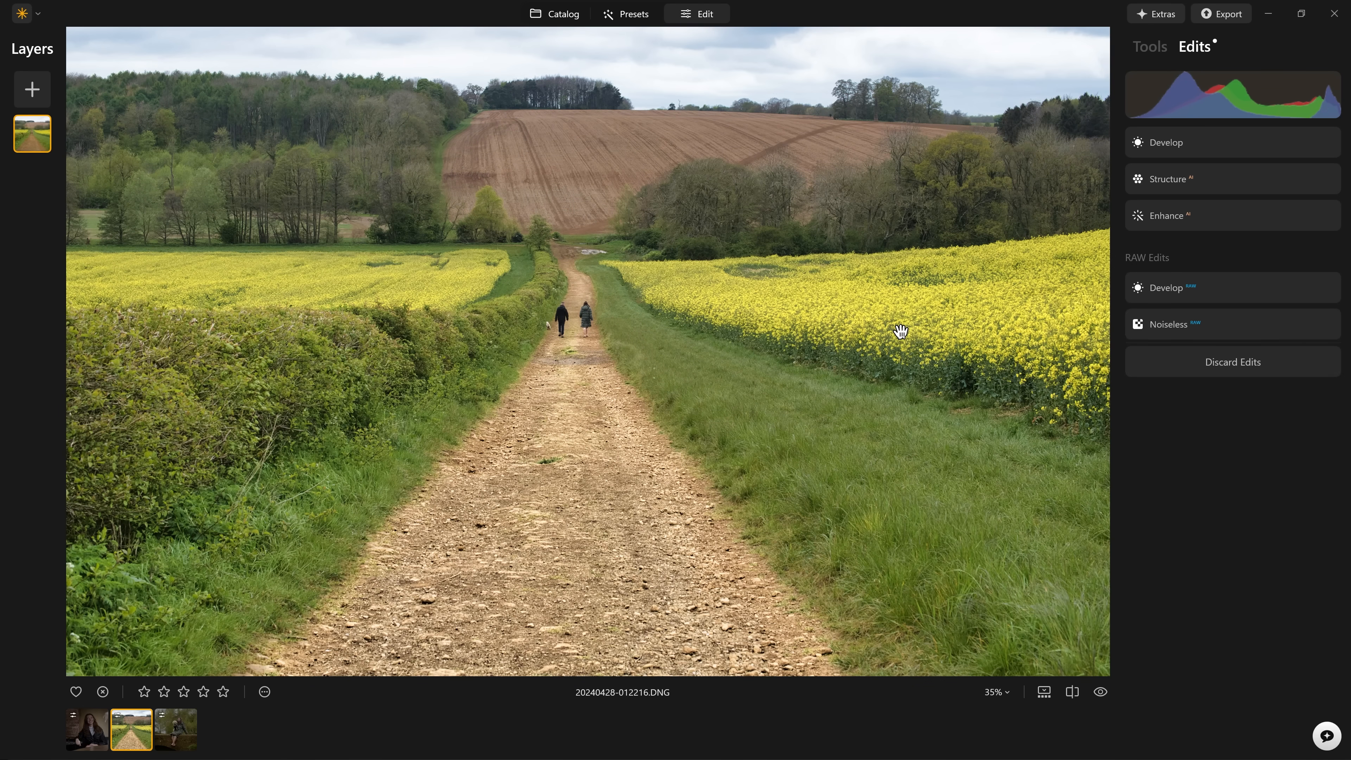
# Compare the fully edited field path photo with the original.
pyautogui.press('\\')
pyautogui.press('\\')
pyautogui.press('\\')
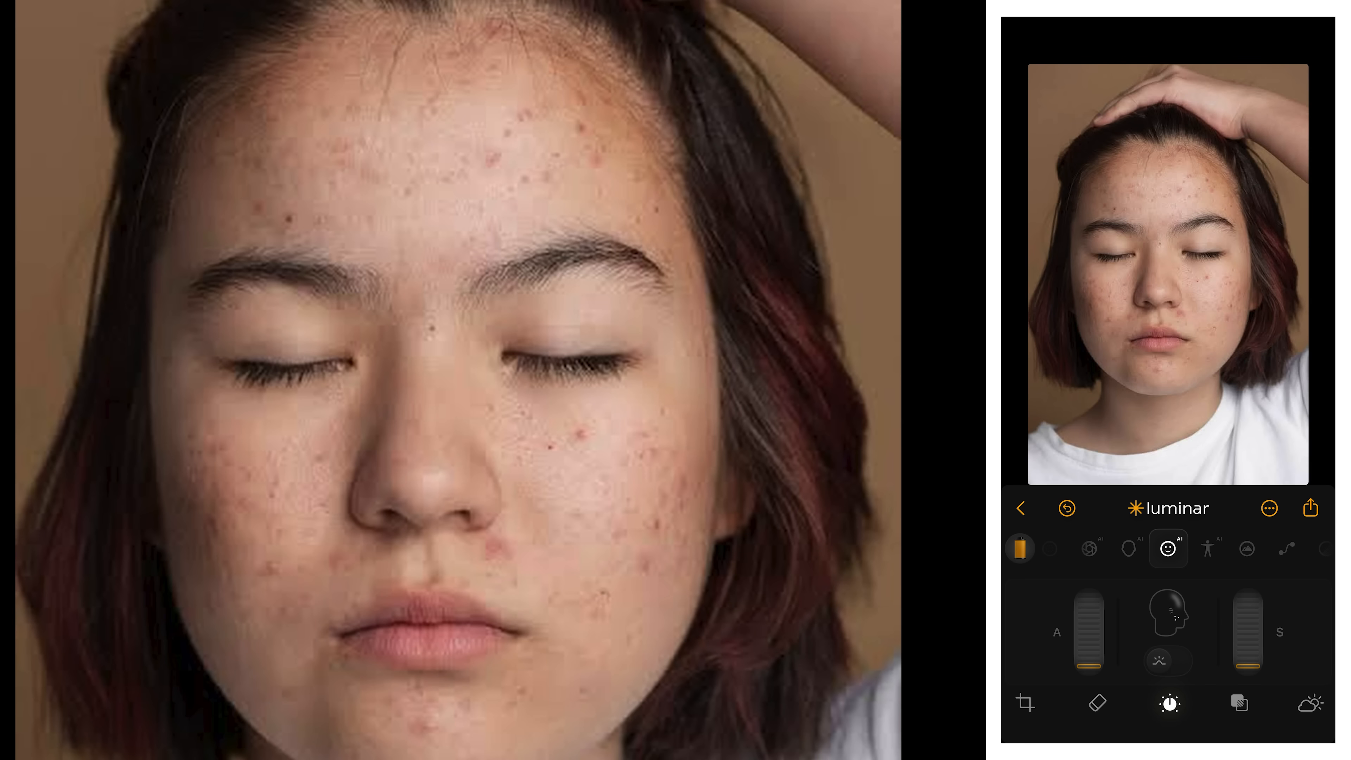
# Switch to Luminar Mobile and compare the closed-eyes portrait with skin defect removal on and off.
pyautogui.click(1169, 661)
pyautogui.click(1168, 661)
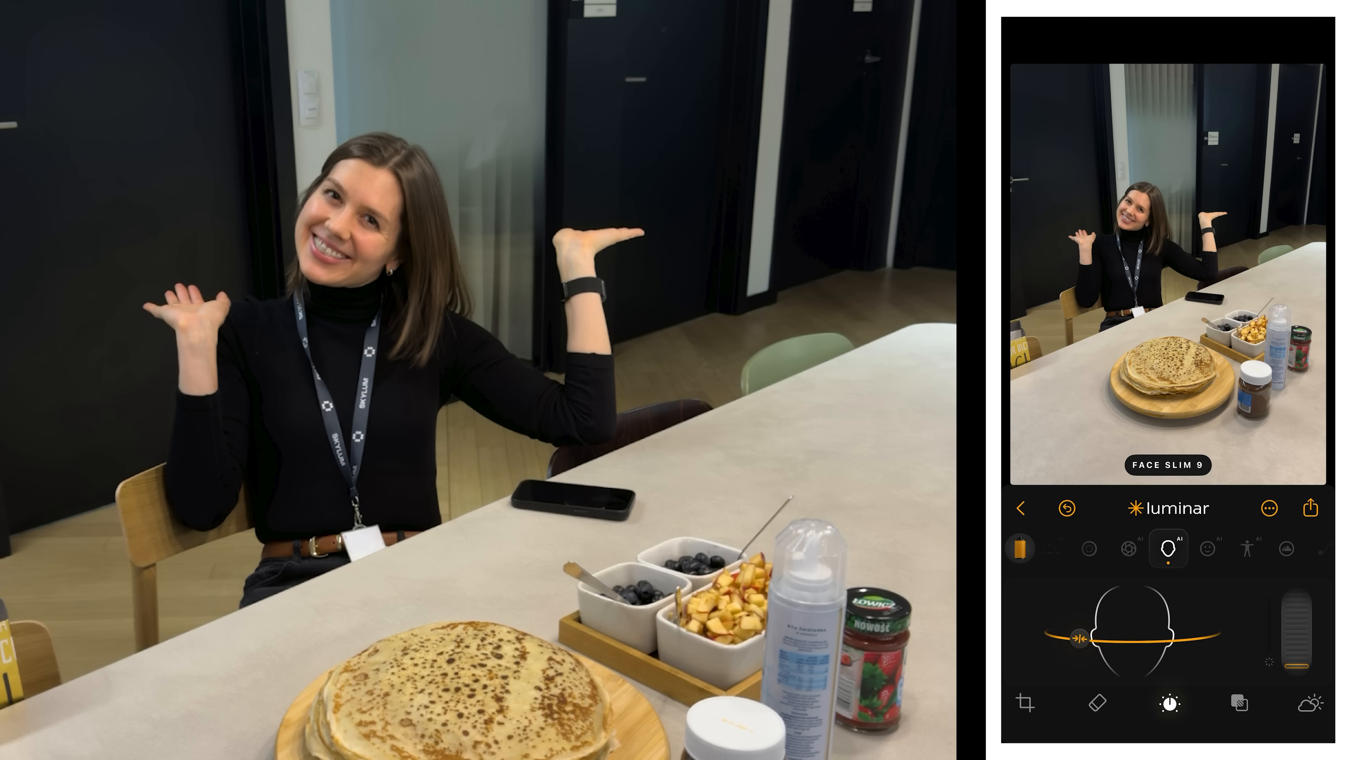
# Set Face Slim to 79 and Face Light to 26 on the photo of the woman at the pancake table.
pyautogui.moveTo(1138, 641); pyautogui.dragTo(1171, 641)
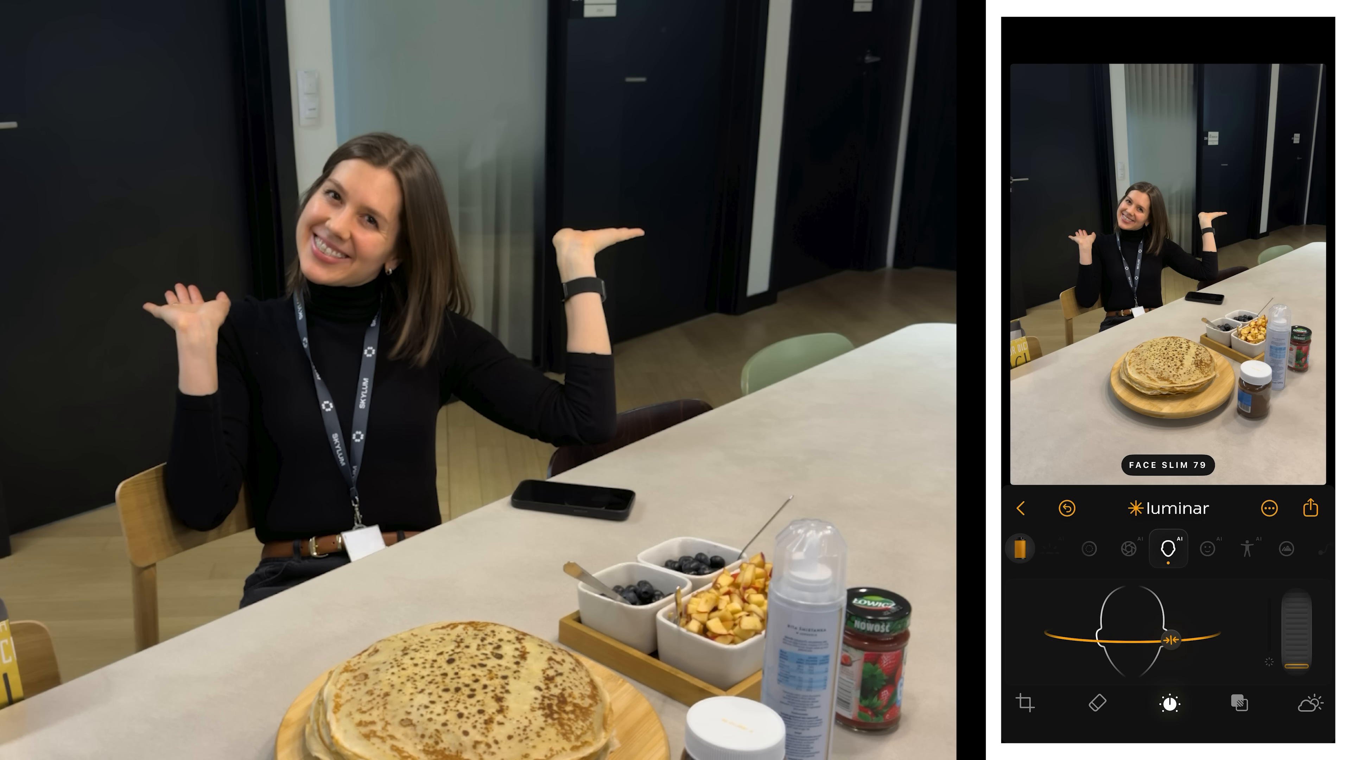
pyautogui.moveTo(1297, 666); pyautogui.dragTo(1297, 644)
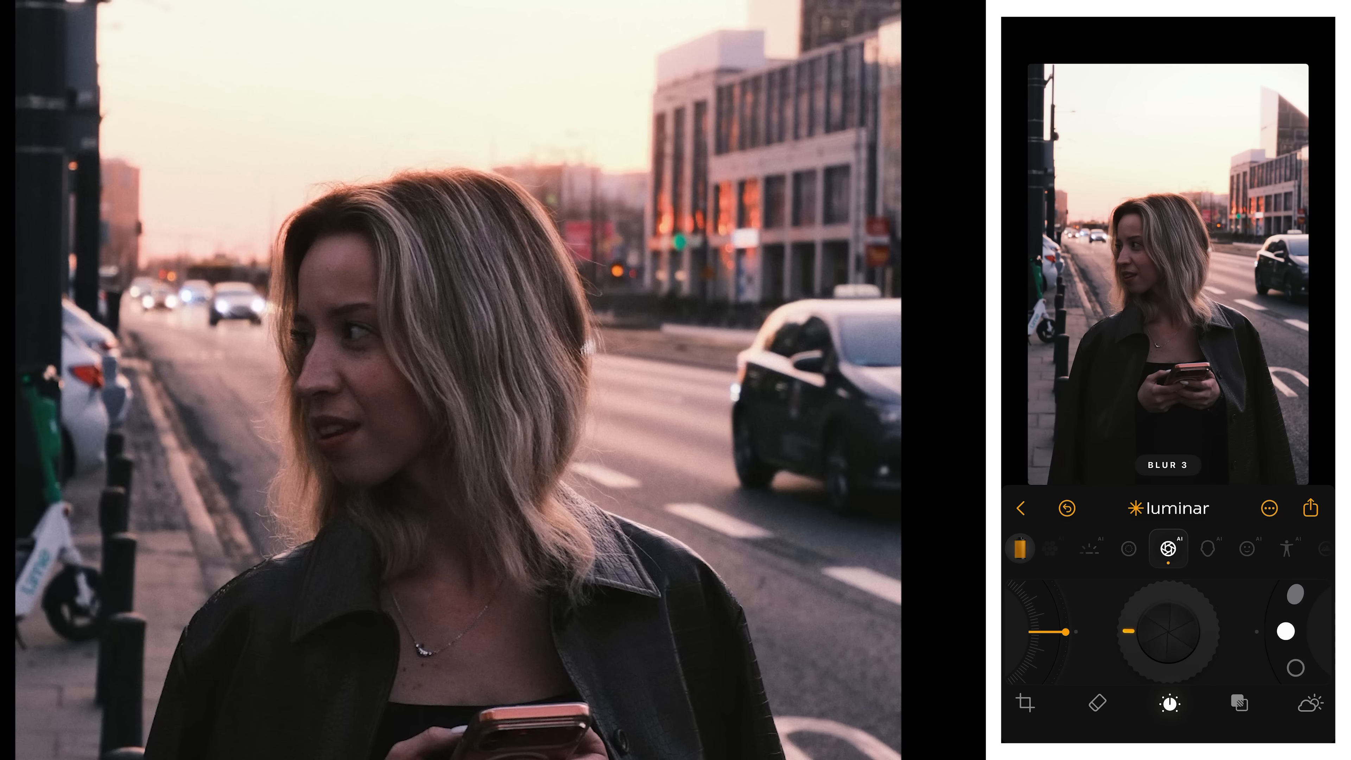
# Adjust the Bokeh blur on the portrait of the woman by the street and go through the bokeh shapes, including Hexagon.
pyautogui.moveTo(1129, 632); pyautogui.dragTo(1199, 608)
pyautogui.moveTo(1066, 631)
pyautogui.mouseDown()
pyautogui.moveTo(1061, 604)
pyautogui.moveTo(1063, 653)
pyautogui.moveTo(1065, 637)
pyautogui.mouseUp()
pyautogui.moveTo(1286, 631); pyautogui.dragTo(1312, 692)
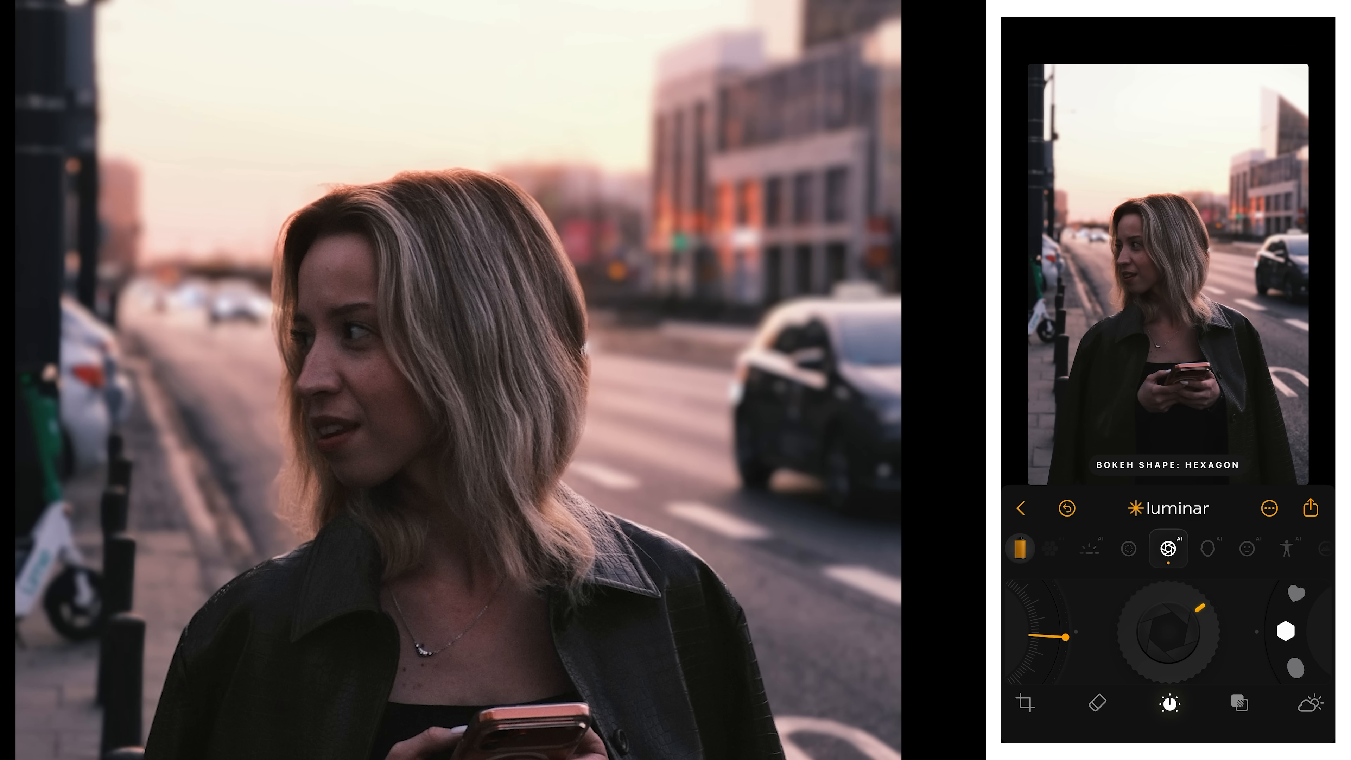
pyautogui.moveTo(1286, 612); pyautogui.dragTo(1290, 647)
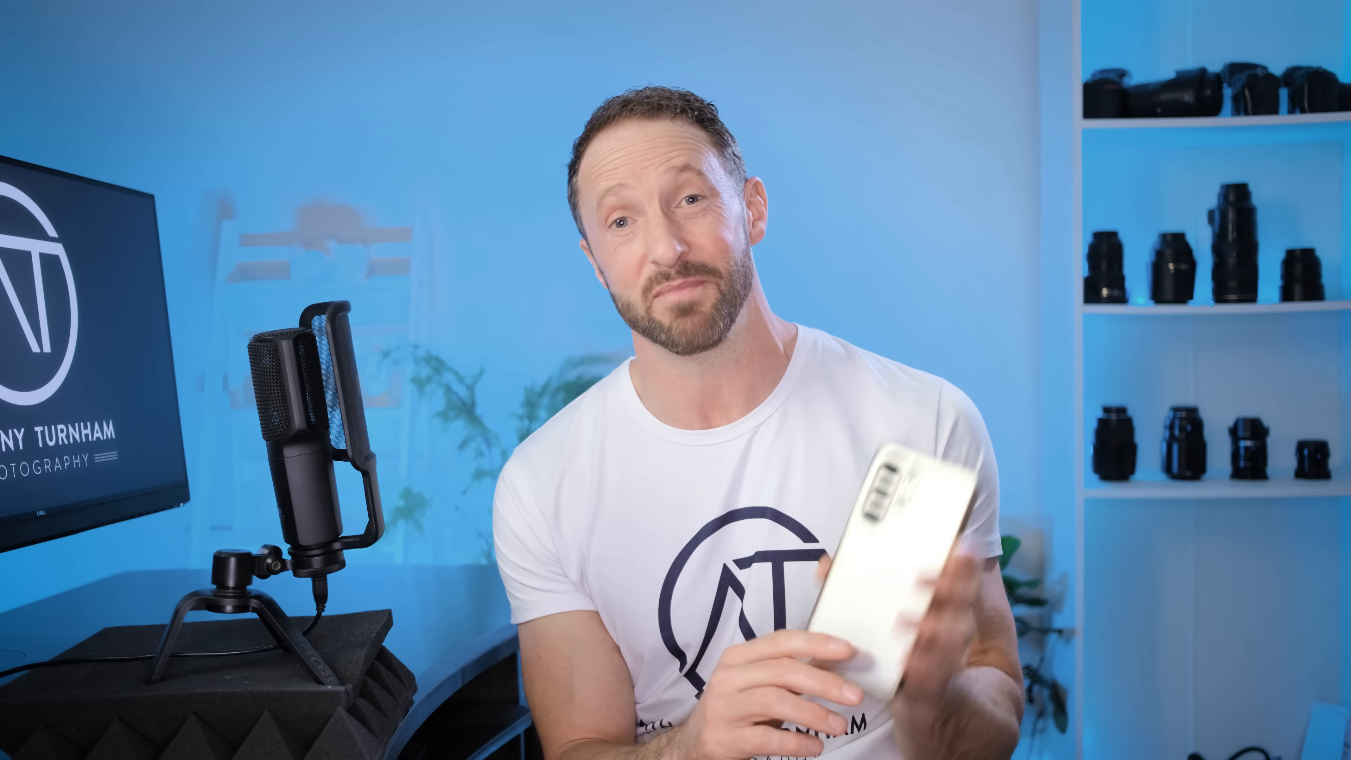